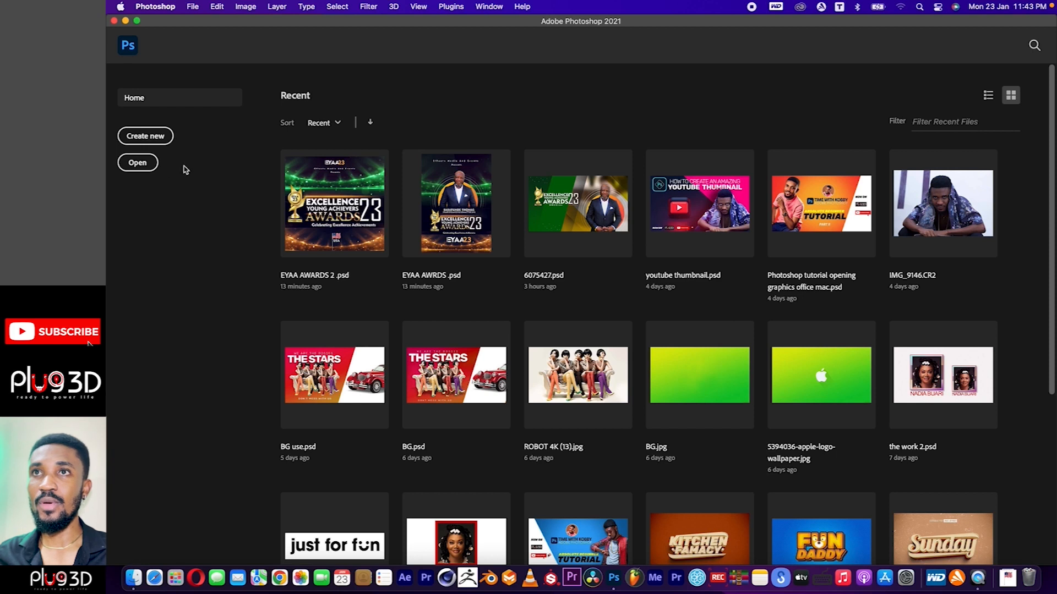
# Create a new document from the A3 preset, 297 × 420 mm at 300 ppi.
pyautogui.click(156, 136)
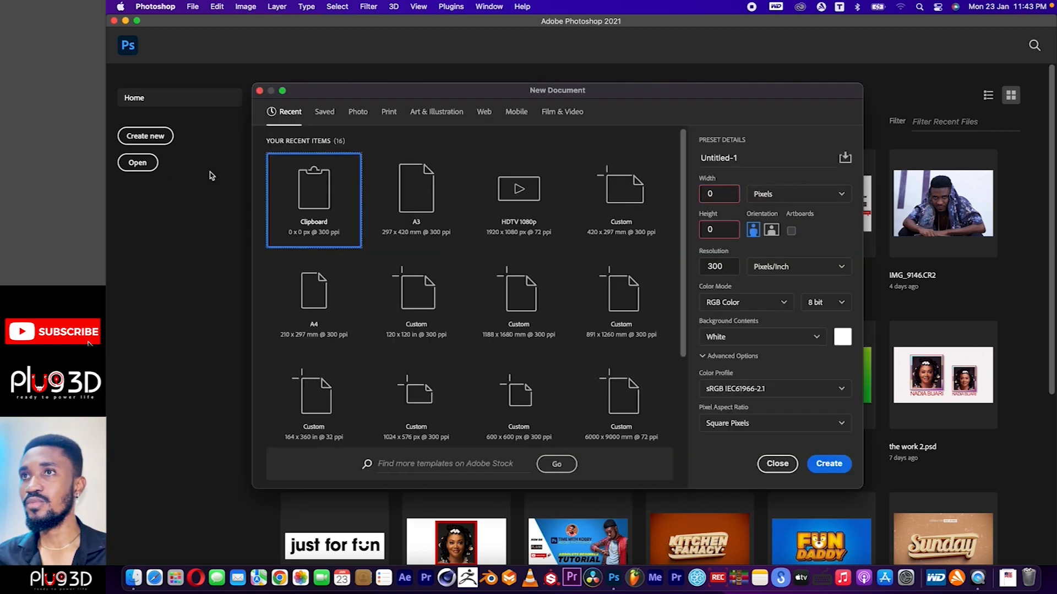
pyautogui.click(420, 212)
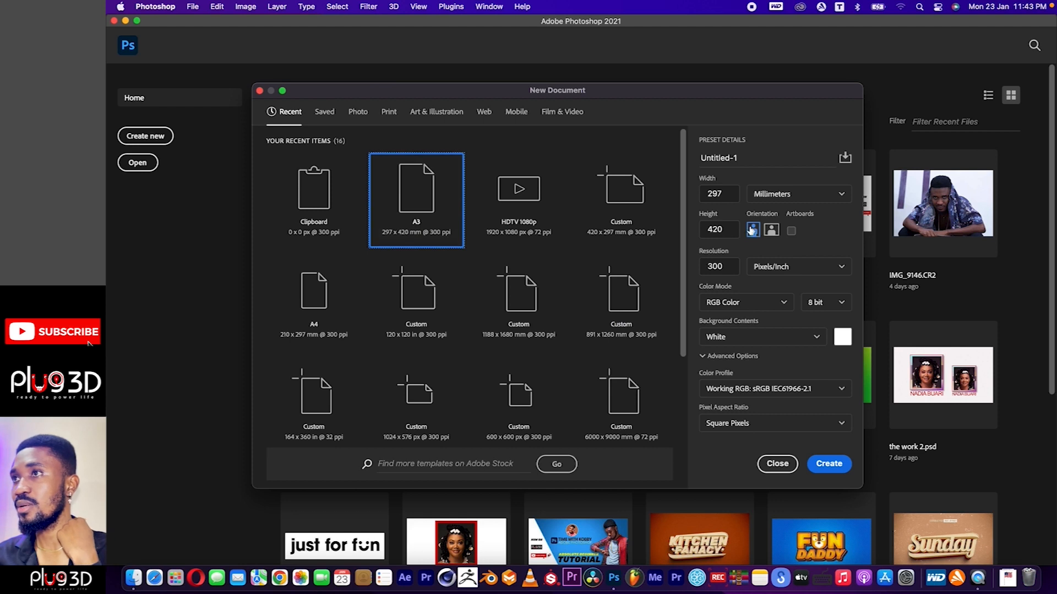
pyautogui.click(829, 463)
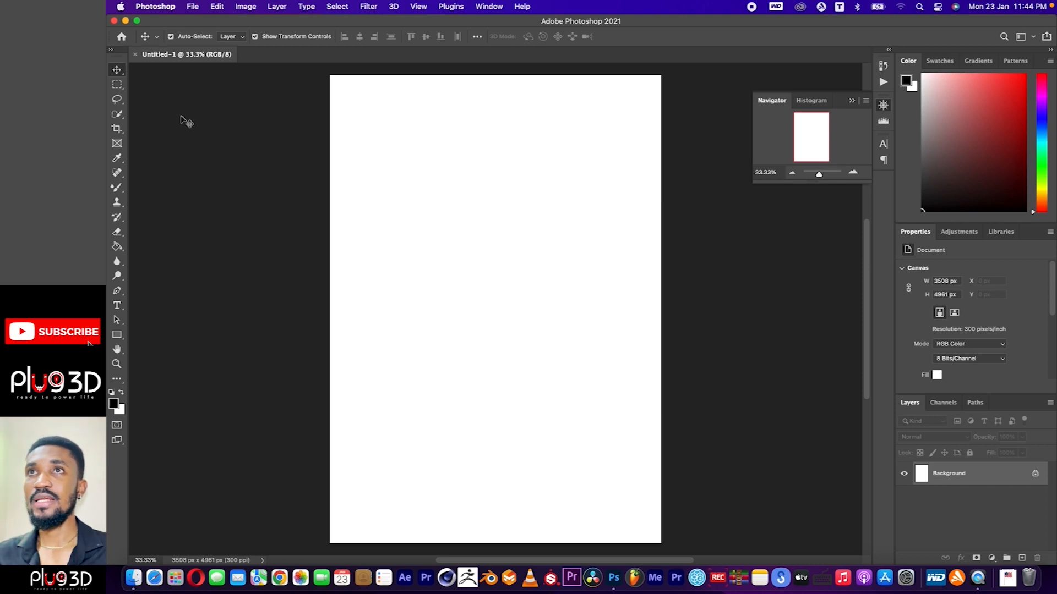
# Start placing an embedded image and browse to the SIMPLE FYER folder on the easystore drive.
pyautogui.click(192, 7)
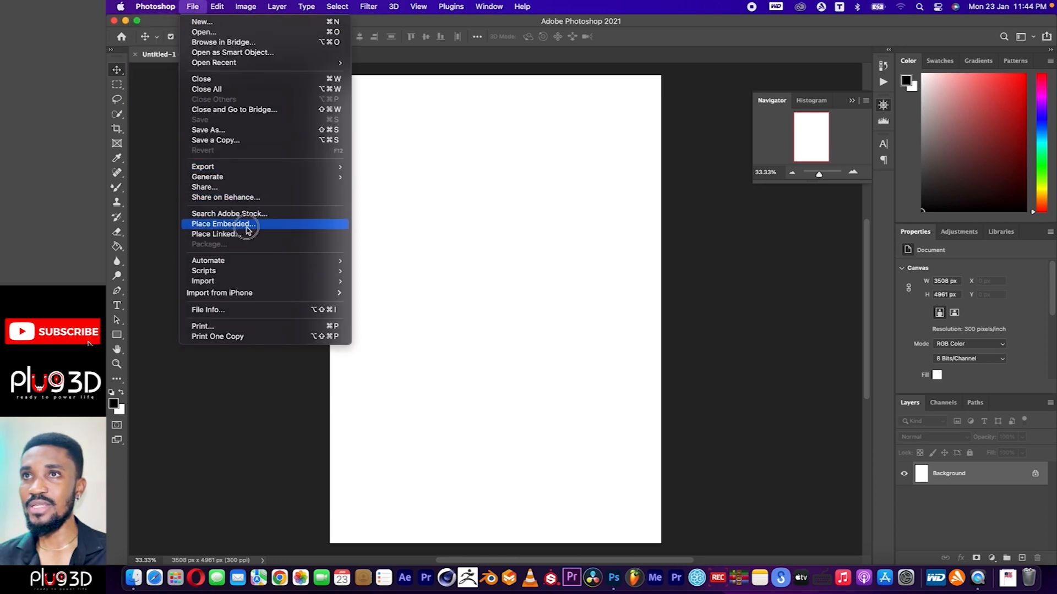
pyautogui.click(246, 228)
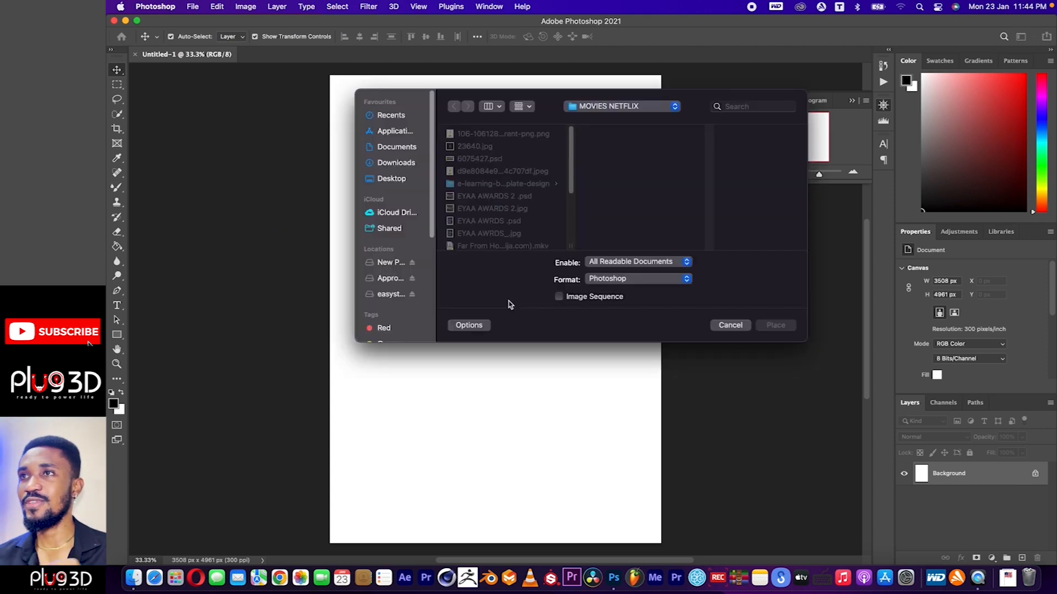
pyautogui.click(384, 298)
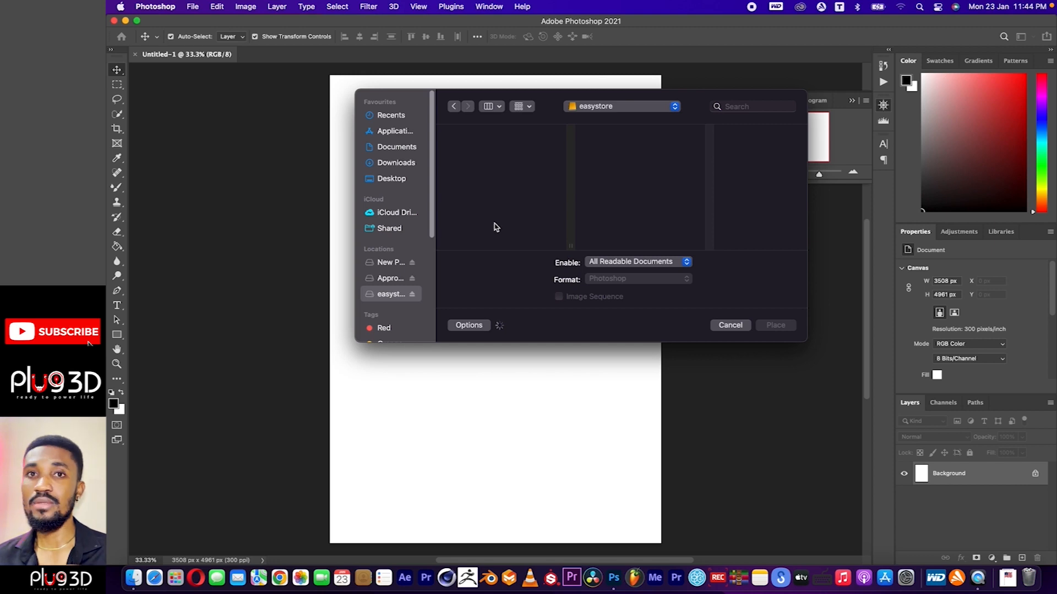
pyautogui.scroll(-15, 495, 226)
pyautogui.click(504, 205)
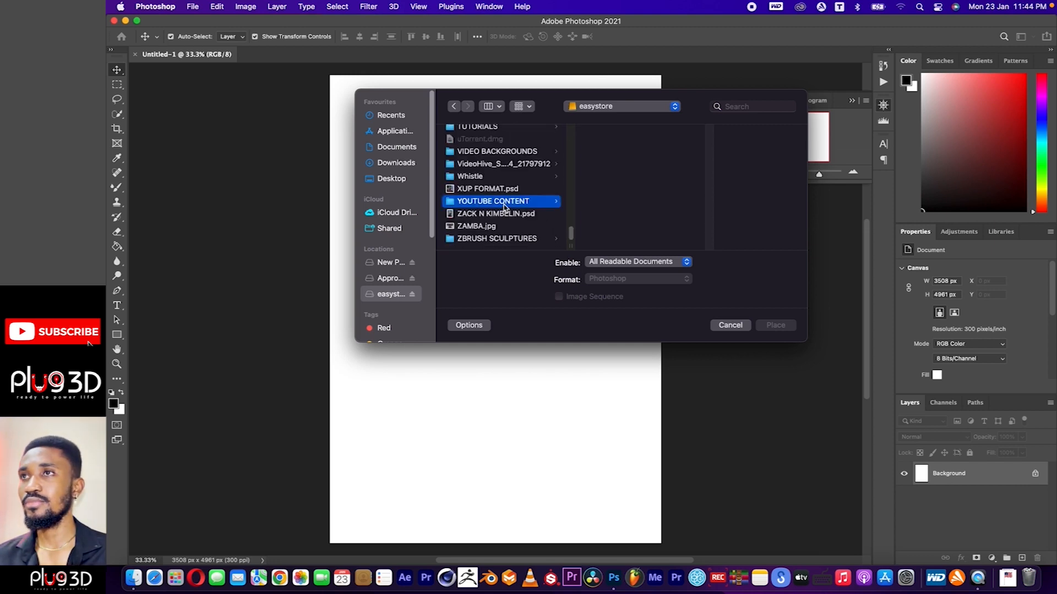
pyautogui.click(611, 227)
pyautogui.click(716, 146)
pyautogui.click(741, 184)
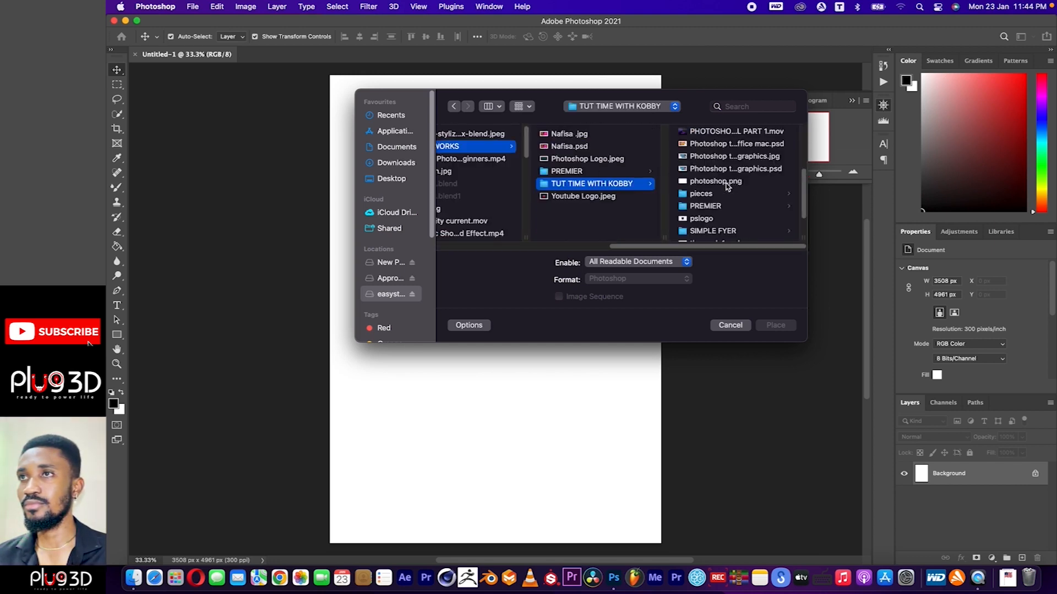
pyautogui.scroll(-3, 726, 187)
pyautogui.click(696, 194)
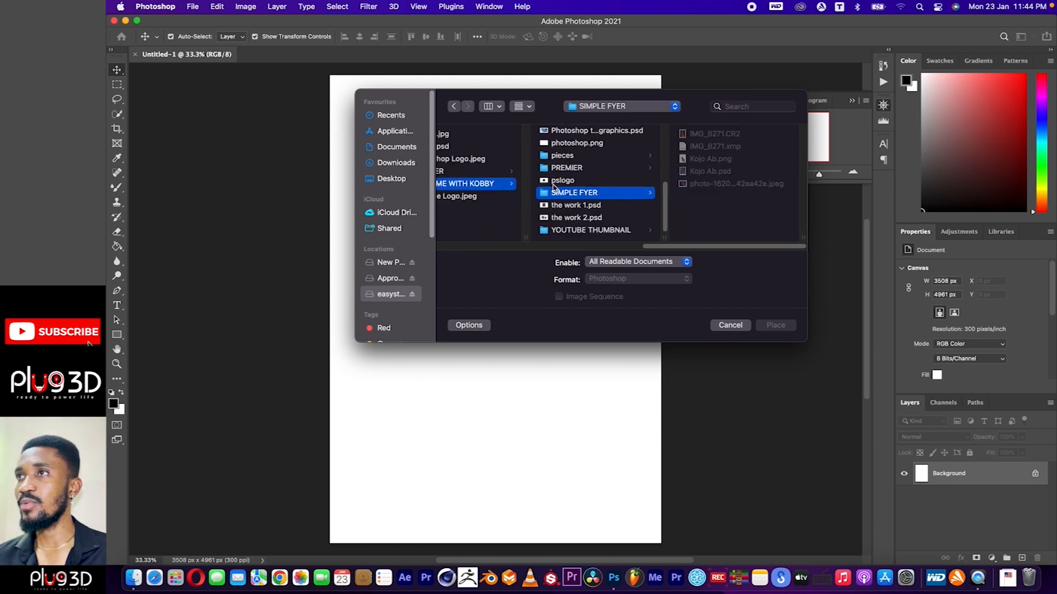
# Place the cut-out portrait PNG from the folder at its default size on the canvas.
pyautogui.click(712, 160)
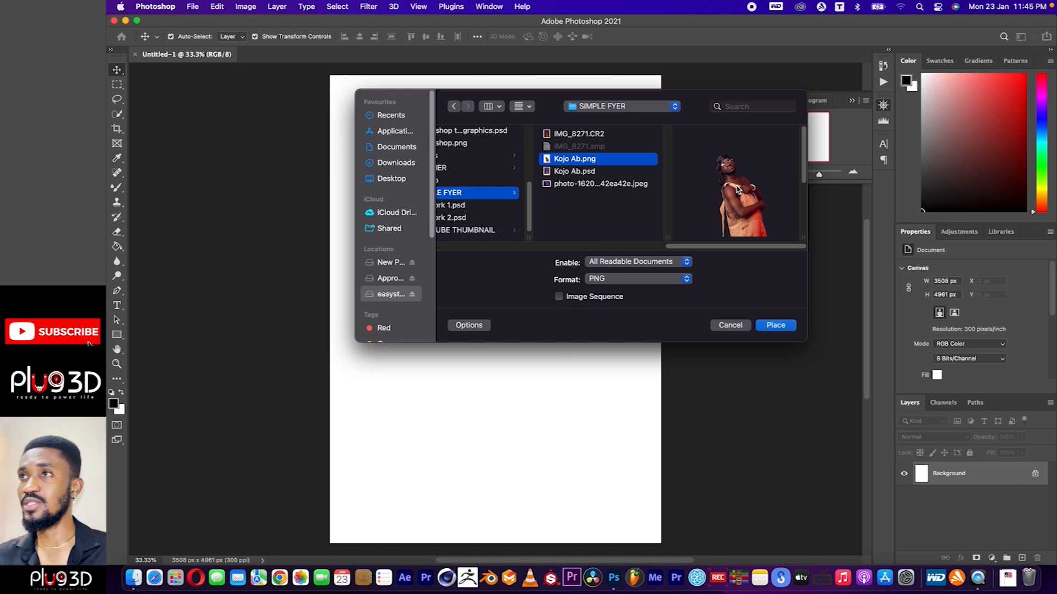
pyautogui.click(779, 327)
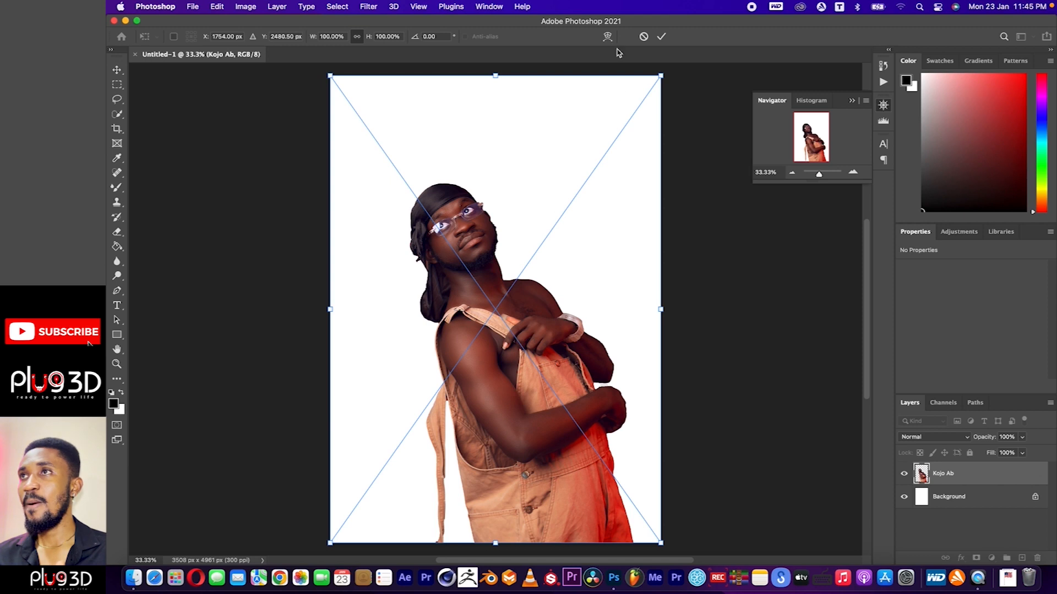
pyautogui.click(660, 36)
# Hide the Background layer to inspect the transparency around the cut-out portrait, and show it again.
pyautogui.click(706, 237)
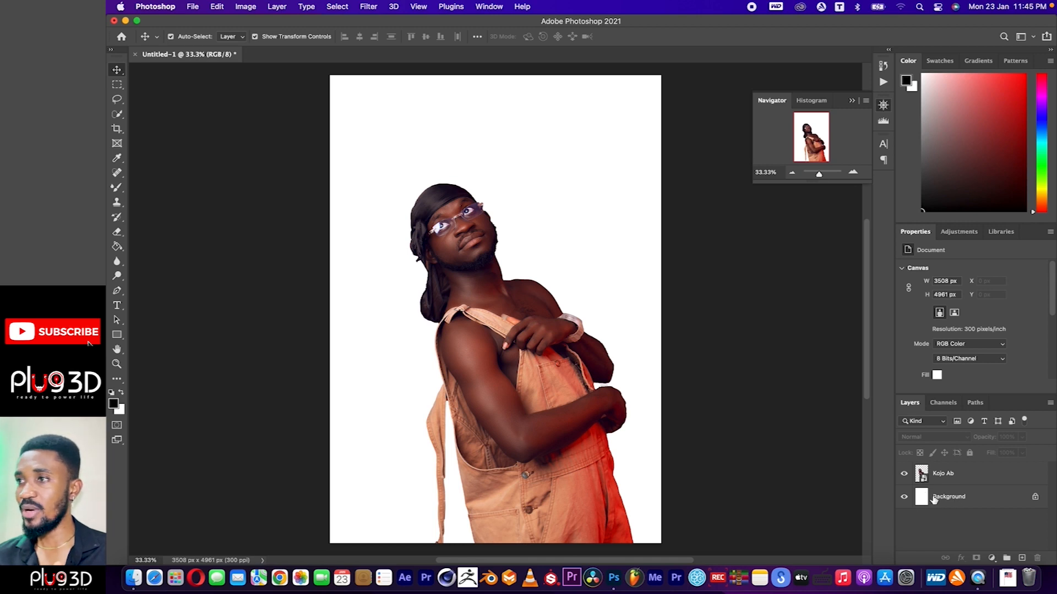
pyautogui.click(904, 498)
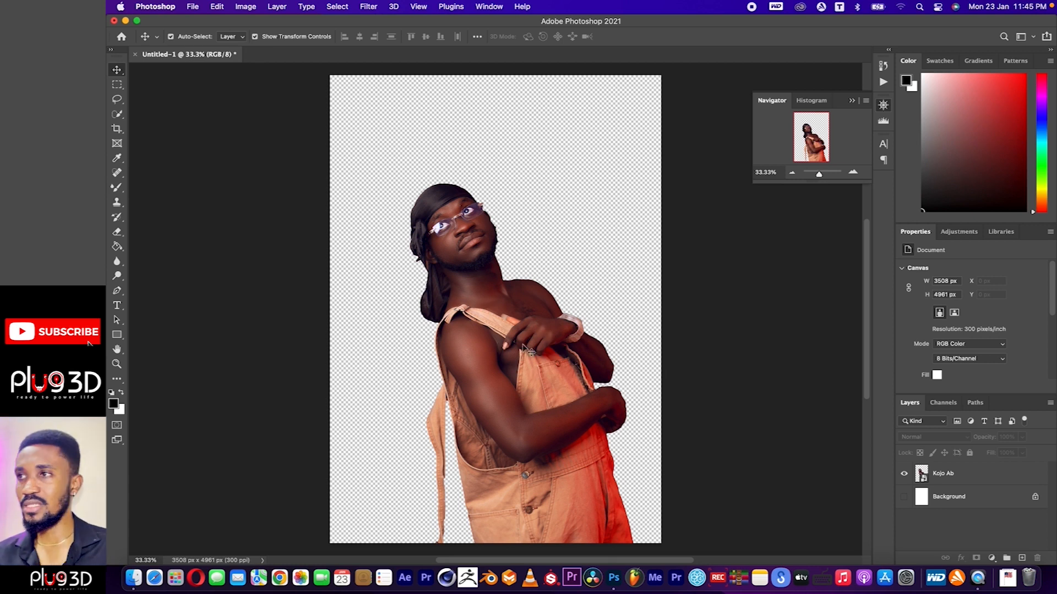
pyautogui.click(905, 497)
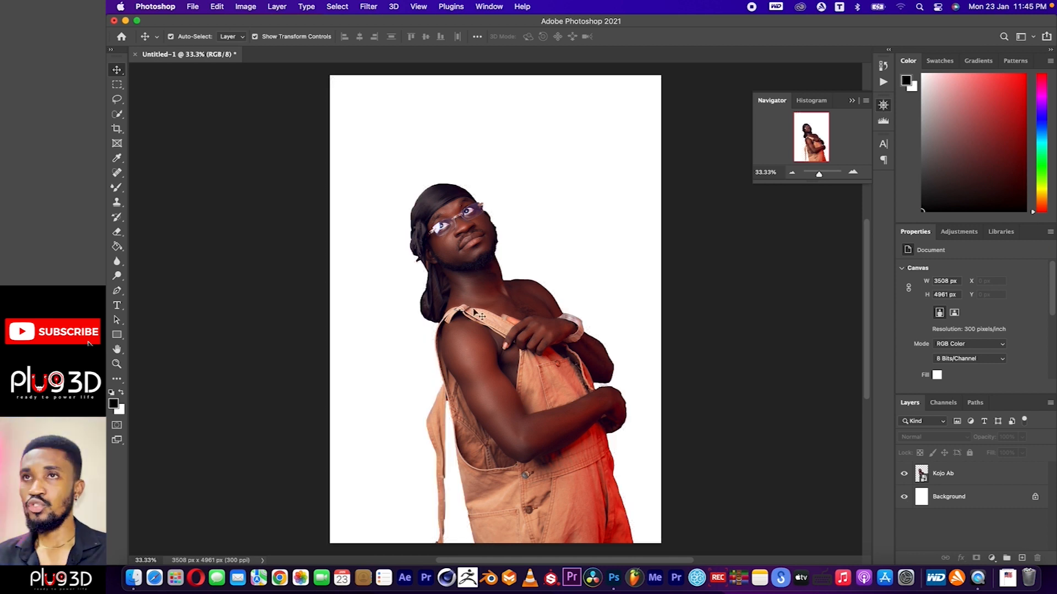
# Place the purple and pink abstract JPEG from the SIMPLE FYER folder as an embedded image.
pyautogui.click(192, 7)
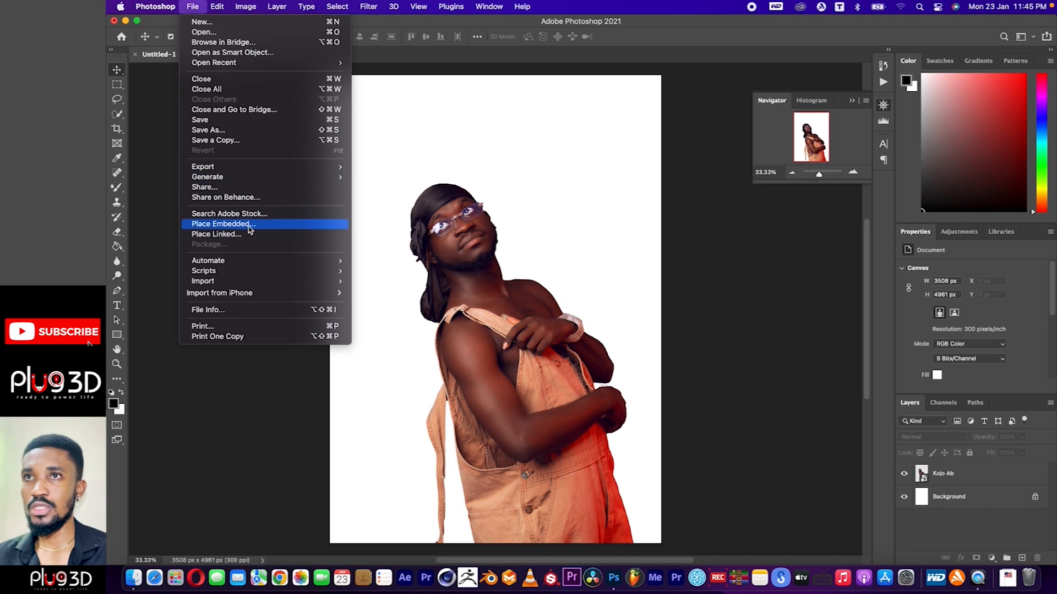
pyautogui.click(251, 226)
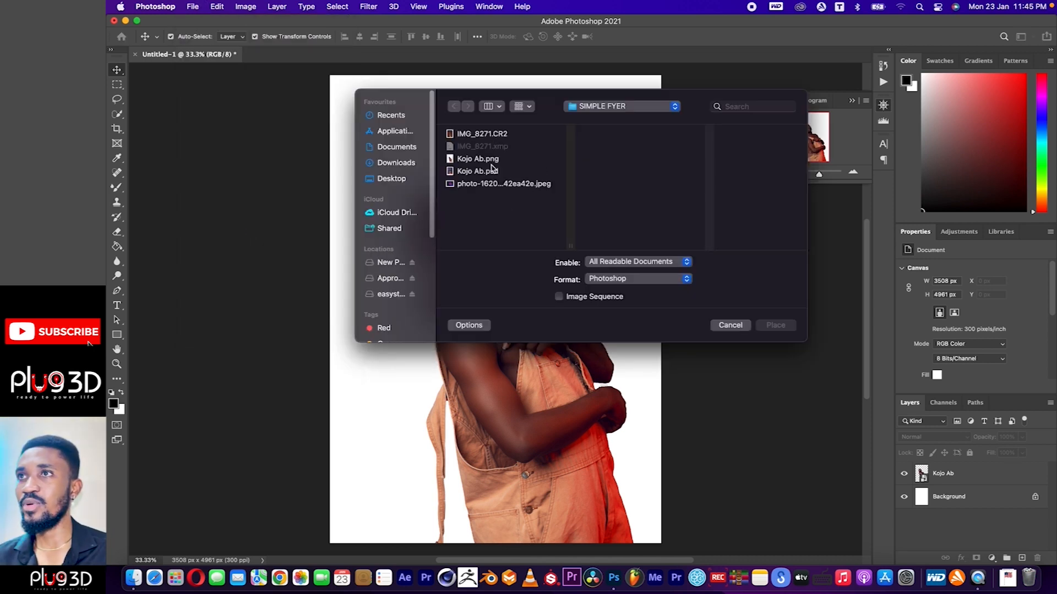
pyautogui.click(502, 184)
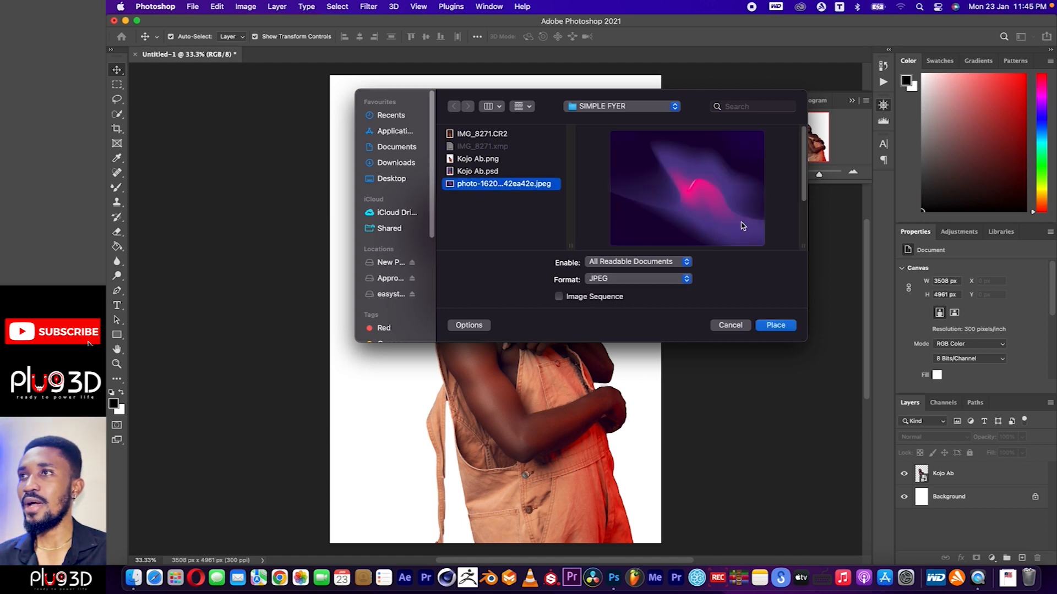
pyautogui.click(775, 326)
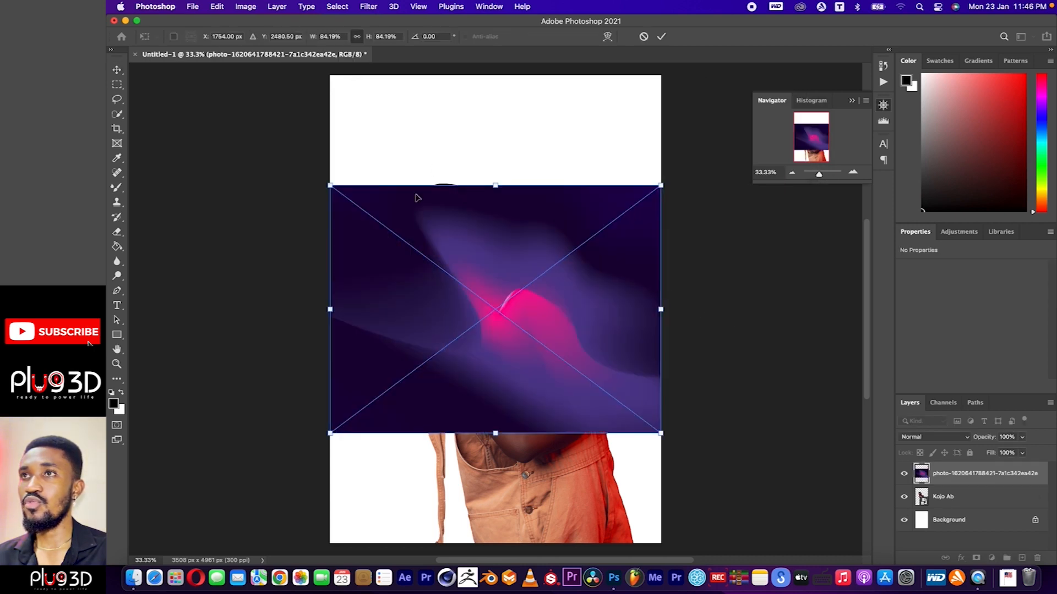
pyautogui.click(660, 37)
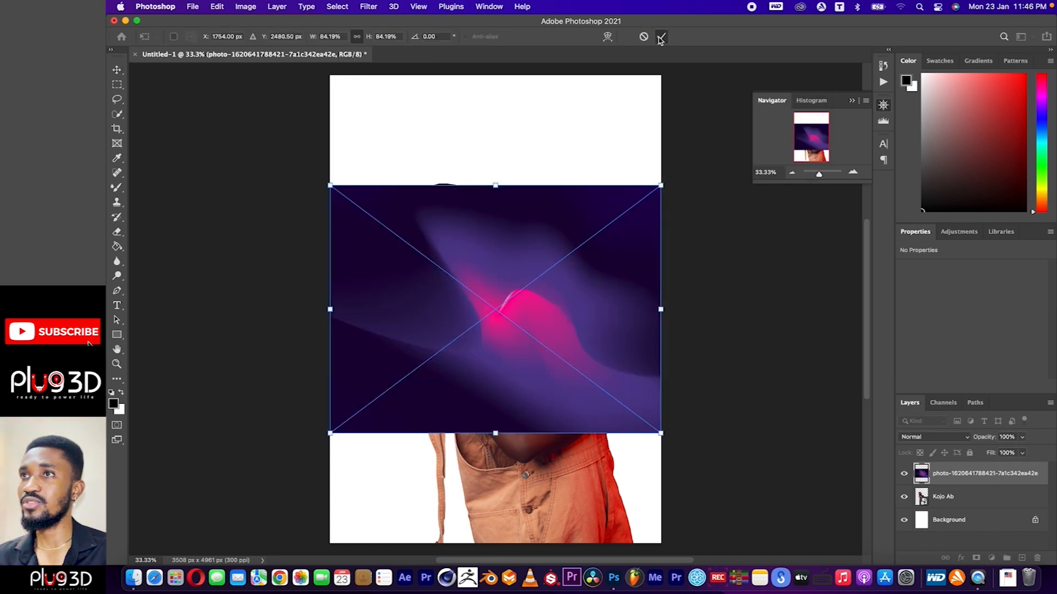
# Reorder the abstract image below the portrait layer and enlarge it to about 4915 × 3686 px towards the upper left.
pyautogui.click(791, 172)
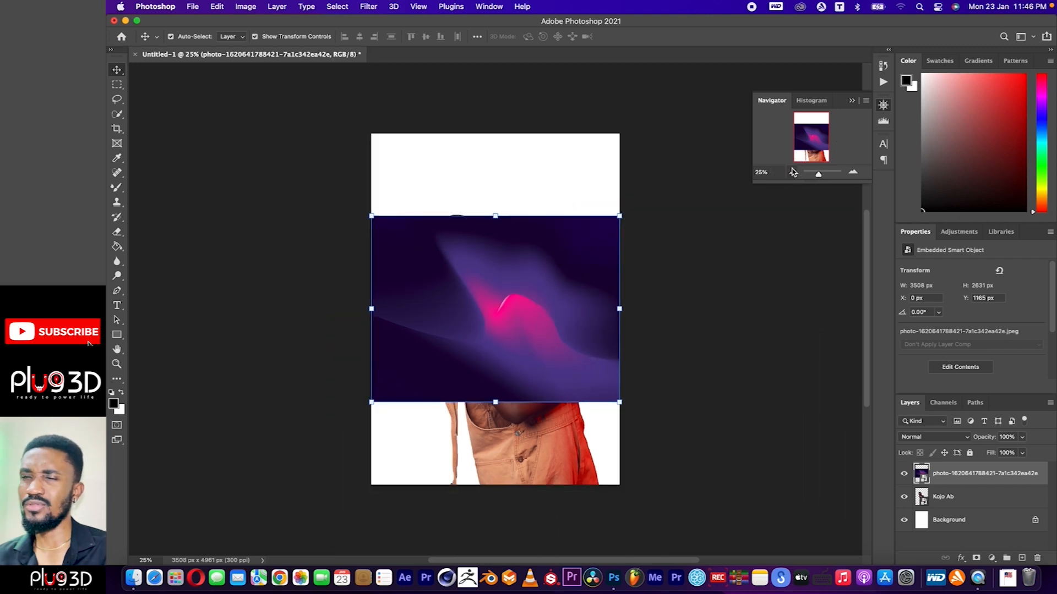
pyautogui.click(791, 172)
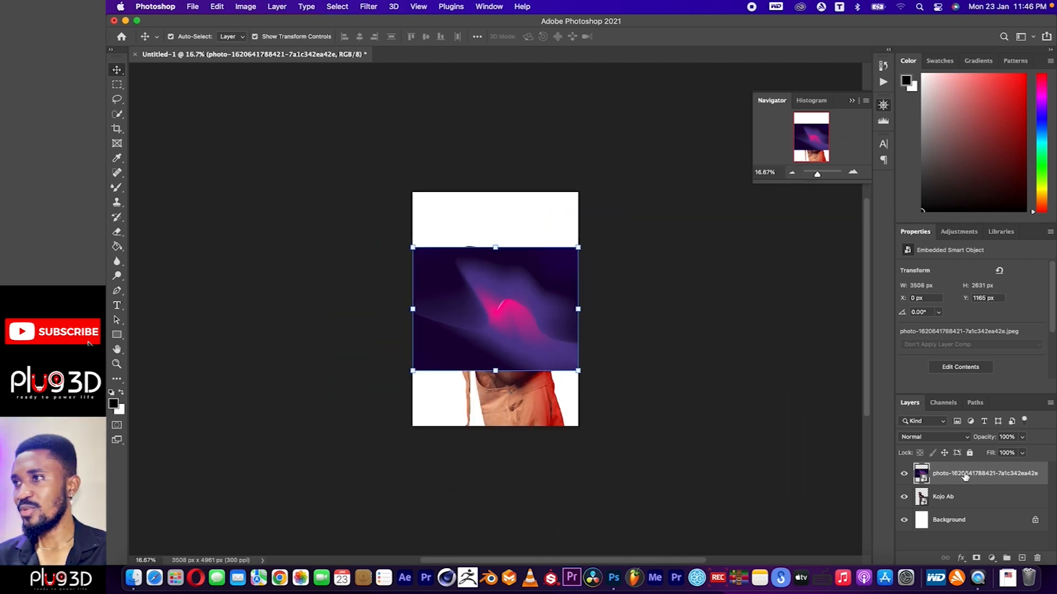
pyautogui.click(962, 477)
pyautogui.moveTo(962, 477); pyautogui.dragTo(960, 504)
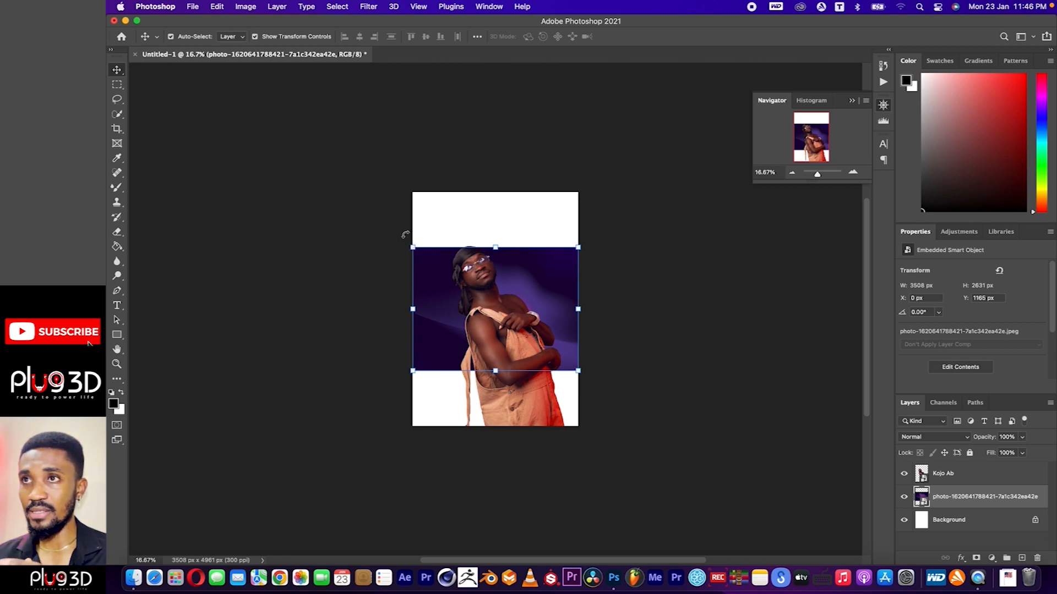
pyautogui.moveTo(405, 235); pyautogui.dragTo(377, 161)
pyautogui.click(661, 37)
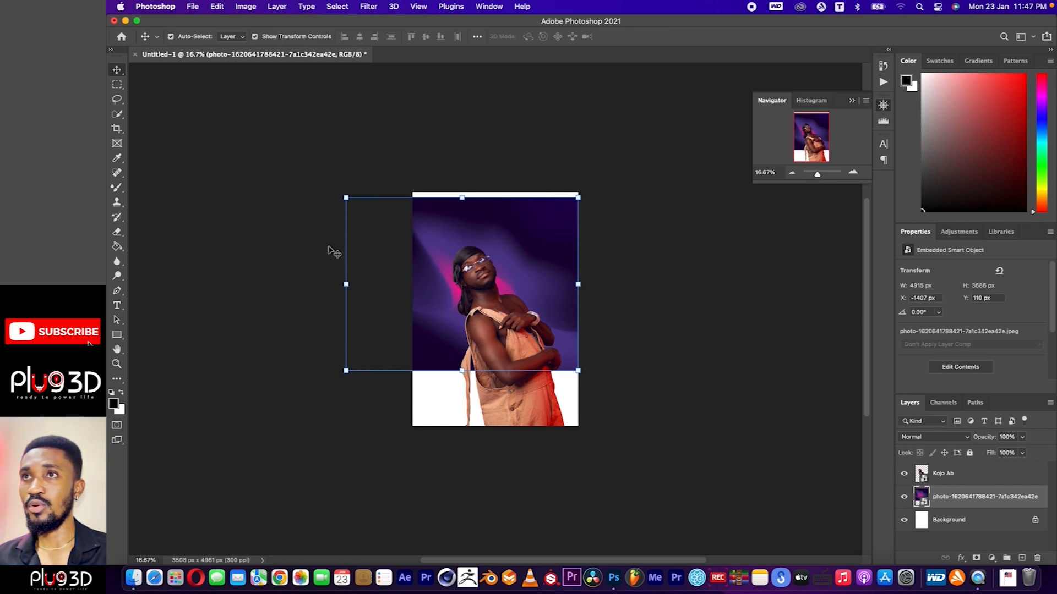
# Turn the Move tool's Show Transform Controls and Auto-Select options off and back on.
pyautogui.click(256, 37)
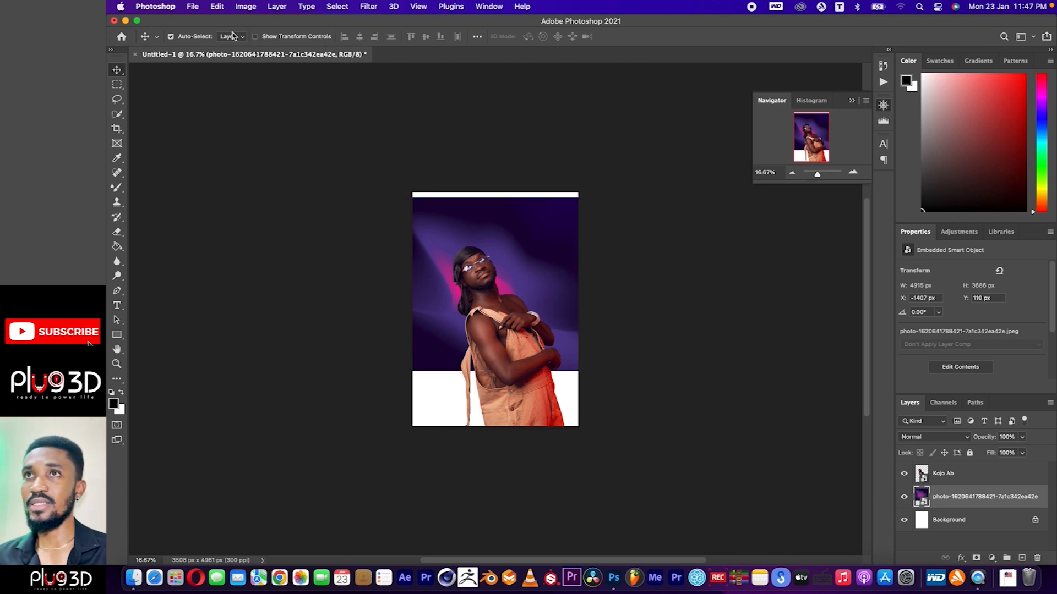
pyautogui.click(255, 38)
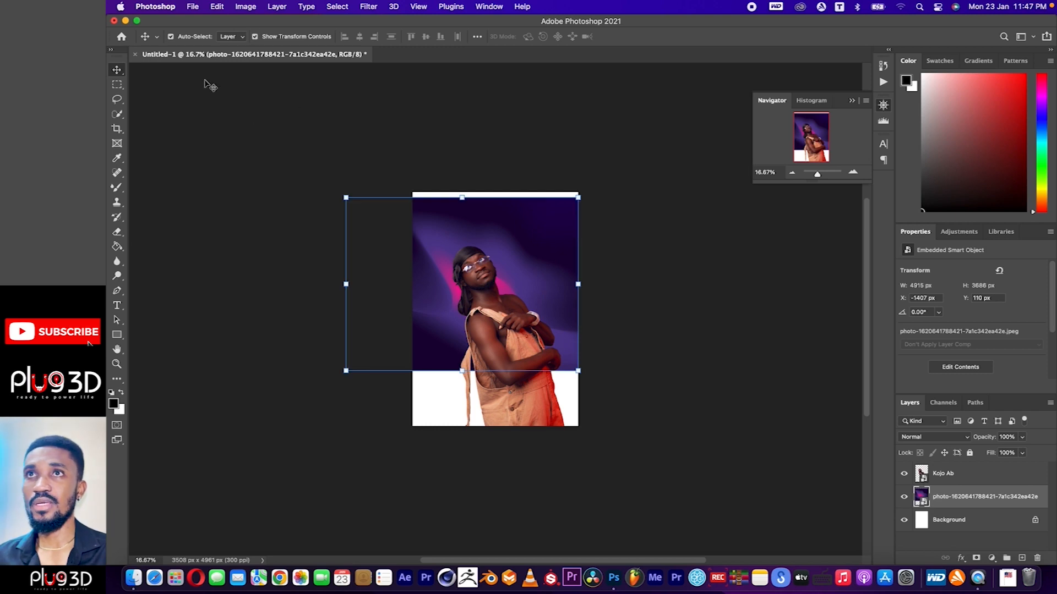
pyautogui.click(172, 37)
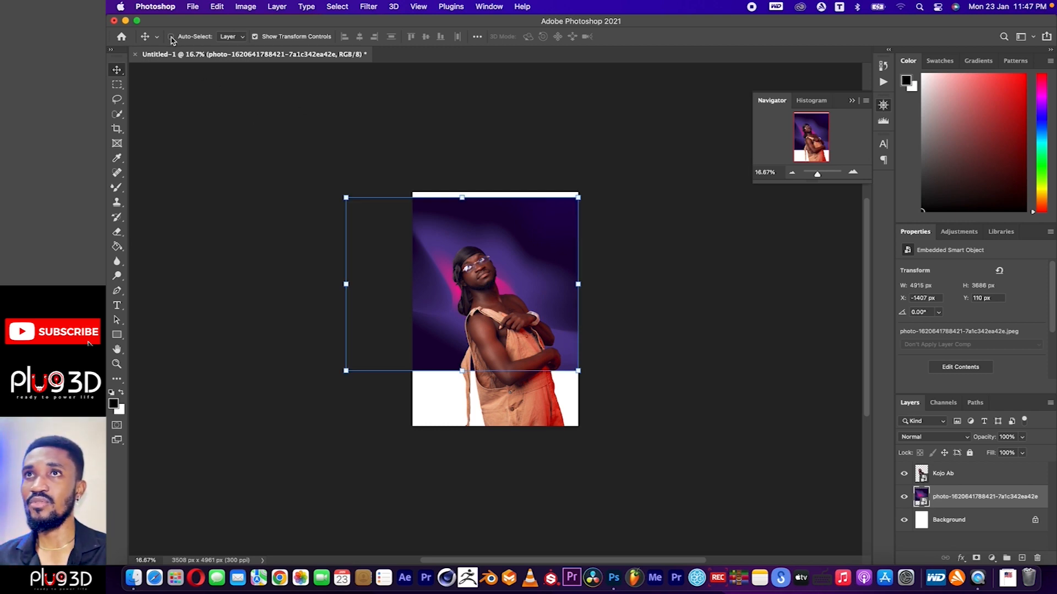
pyautogui.click(171, 36)
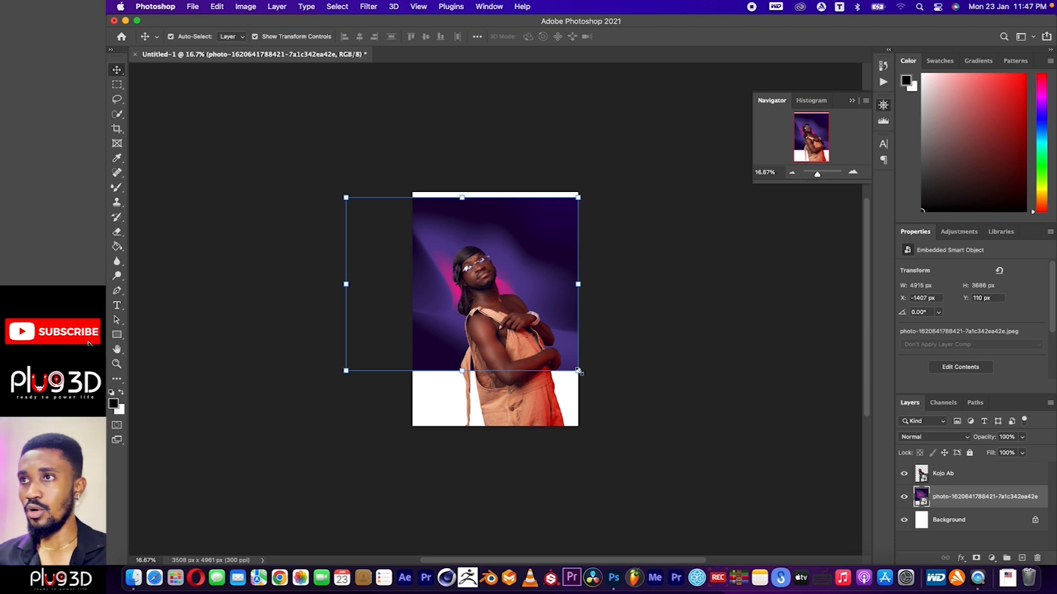
# Scale the abstract image to about 7725 × 5793 px and reposition it to cover the whole canvas, with the pink glow behind the portrait.
pyautogui.moveTo(579, 372); pyautogui.dragTo(680, 448)
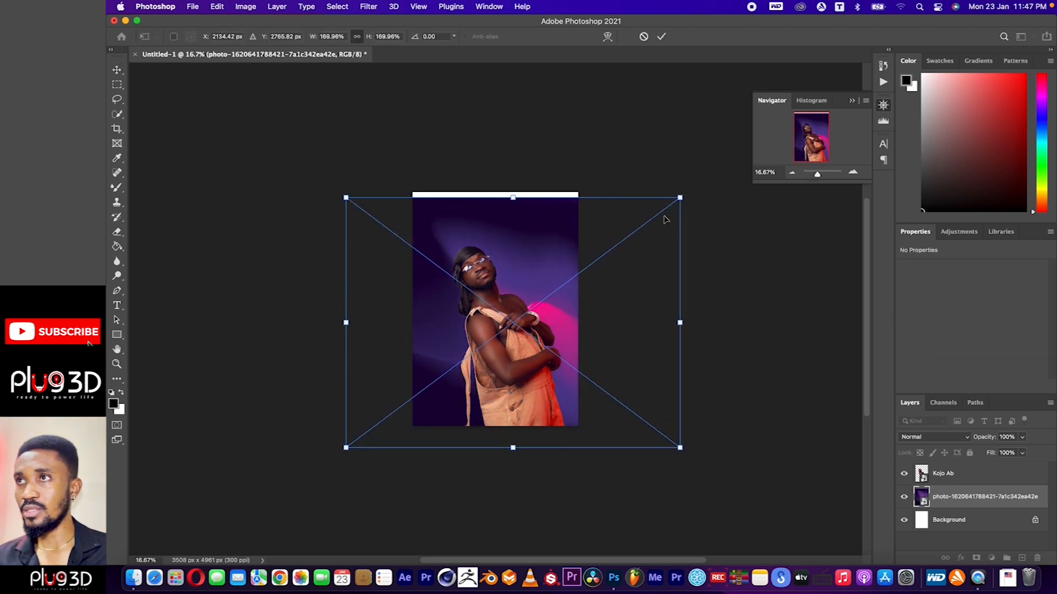
pyautogui.moveTo(680, 197); pyautogui.dragTo(749, 146)
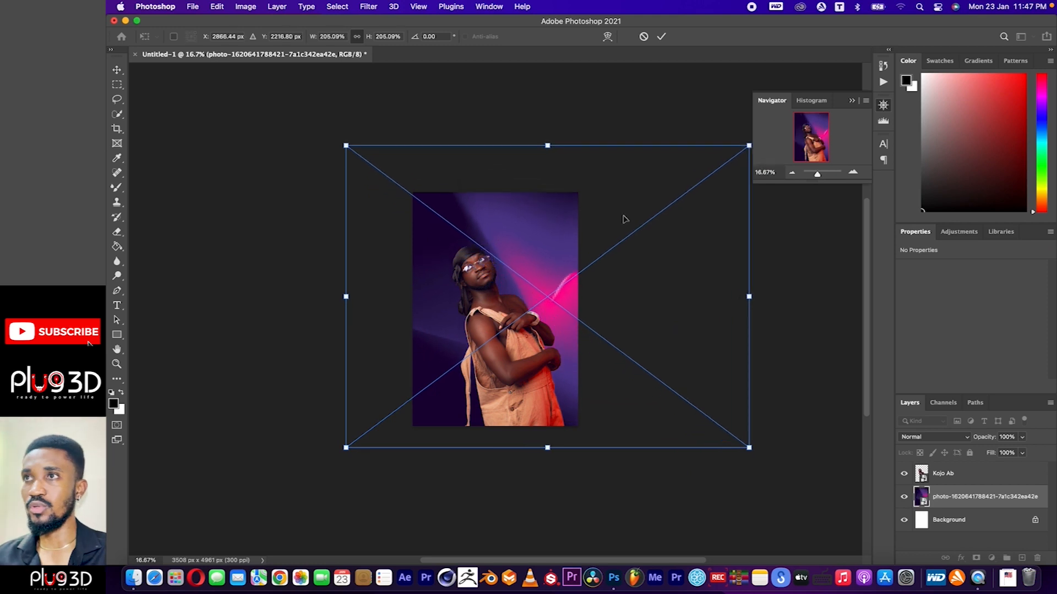
pyautogui.moveTo(556, 244); pyautogui.dragTo(473, 253)
pyautogui.moveTo(262, 154); pyautogui.dragTo(249, 142)
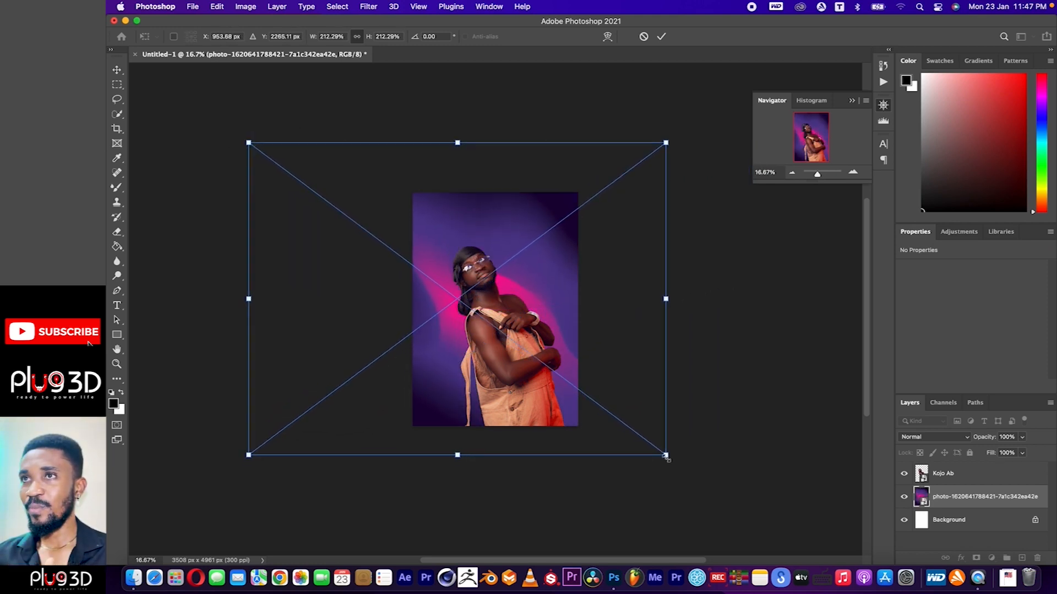
pyautogui.moveTo(665, 456); pyautogui.dragTo(686, 470)
pyautogui.moveTo(567, 344); pyautogui.dragTo(561, 347)
pyautogui.moveTo(242, 473); pyautogui.dragTo(260, 458)
pyautogui.moveTo(551, 299); pyautogui.dragTo(544, 302)
pyautogui.moveTo(254, 461); pyautogui.dragTo(293, 447)
pyautogui.click(661, 37)
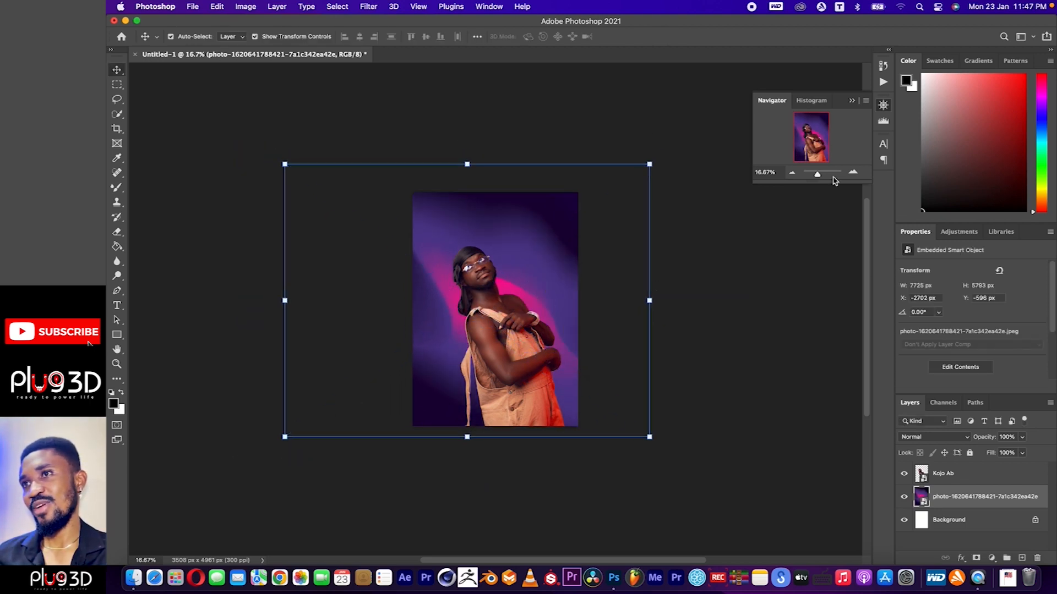
# Apply a Gaussian Blur with a radius of 94.2 pixels to the abstract image layer.
pyautogui.press('super+equal')
pyautogui.press('super+equal')
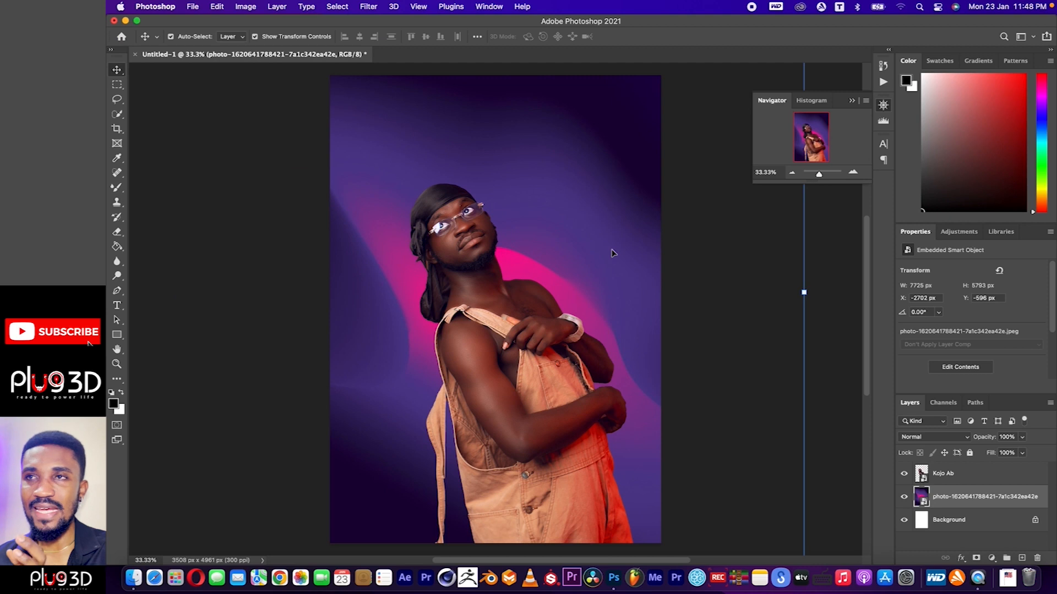
pyautogui.click(370, 6)
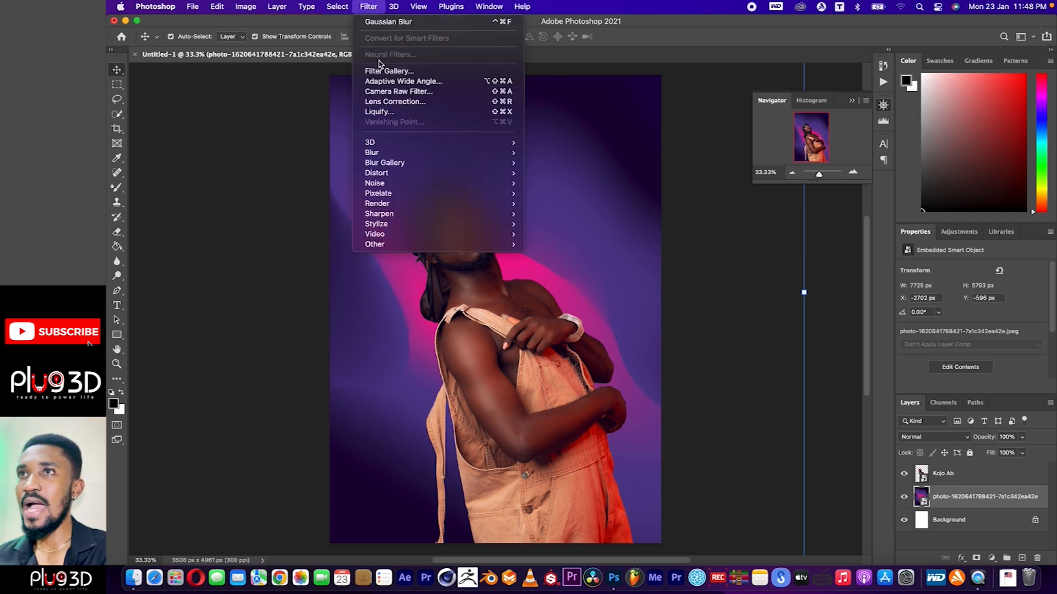
pyautogui.moveTo(401, 155)
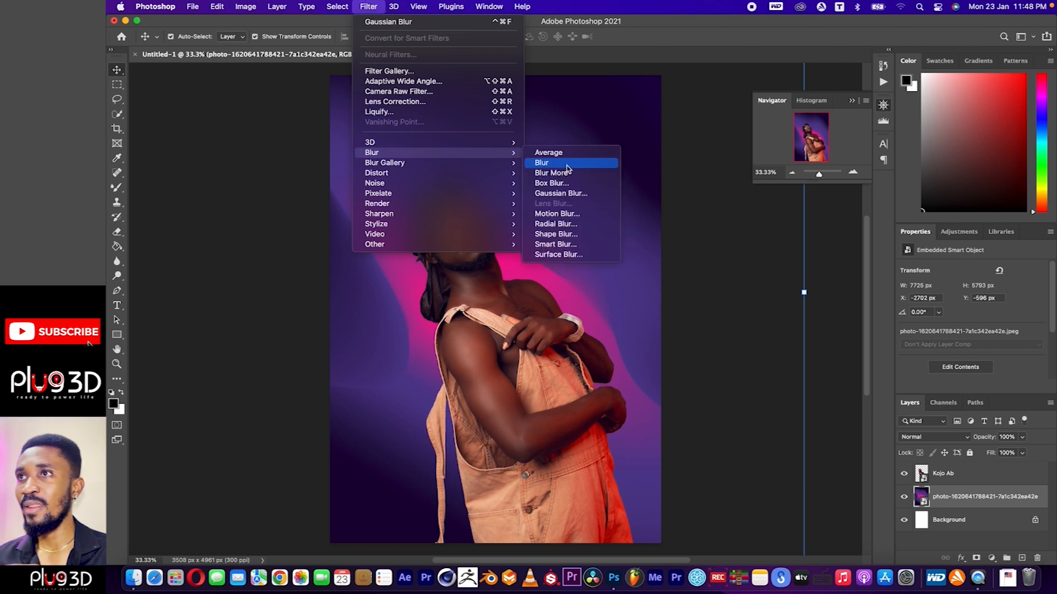
pyautogui.click(581, 194)
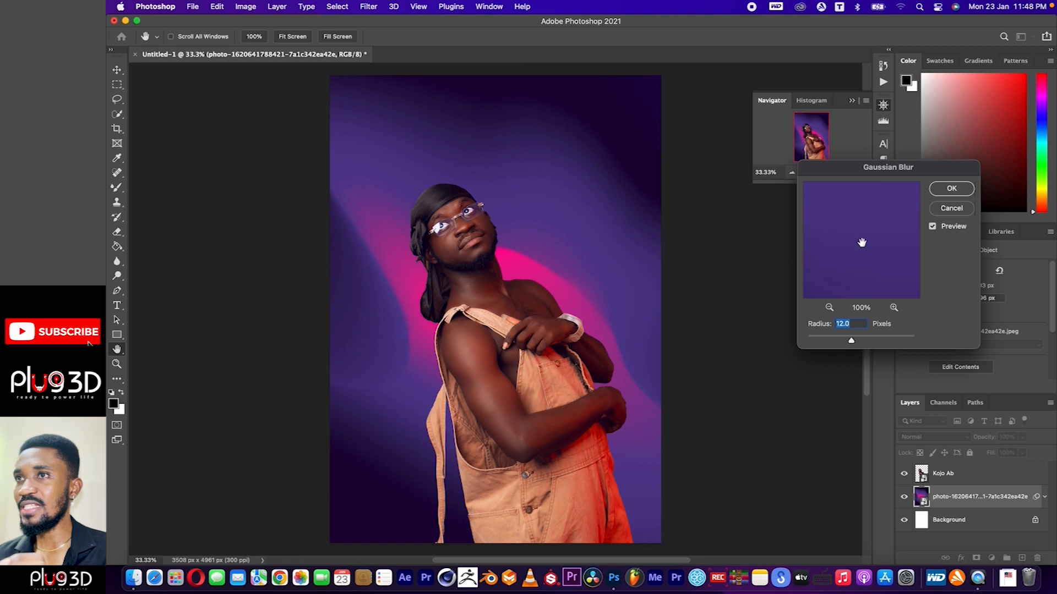
pyautogui.click(829, 307)
pyautogui.click(829, 308)
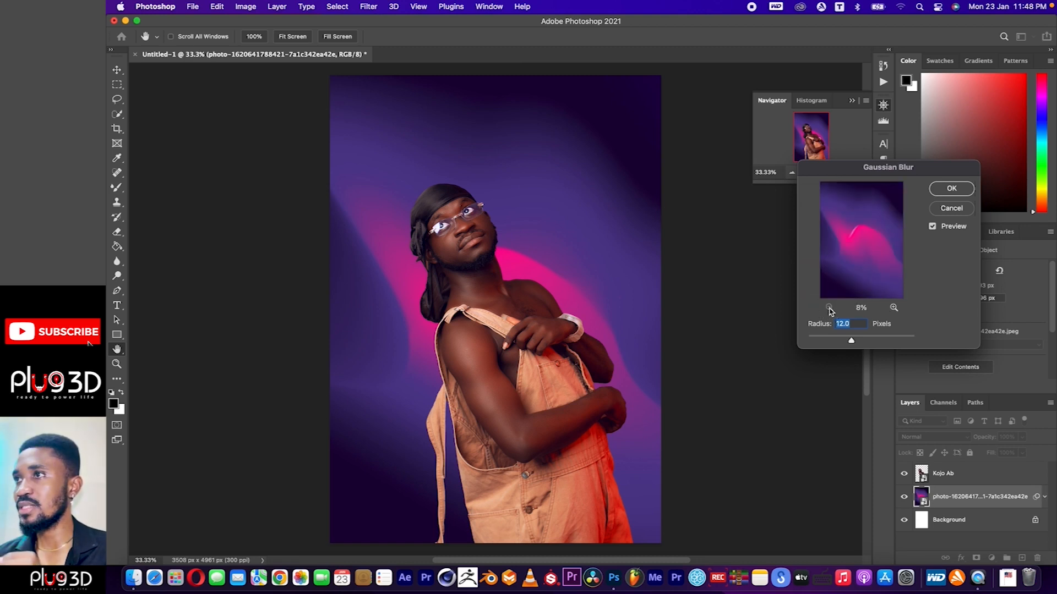
pyautogui.click(891, 308)
pyautogui.click(891, 308)
pyautogui.click(892, 308)
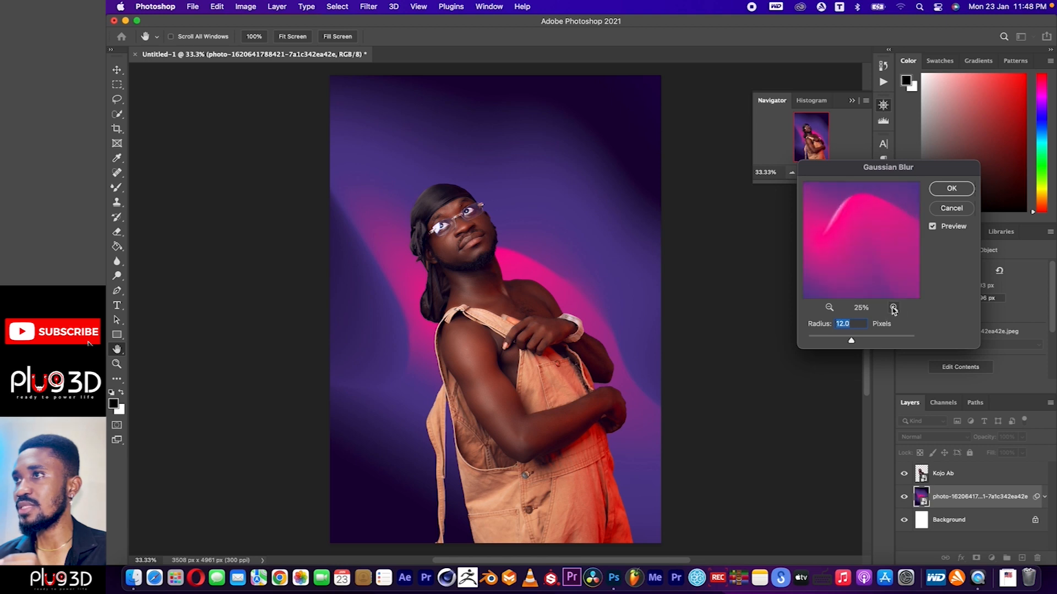
pyautogui.click(861, 310)
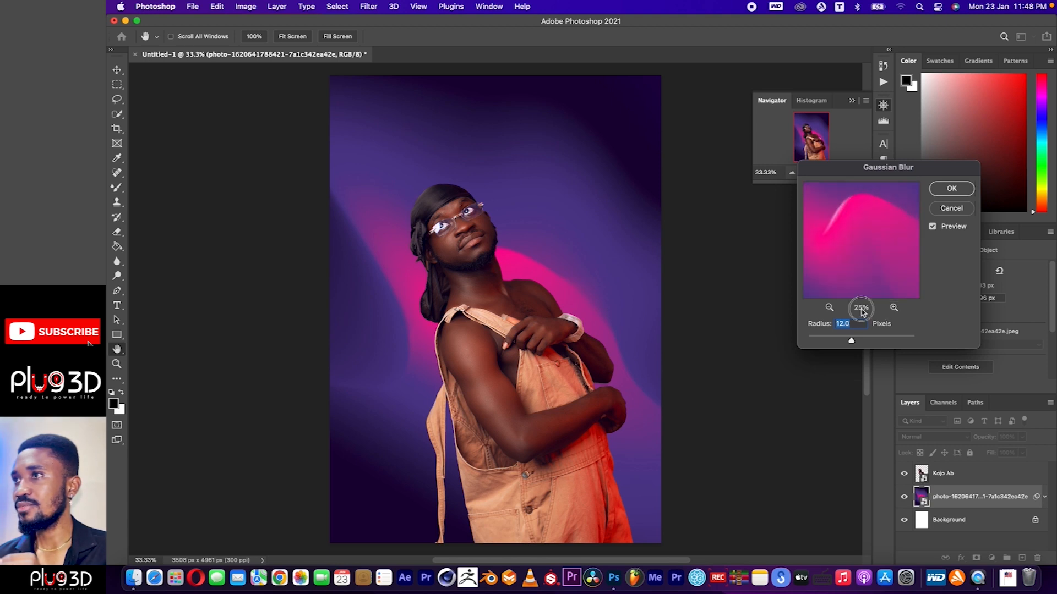
pyautogui.click(830, 307)
pyautogui.click(830, 307)
pyautogui.click(829, 308)
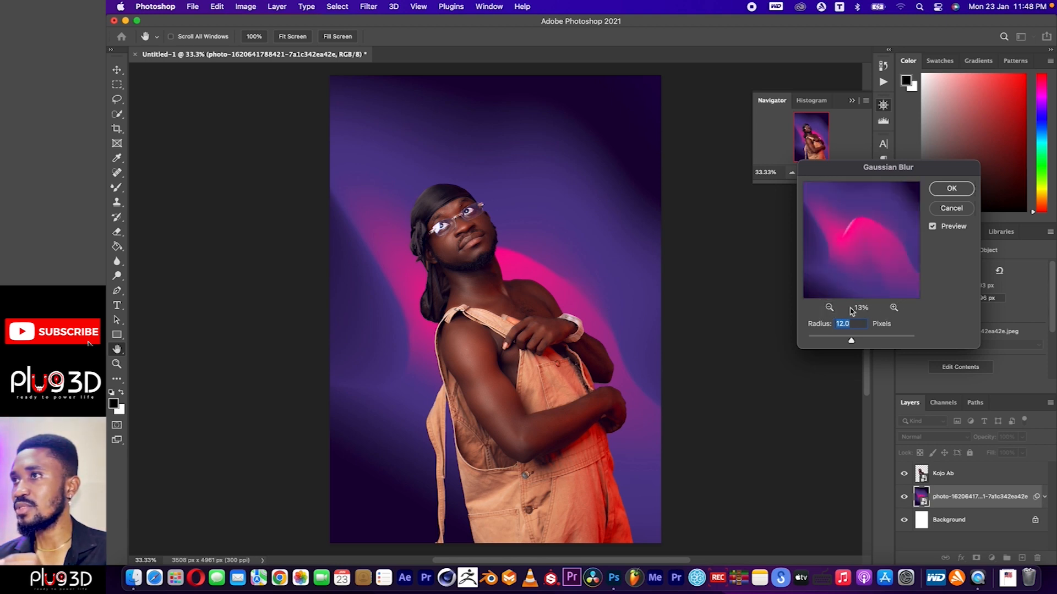
pyautogui.click(830, 307)
pyautogui.moveTo(852, 342); pyautogui.dragTo(874, 342)
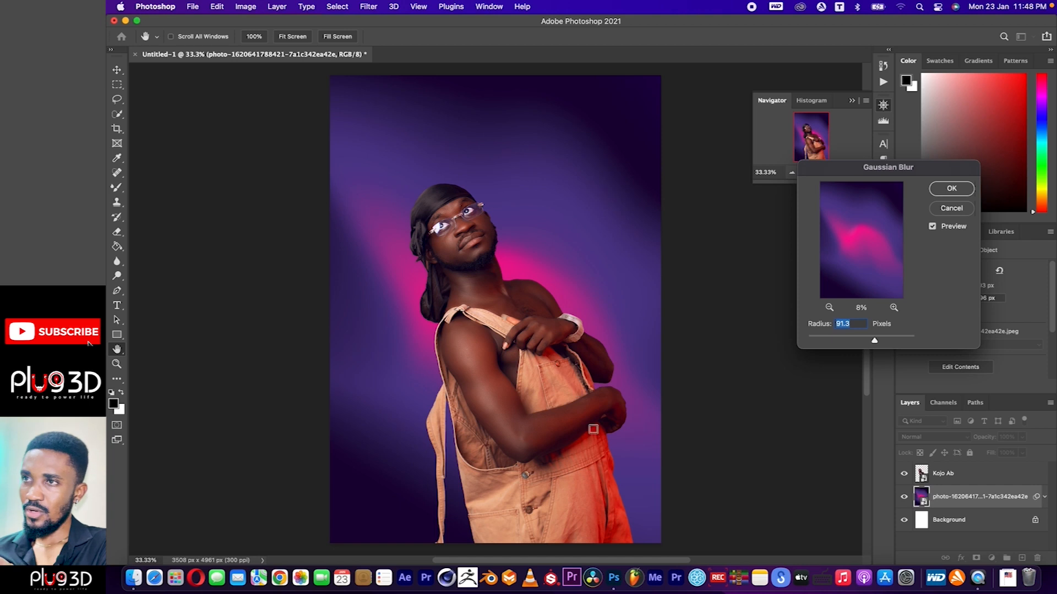
pyautogui.moveTo(874, 341); pyautogui.dragTo(876, 343)
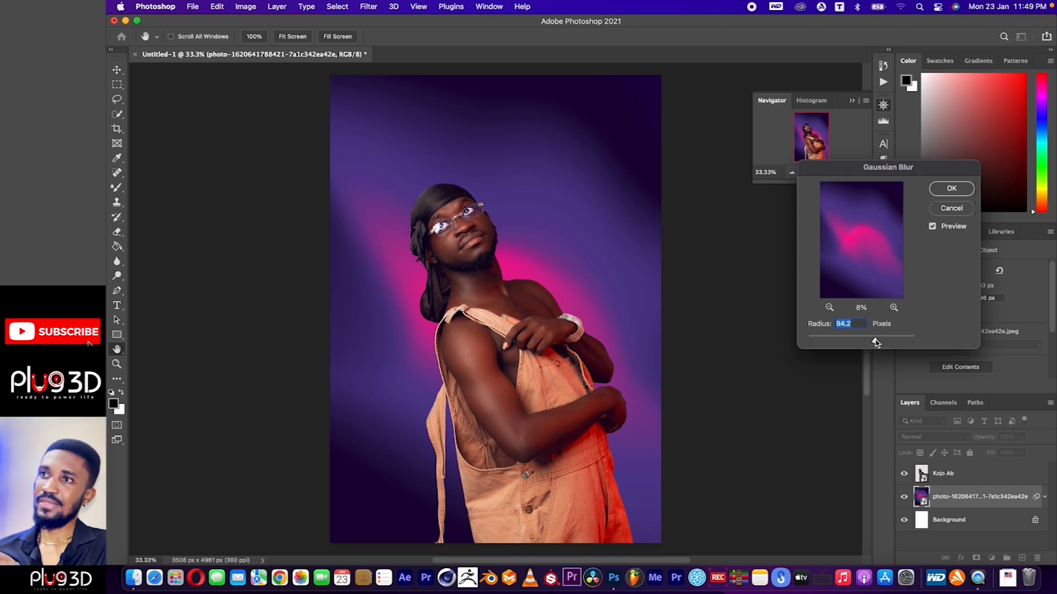
pyautogui.click(971, 191)
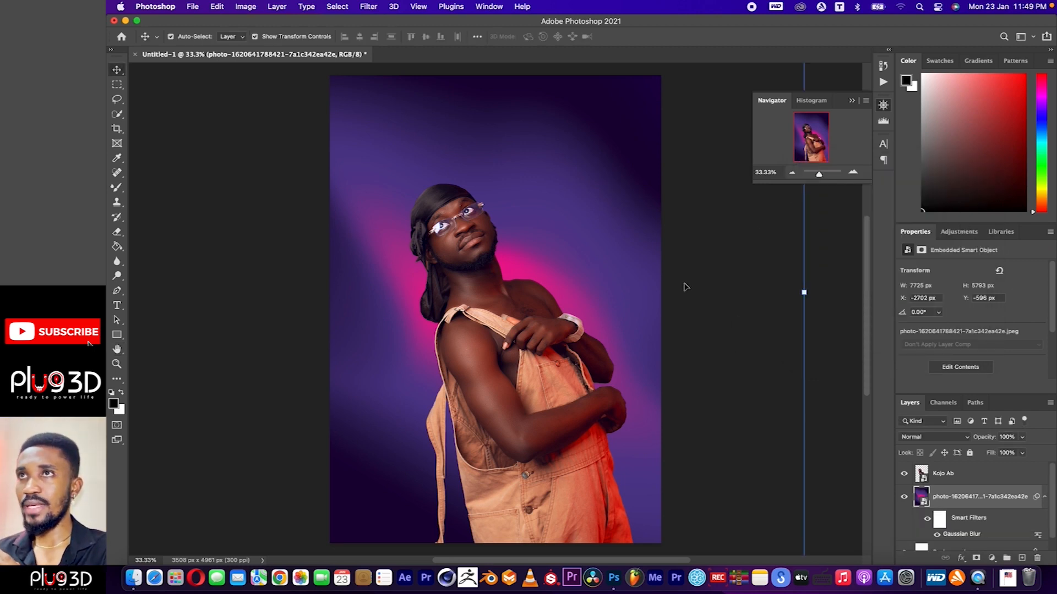
pyautogui.click(699, 220)
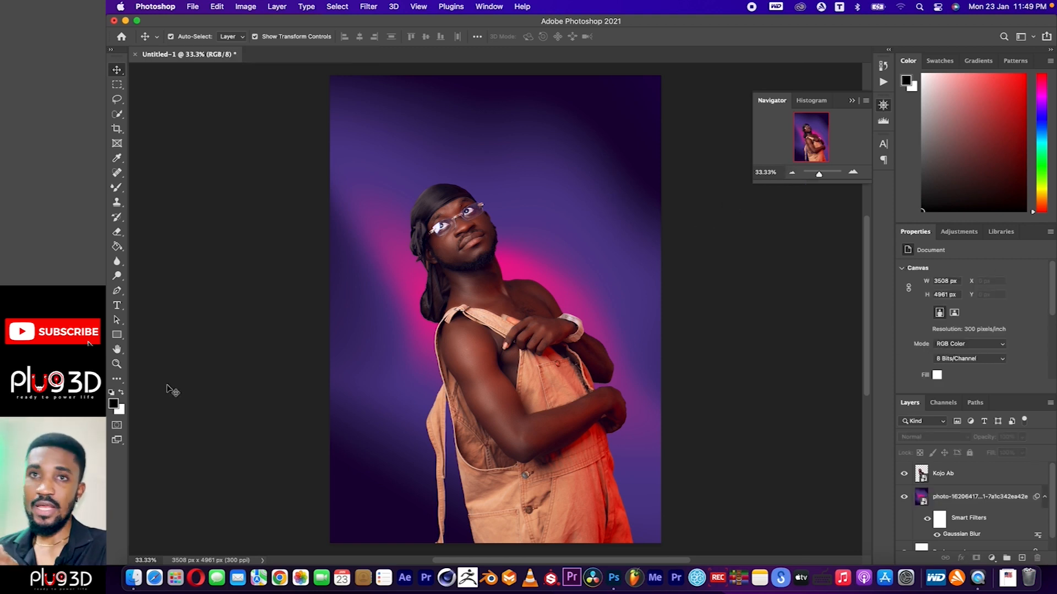
# Add the artist's name in white capital letters as a 148 pt Geometr415 Blk BT headline across the top of the portrait's head.
pyautogui.click(116, 305)
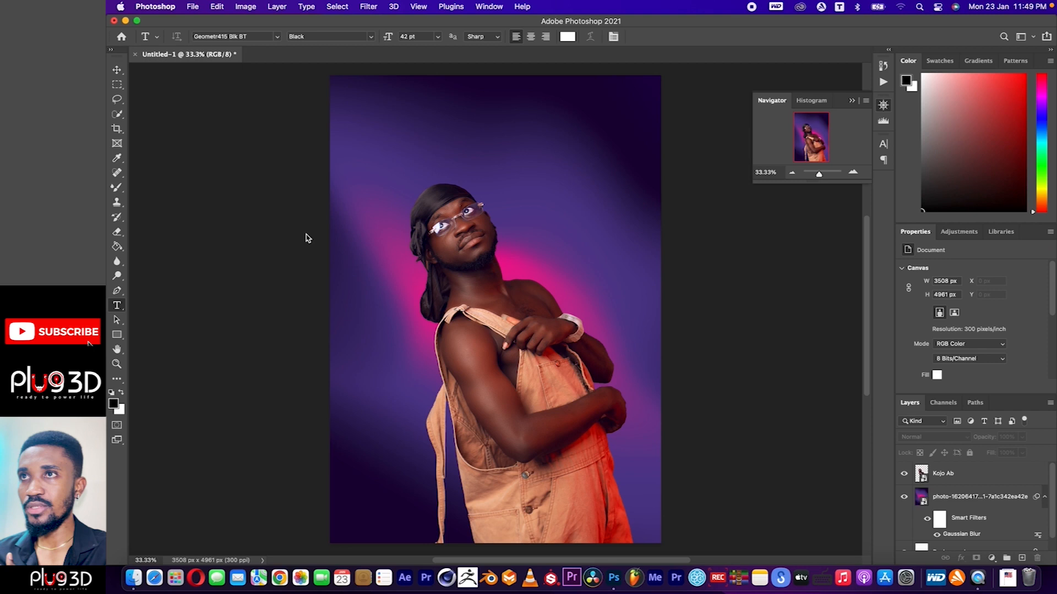
pyautogui.click(389, 176)
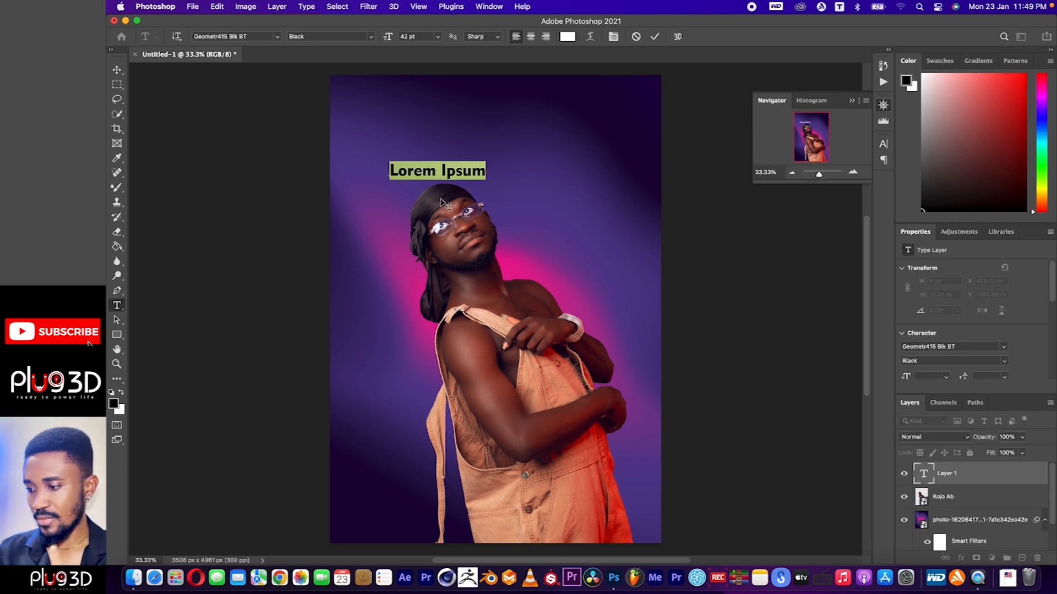
pyautogui.write('KOJO')
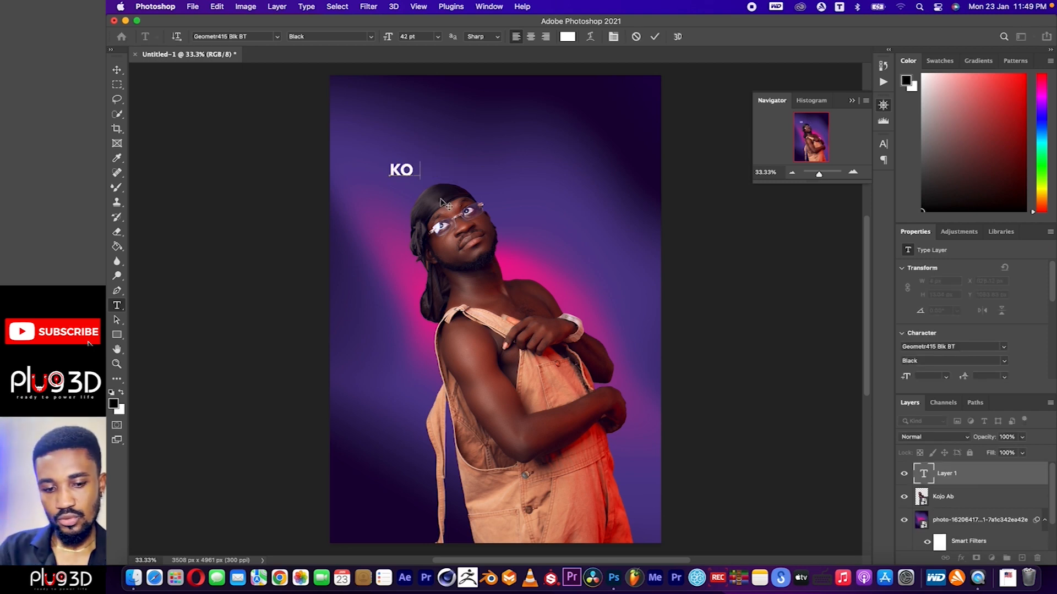
pyautogui.write(' AB')
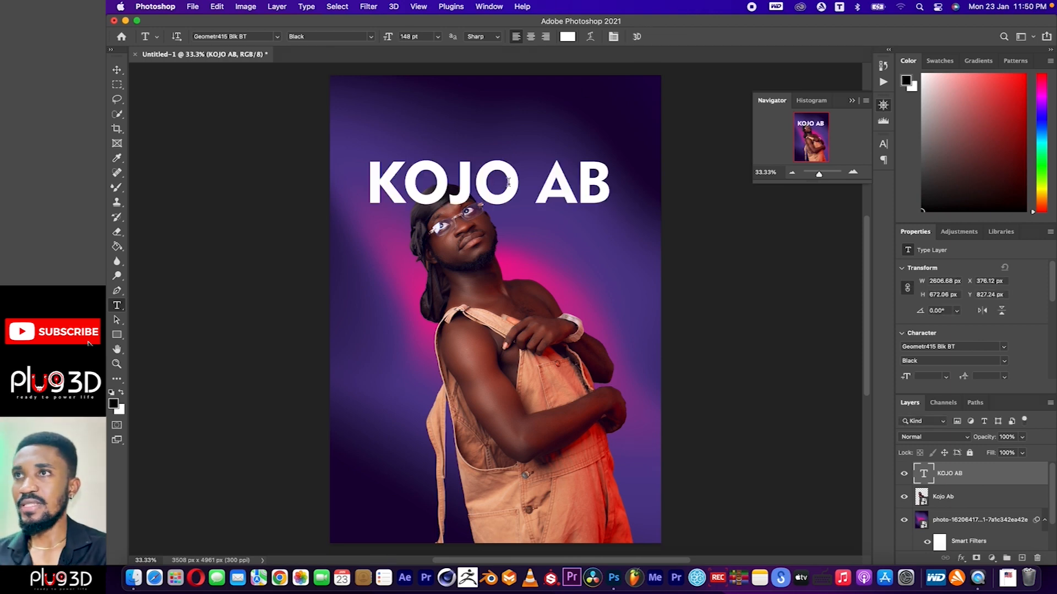
pyautogui.click(483, 182)
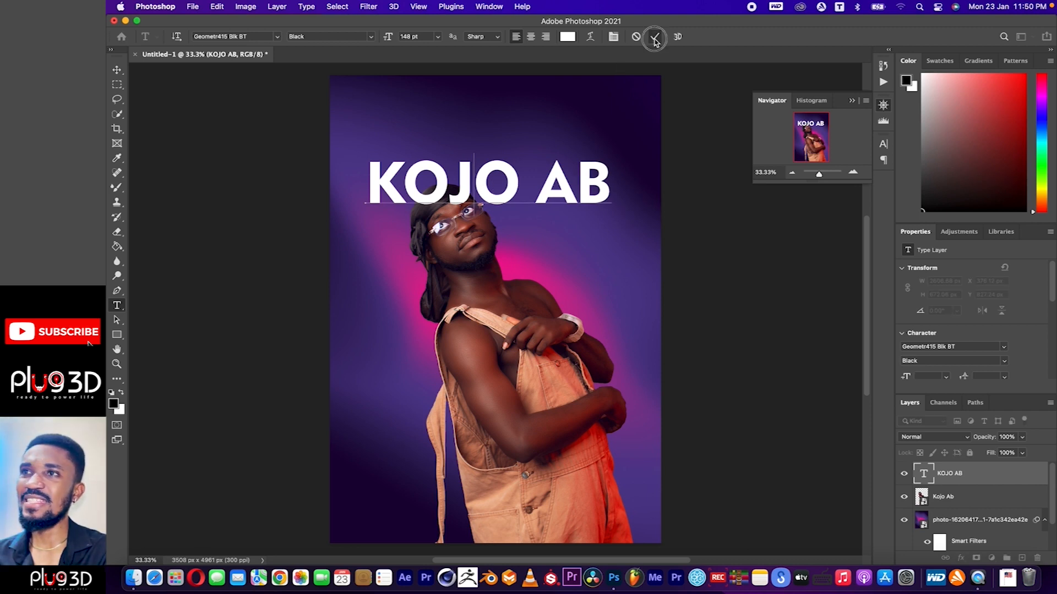
pyautogui.click(655, 37)
# Set the headline's font to D-DIN Condensed Regular and its size to 211 pt.
pyautogui.click(253, 38)
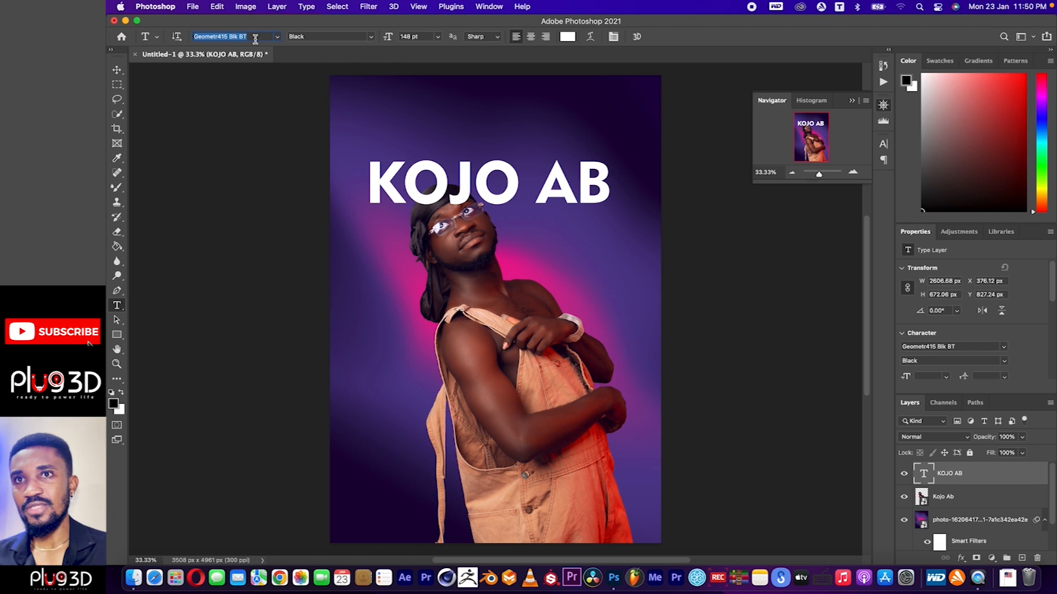
pyautogui.write('D-DIN Condensed')
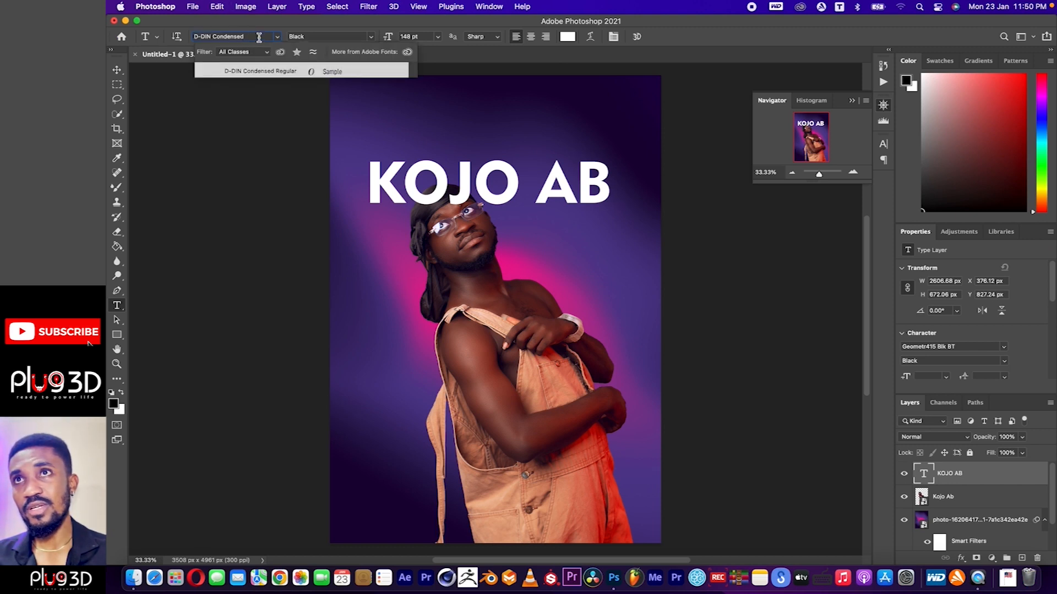
pyautogui.click(271, 72)
pyautogui.click(271, 72)
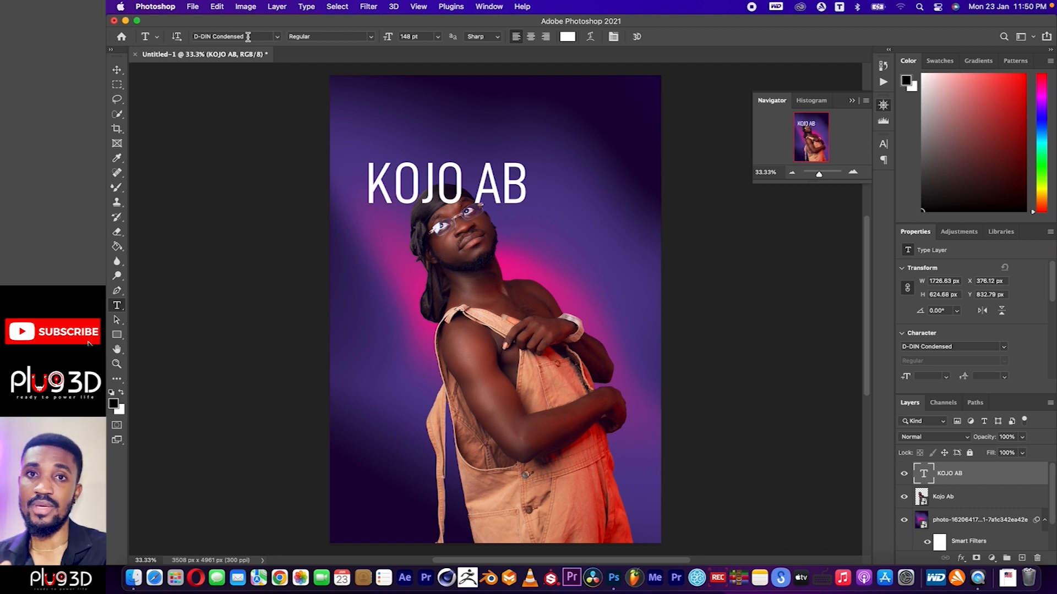
pyautogui.moveTo(388, 37); pyautogui.dragTo(404, 41)
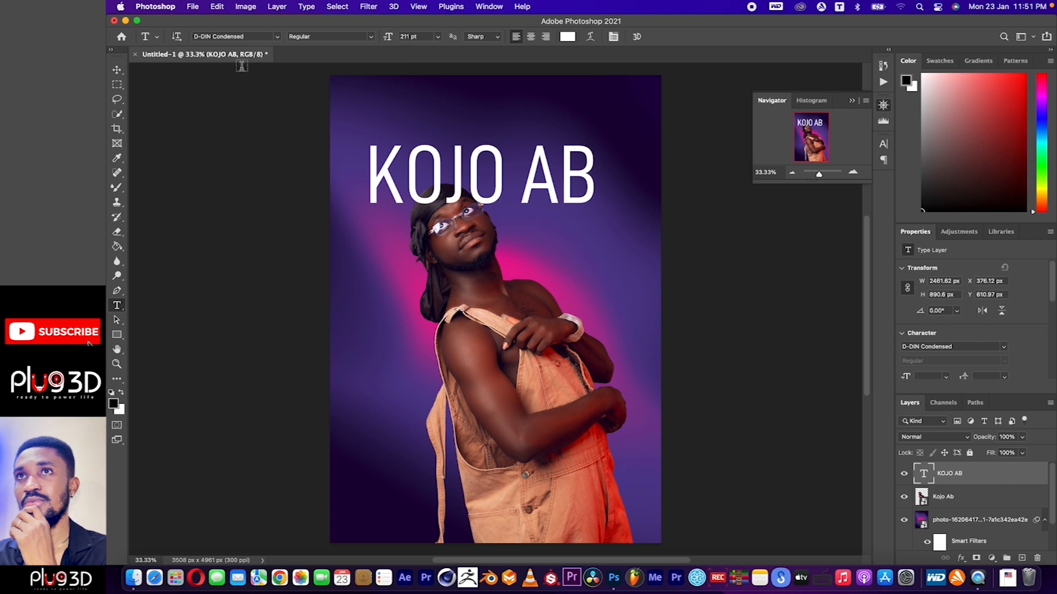
# Nudge the headline right and shift the headline, portrait and abstract image together slightly right, with the headline at about X 529, Y 614 px.
pyautogui.click(118, 69)
pyautogui.moveTo(497, 187); pyautogui.dragTo(504, 188)
pyautogui.keyDown('shift'); pyautogui.click(498, 338); pyautogui.keyUp('shift')
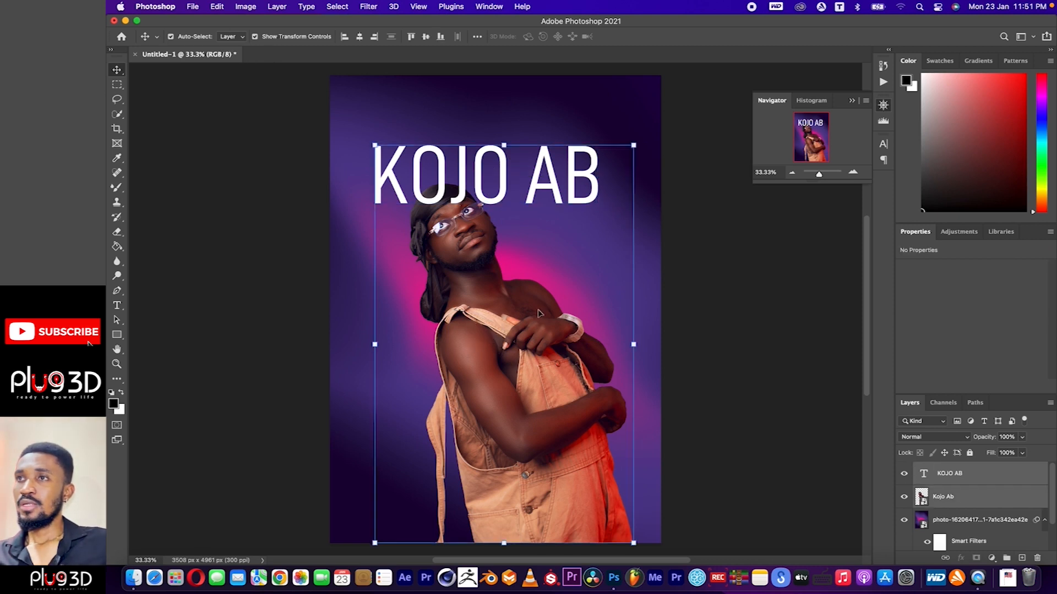
pyautogui.keyDown('shift'); pyautogui.click(554, 296); pyautogui.keyUp('shift')
pyautogui.moveTo(500, 330); pyautogui.dragTo(525, 330)
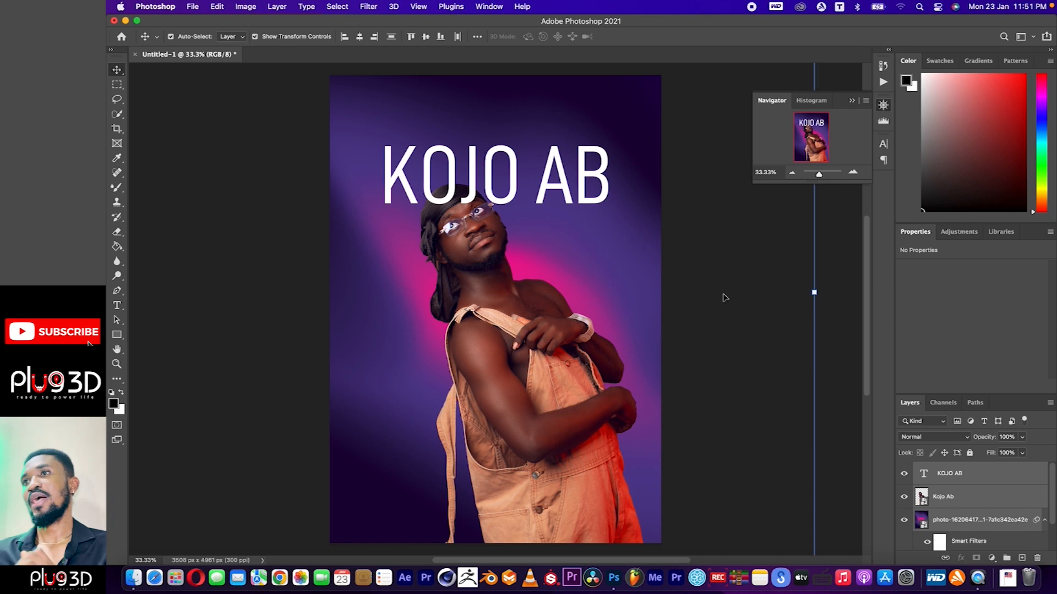
pyautogui.click(725, 297)
# Try moving the headline, portrait and abstract image together, and undo the move.
pyautogui.click(581, 187)
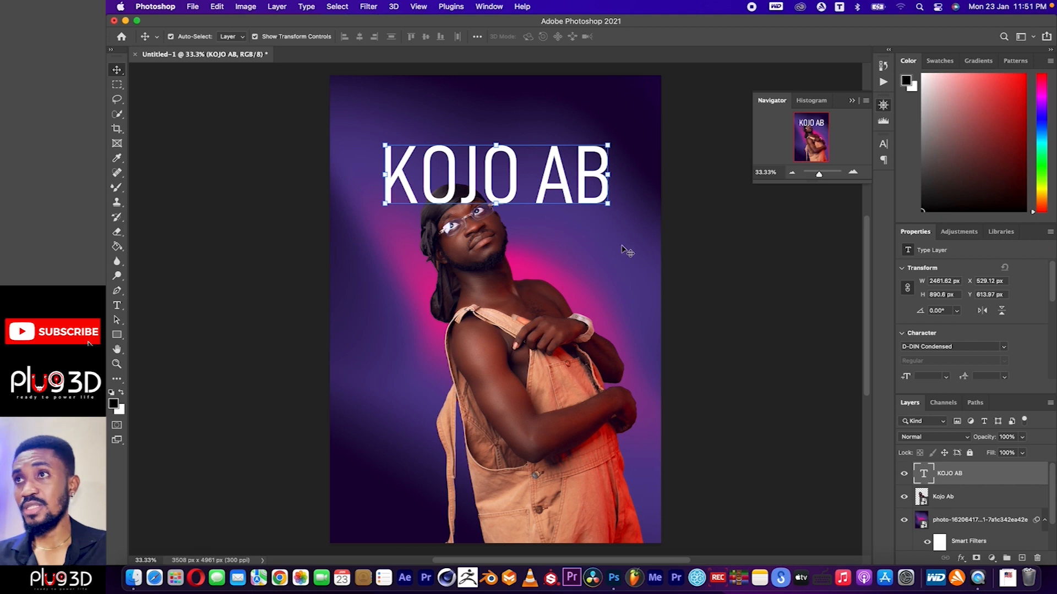
pyautogui.keyDown('shift'); pyautogui.click(530, 332); pyautogui.keyUp('shift')
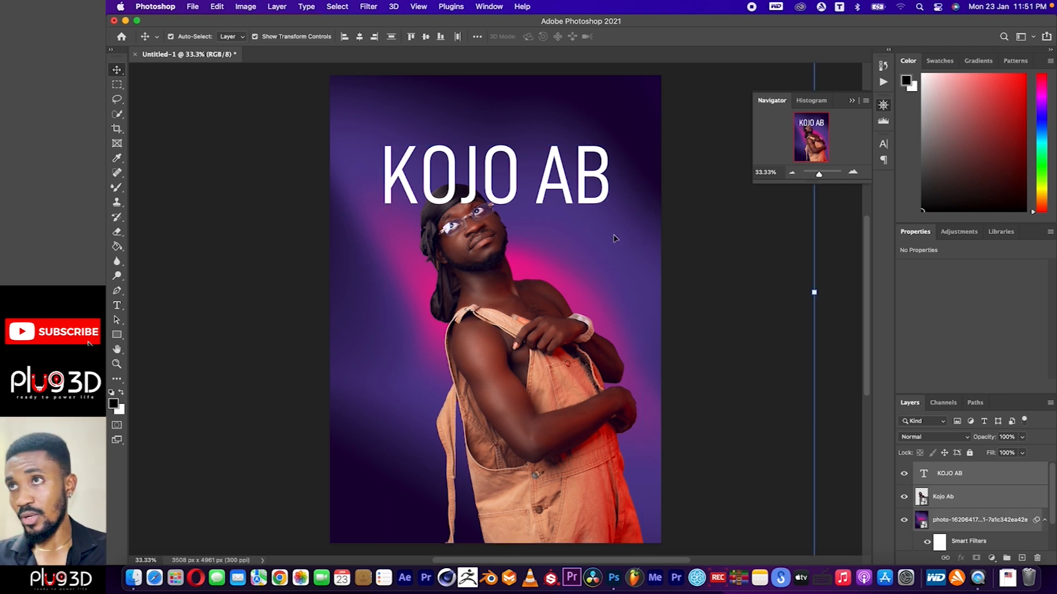
pyautogui.moveTo(492, 282); pyautogui.dragTo(507, 304)
pyautogui.press('super+z')
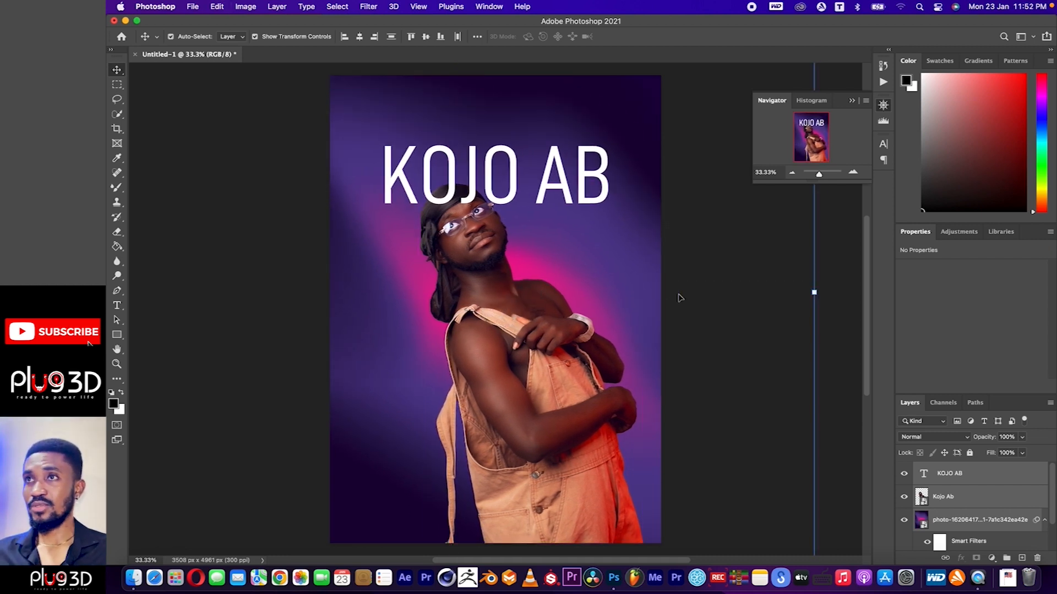
pyautogui.click(694, 292)
# Reorder the headline layer below the portrait layer and nudge the headline up to about X 520, Y 560 px.
pyautogui.click(523, 194)
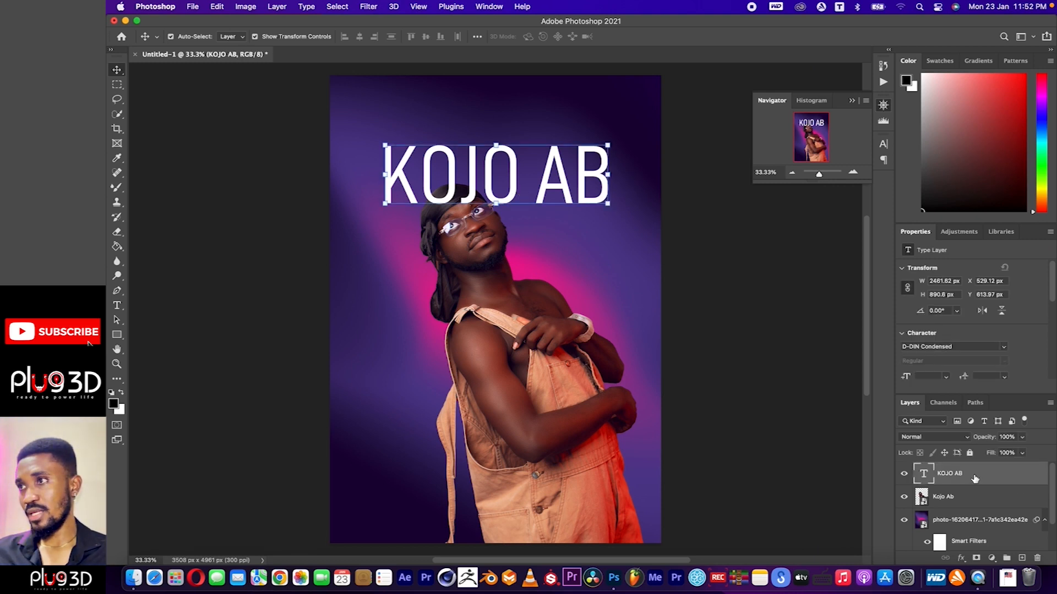
pyautogui.moveTo(975, 479); pyautogui.dragTo(973, 509)
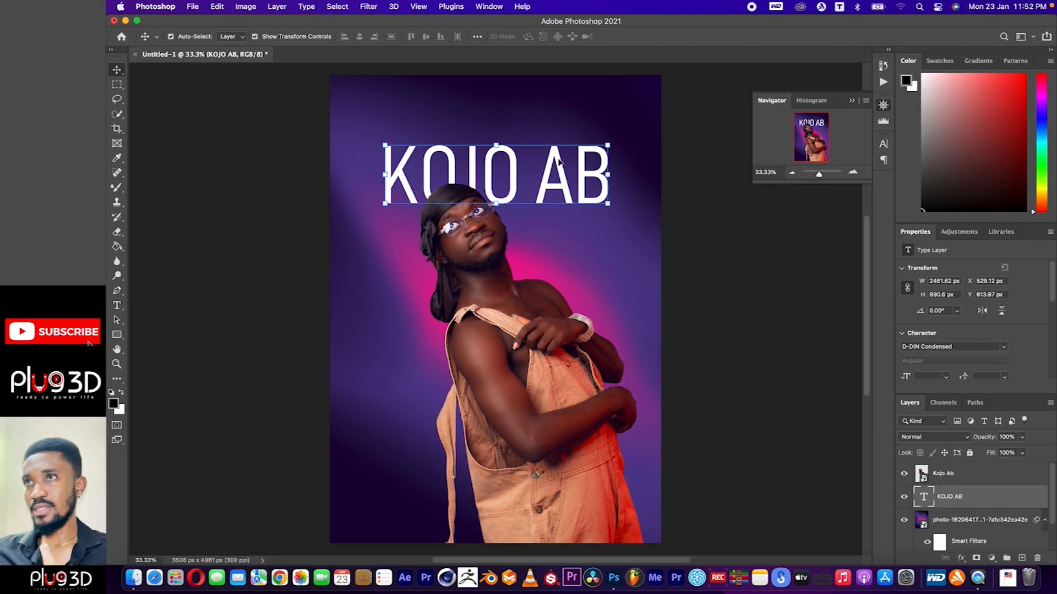
pyautogui.moveTo(559, 159); pyautogui.dragTo(559, 153)
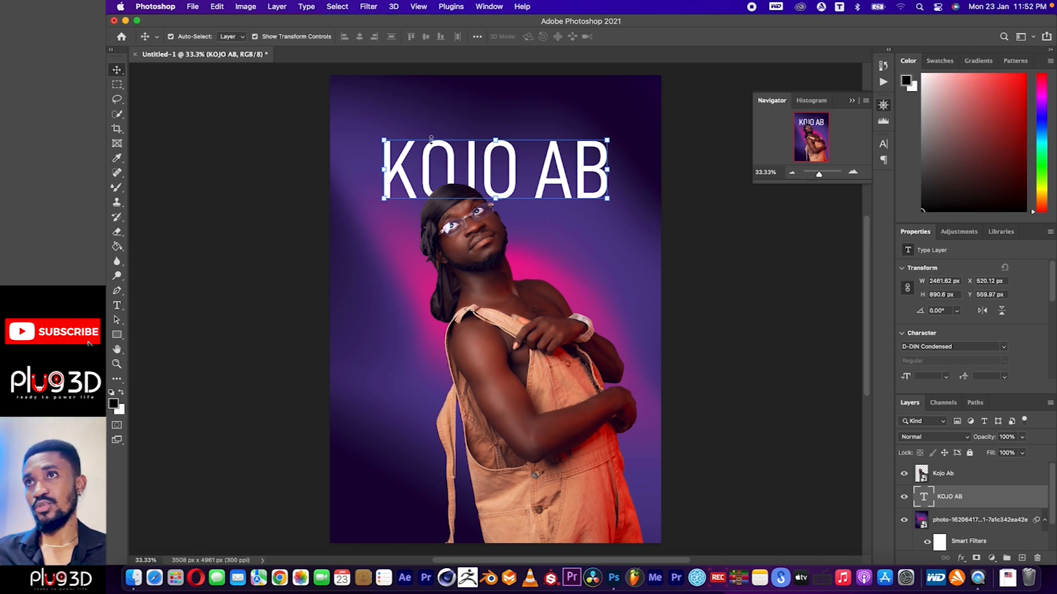
pyautogui.click(688, 273)
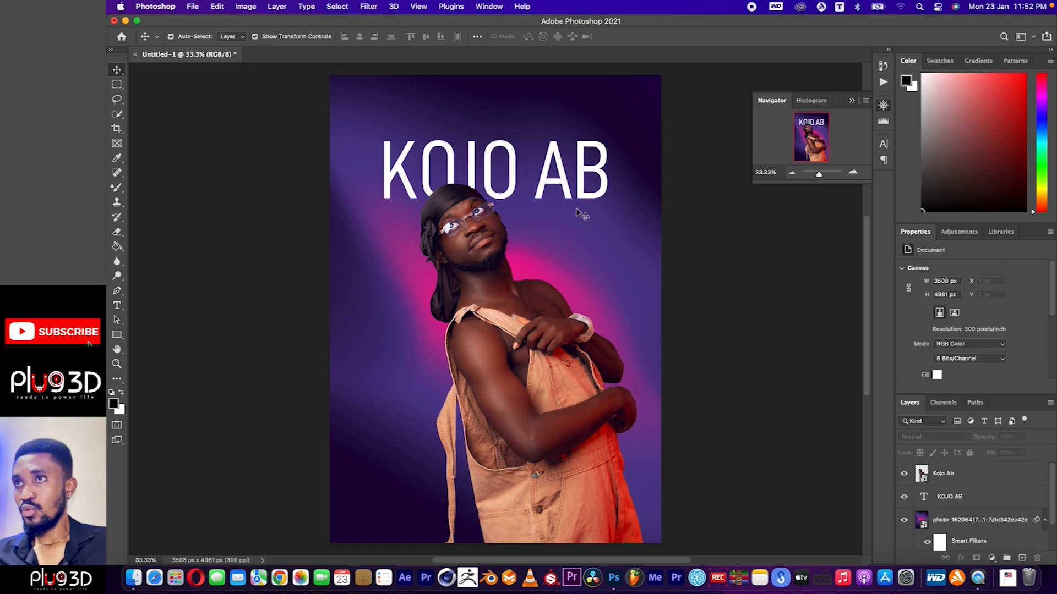
# Try a duplicate of the headline behind the portrait's chest at about X 467, Y 2041 px, and delete the duplicate.
pyautogui.click(473, 181)
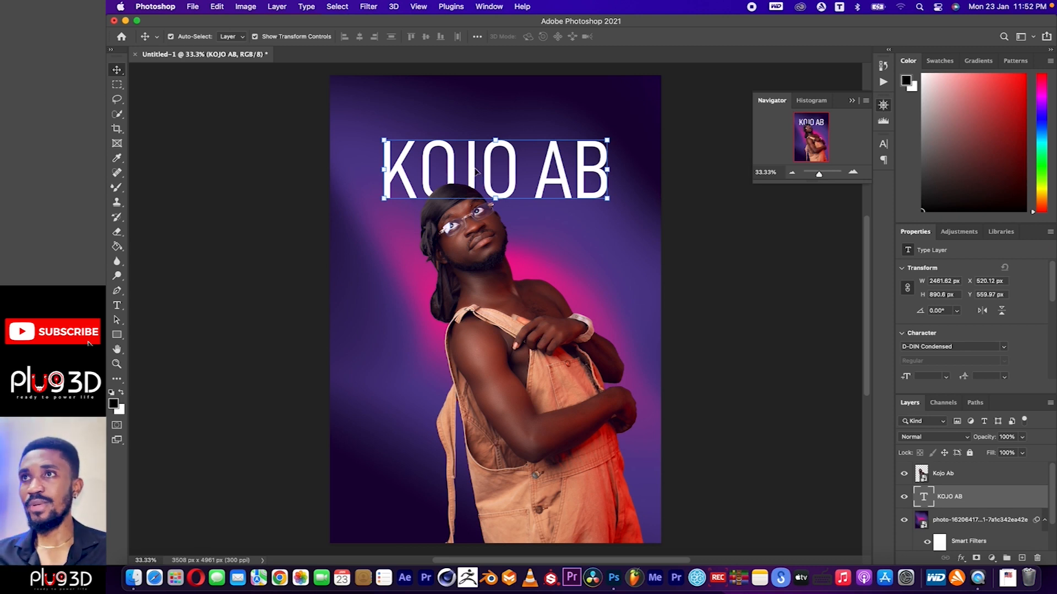
pyautogui.press('super+c')
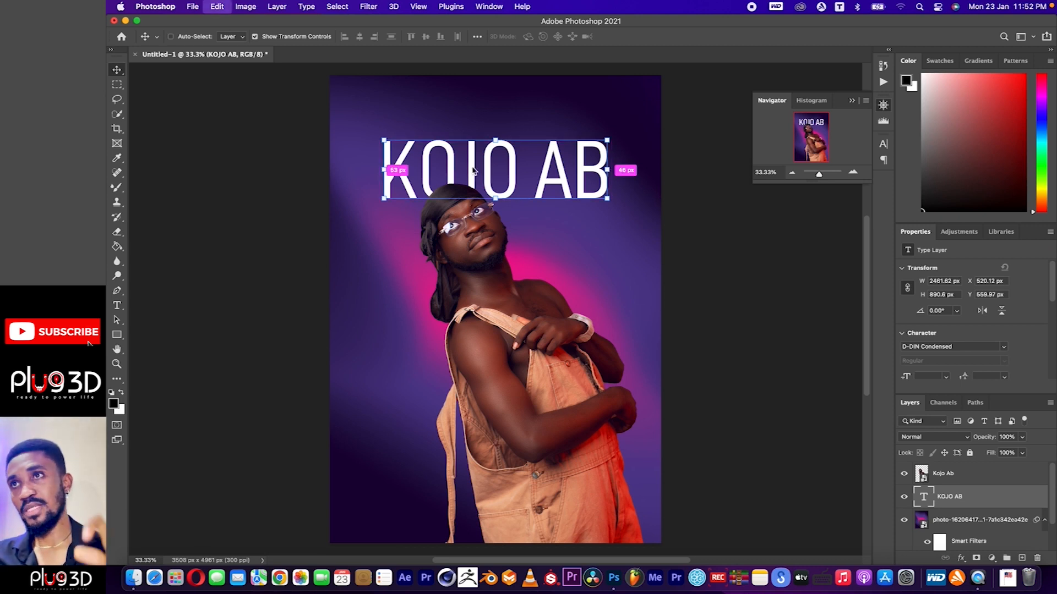
pyautogui.press('super+v')
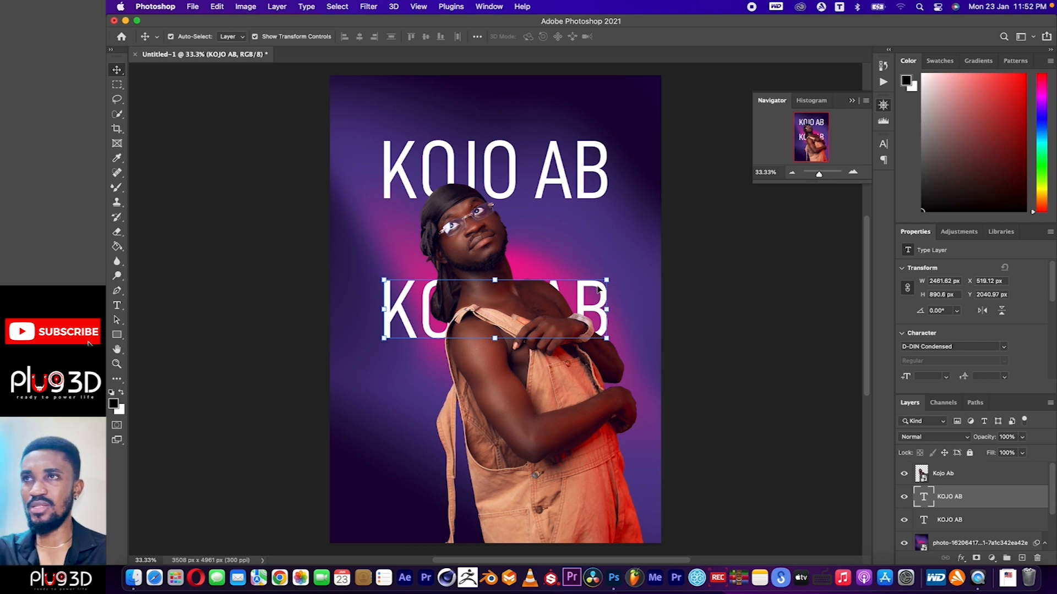
pyautogui.moveTo(599, 290)
pyautogui.mouseDown()
pyautogui.moveTo(599, 210)
pyautogui.moveTo(600, 290)
pyautogui.mouseUp()
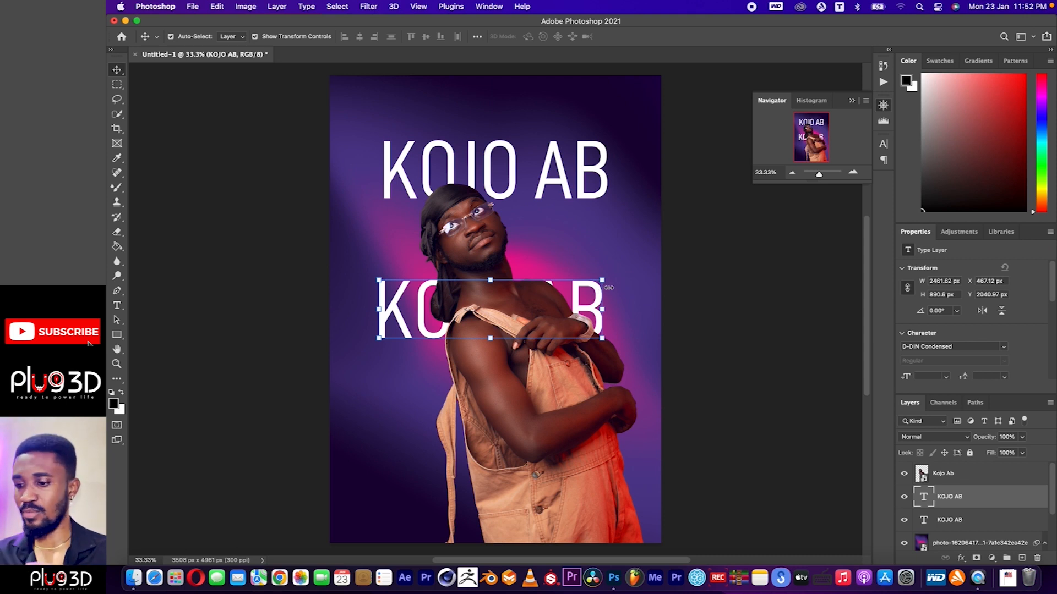
pyautogui.press('BackSpace')
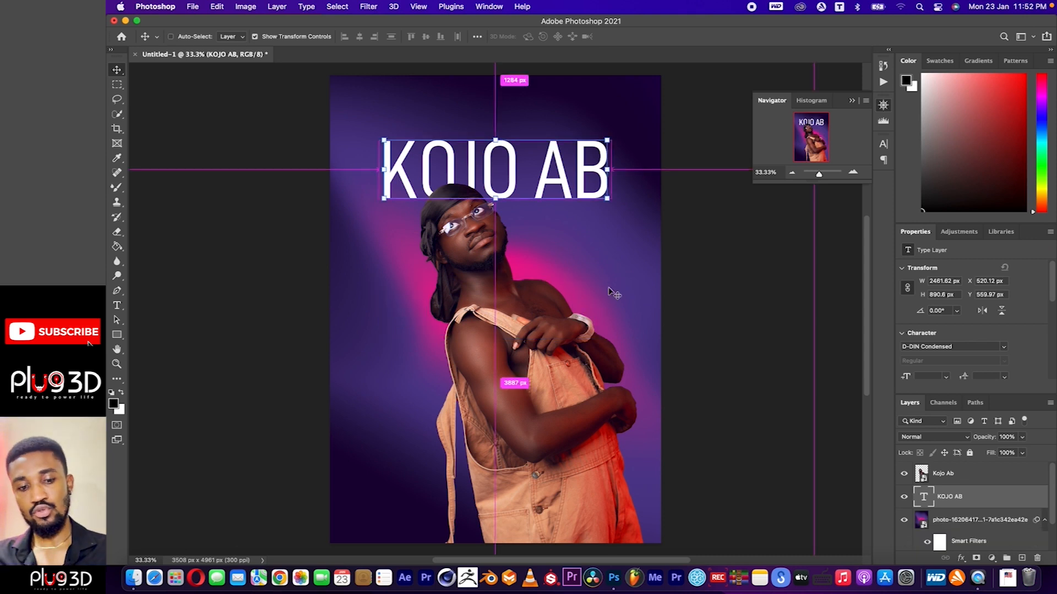
# Try a pasted copy of the headline behind the portrait's chest at about X 519, Y 2041 px, and delete the copy.
pyautogui.press('super+t')
pyautogui.press('super+c')
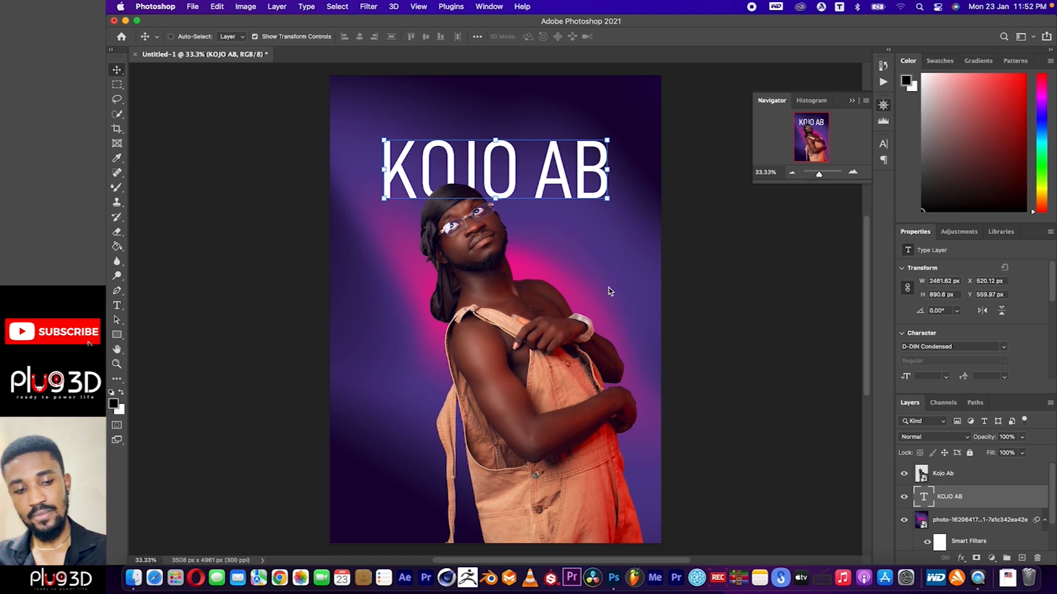
pyautogui.press('super+c')
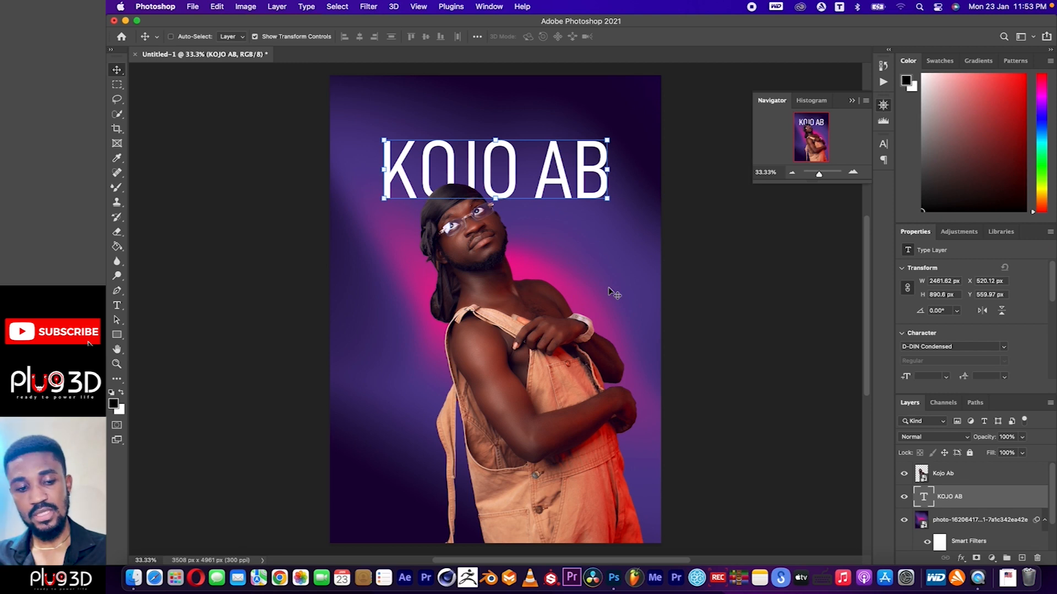
pyautogui.press('super+v')
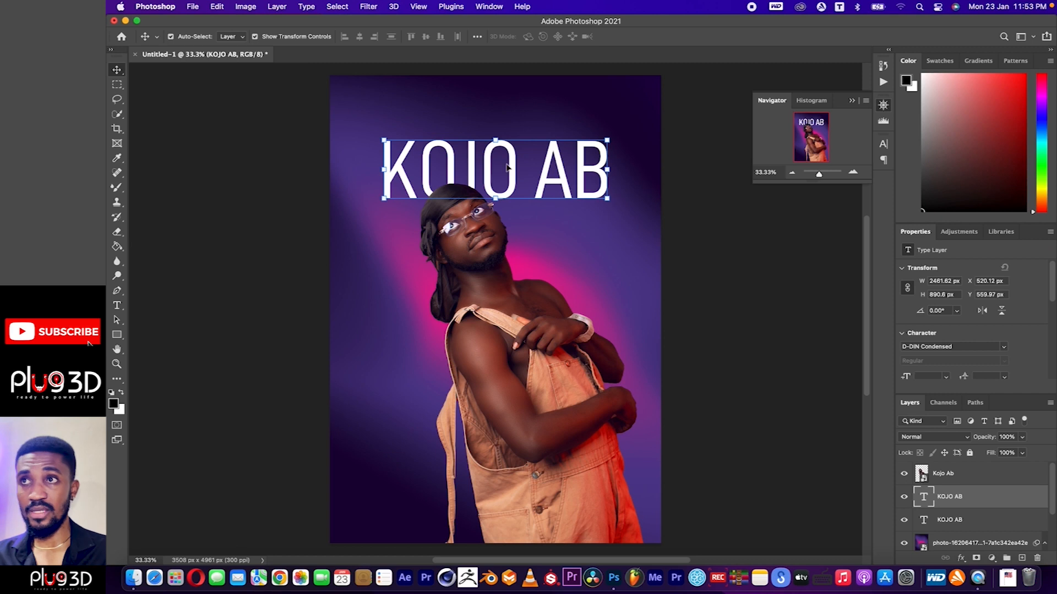
pyautogui.moveTo(509, 168)
pyautogui.mouseDown()
pyautogui.moveTo(511, 245)
pyautogui.moveTo(520, 186)
pyautogui.mouseUp()
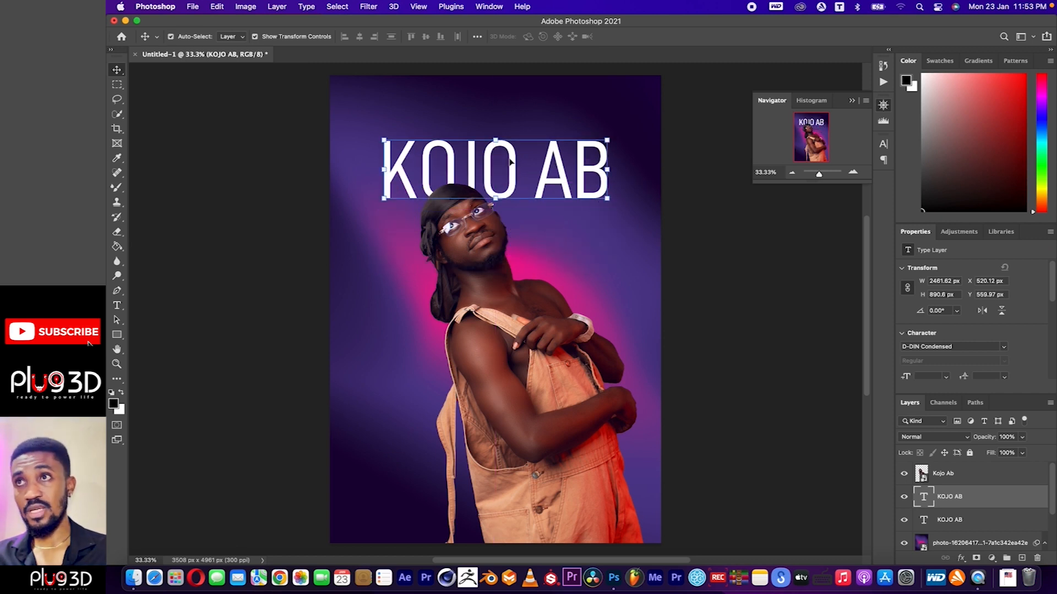
pyautogui.press('super+z')
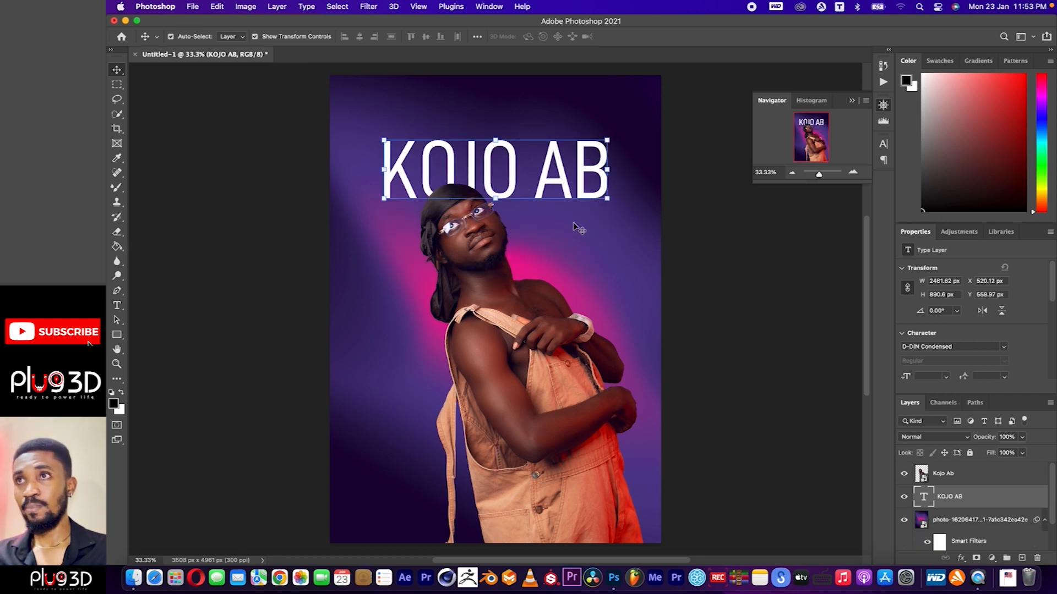
pyautogui.press('super+v')
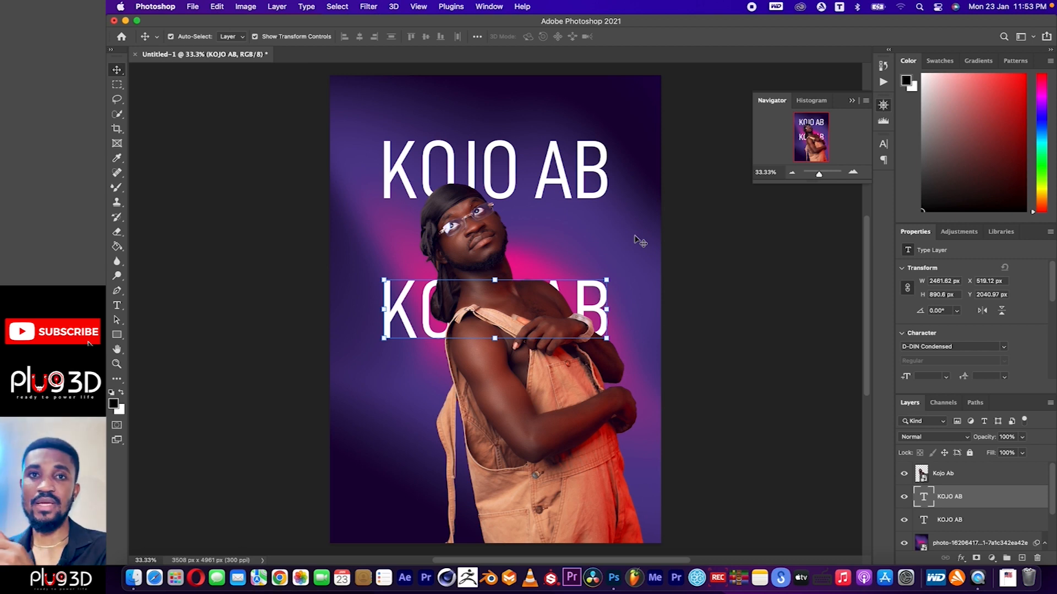
pyautogui.press('BackSpace')
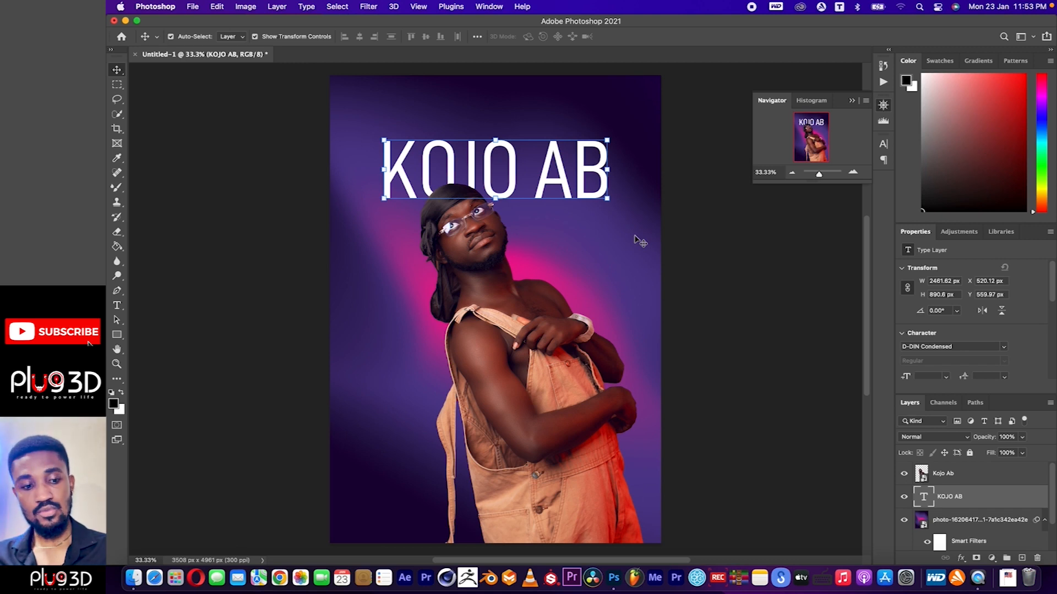
# Duplicate the headline layer in place and cut the copy's text down to the single letter J.
pyautogui.press('super')
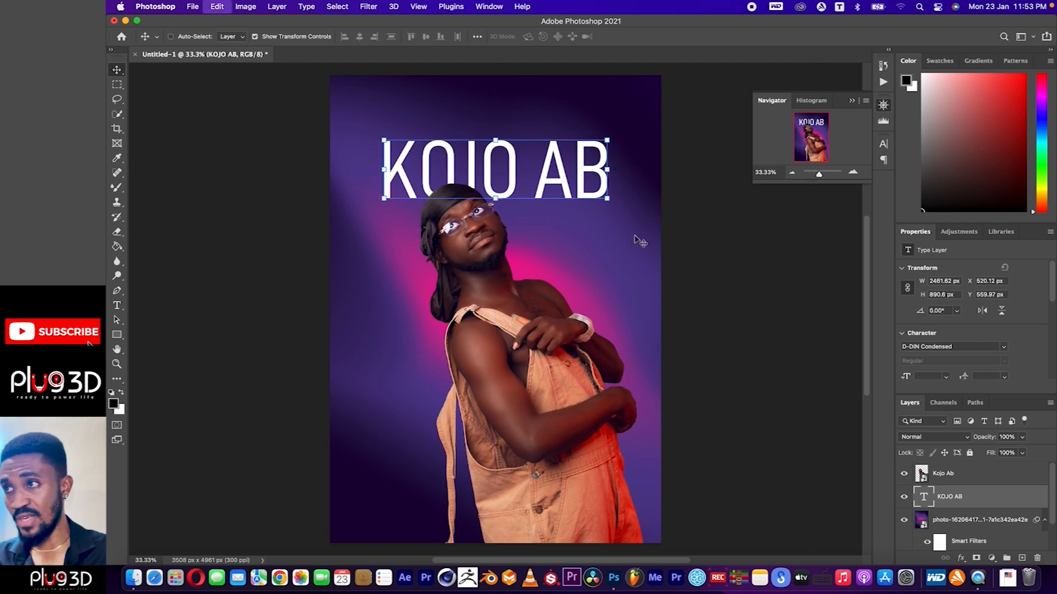
pyautogui.press('super+j')
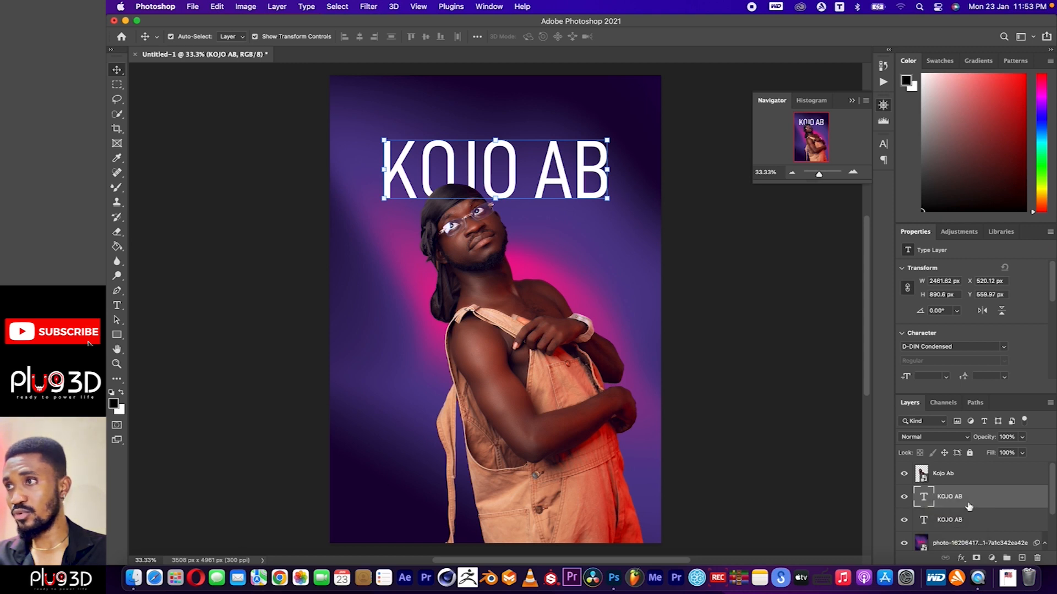
pyautogui.click(118, 305)
pyautogui.moveTo(487, 160); pyautogui.dragTo(613, 154)
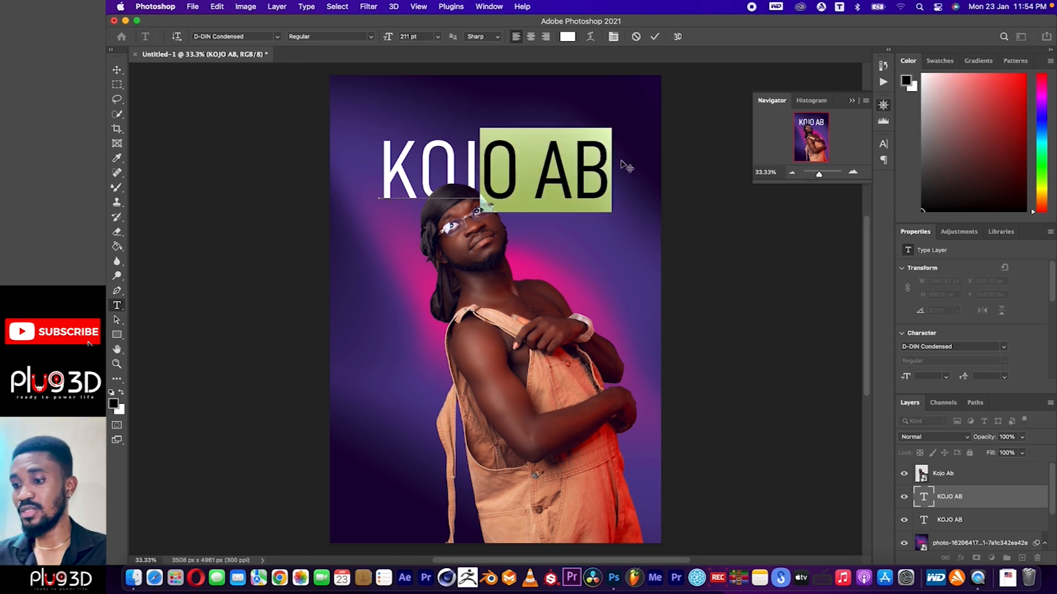
pyautogui.click(483, 170)
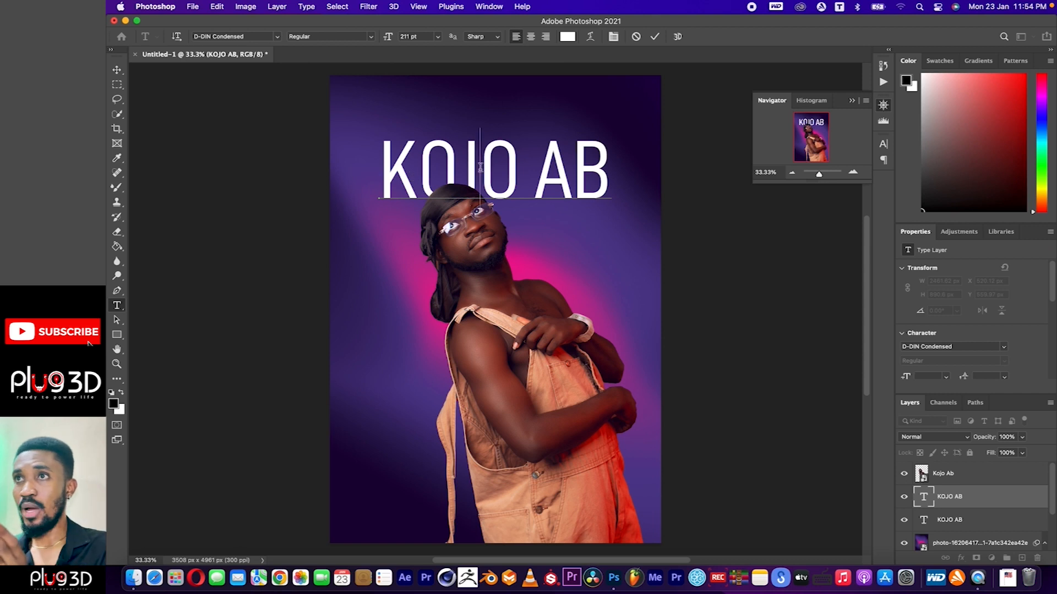
pyautogui.click(479, 168)
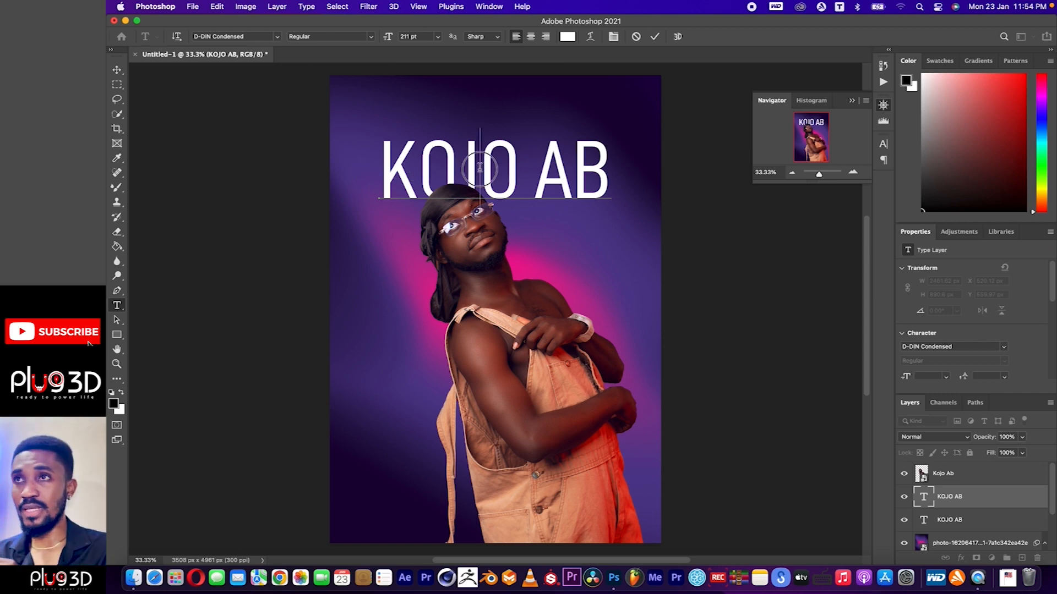
pyautogui.moveTo(479, 168); pyautogui.dragTo(623, 174)
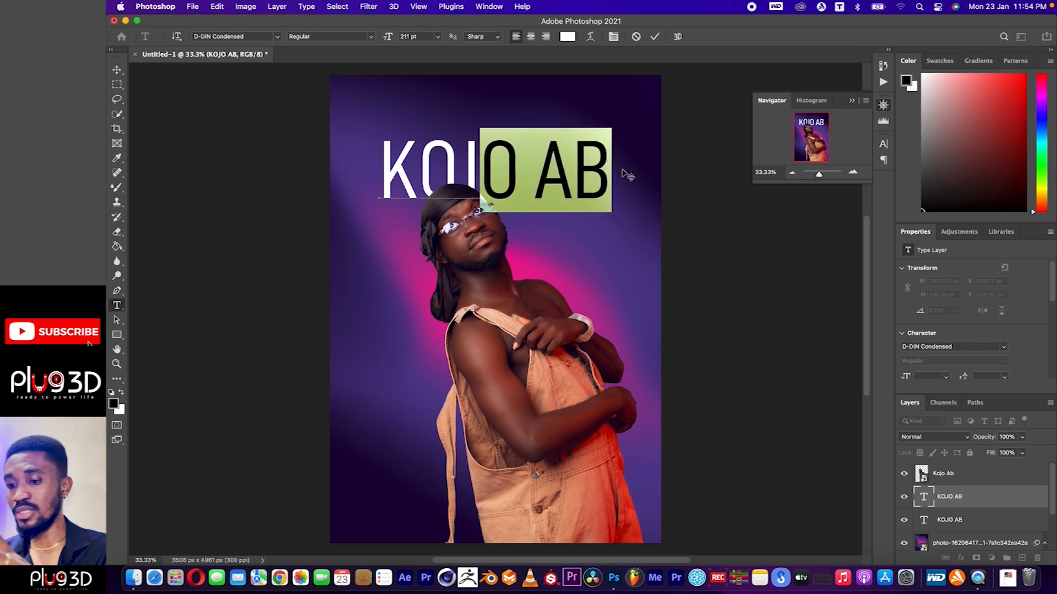
pyautogui.press('BackSpace')
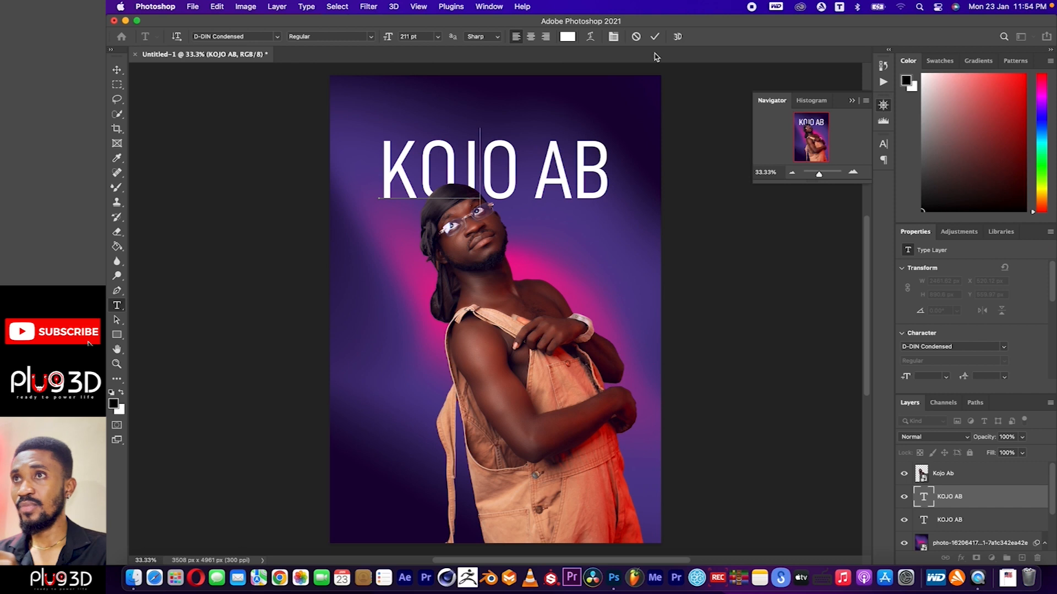
pyautogui.click(461, 165)
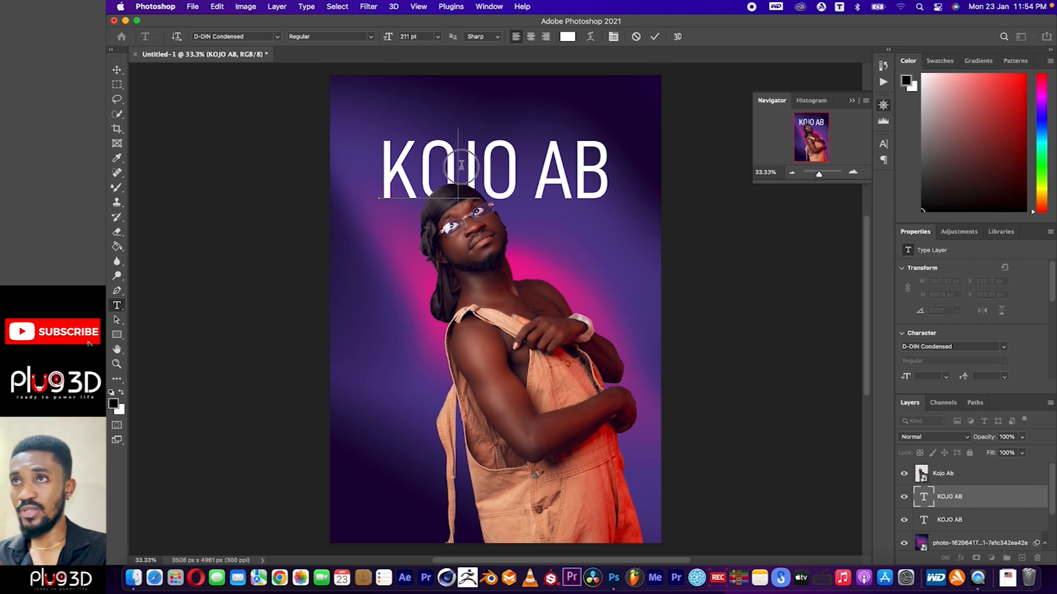
pyautogui.moveTo(461, 164); pyautogui.dragTo(366, 170)
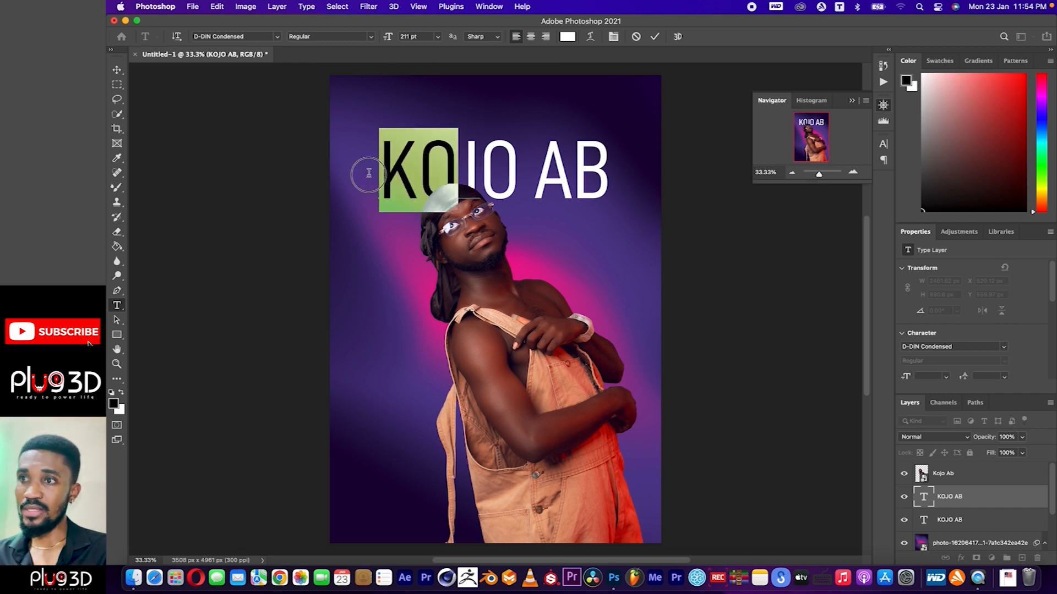
pyautogui.click(369, 172)
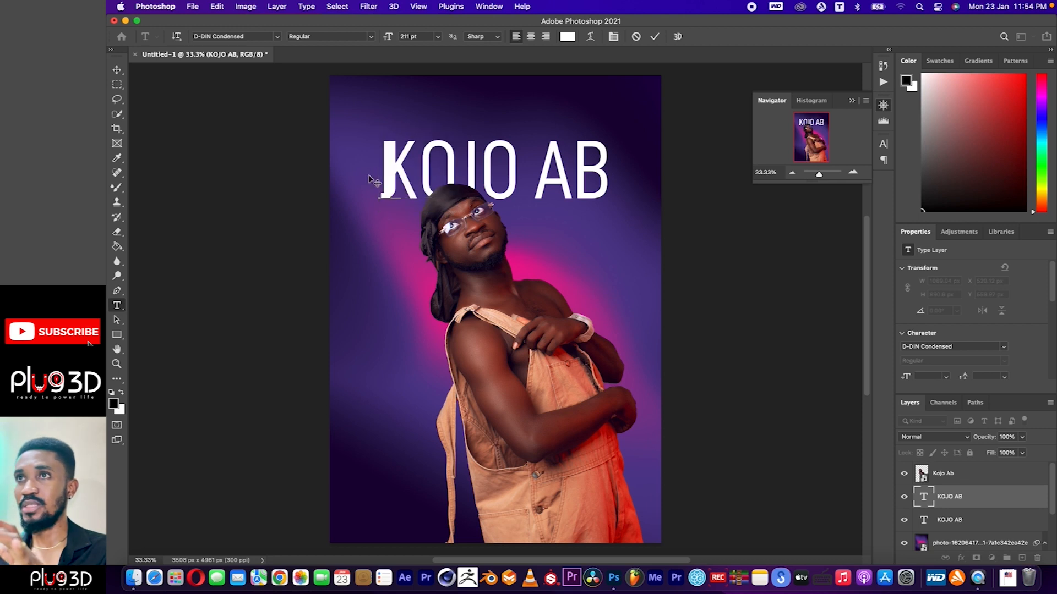
pyautogui.click(656, 37)
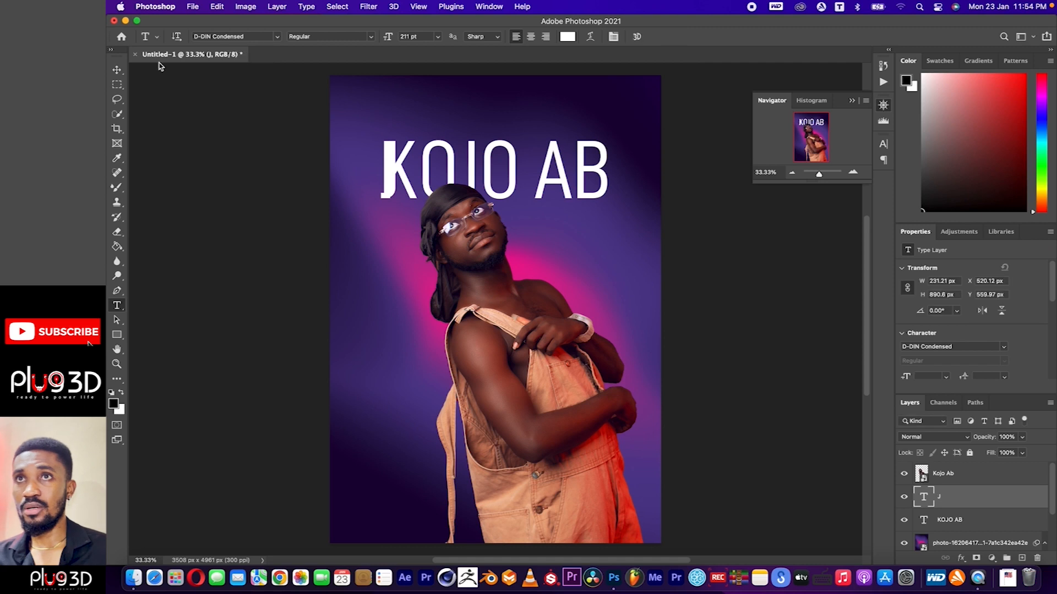
# Move the single J exactly over the J in the headline, at about X 1360, Y 560 px.
pyautogui.click(118, 71)
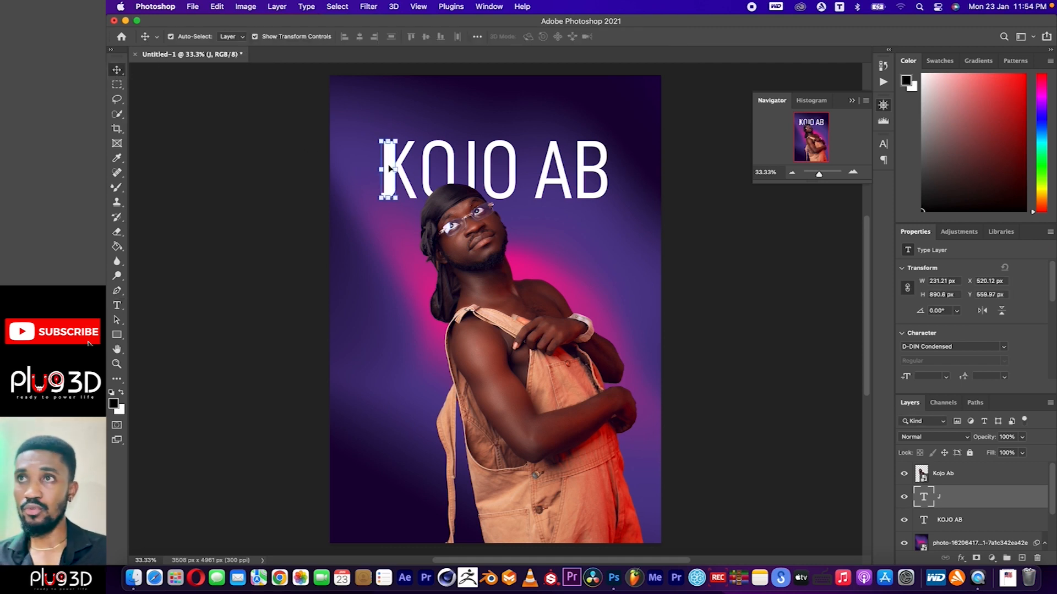
pyautogui.moveTo(389, 168); pyautogui.dragTo(469, 171)
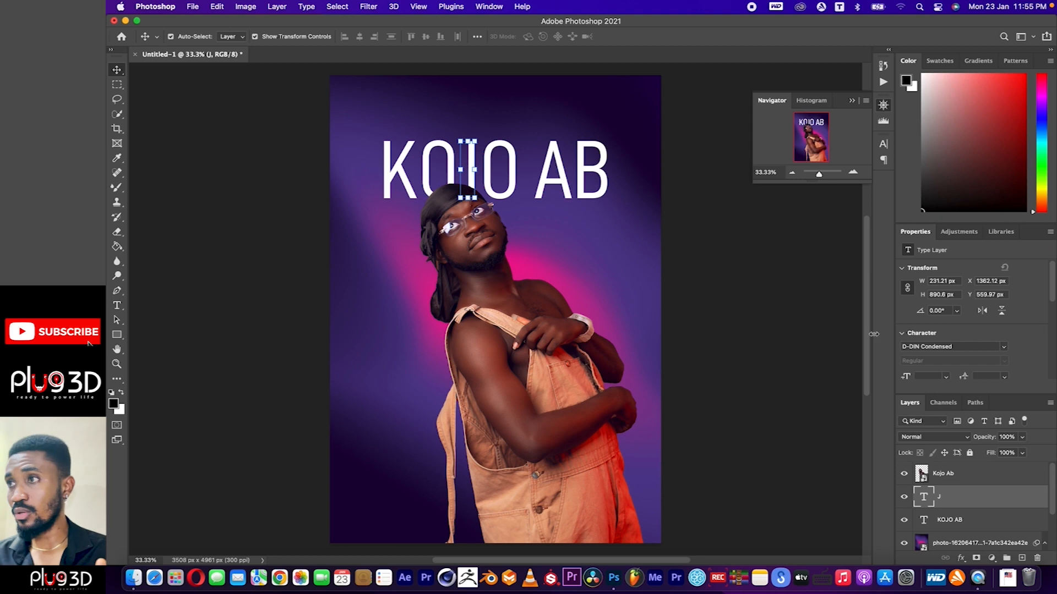
pyautogui.click(737, 366)
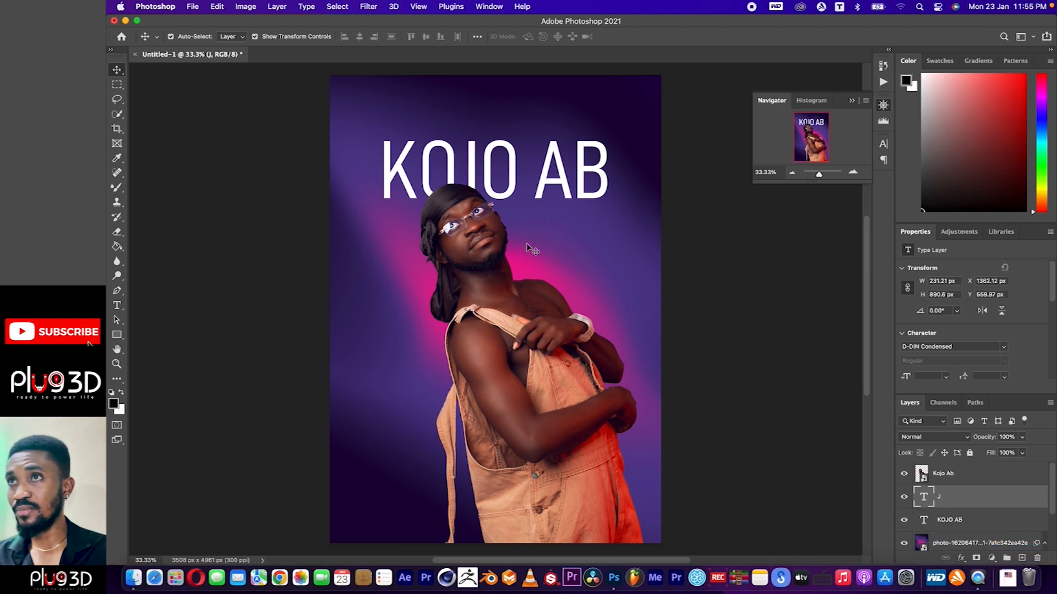
pyautogui.click(473, 168)
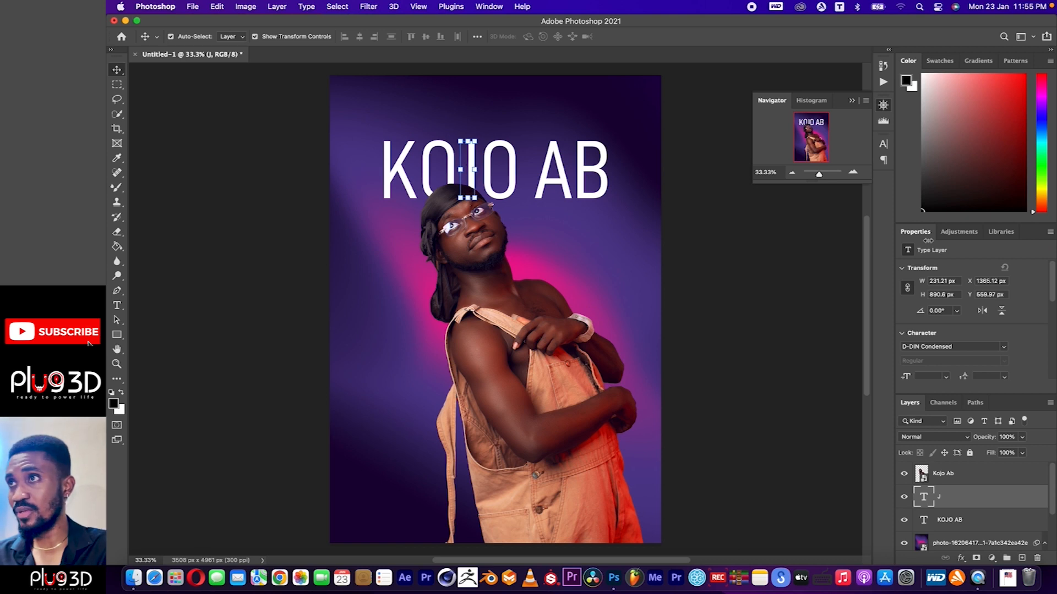
pyautogui.click(853, 173)
pyautogui.click(854, 173)
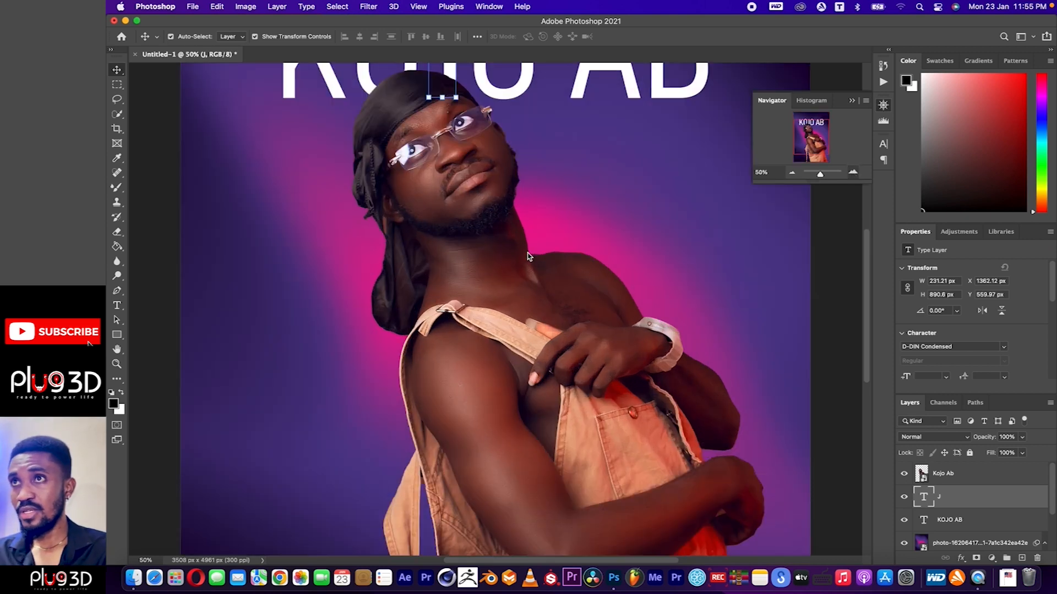
pyautogui.scroll(5, 527, 255)
pyautogui.scroll(3, 528, 258)
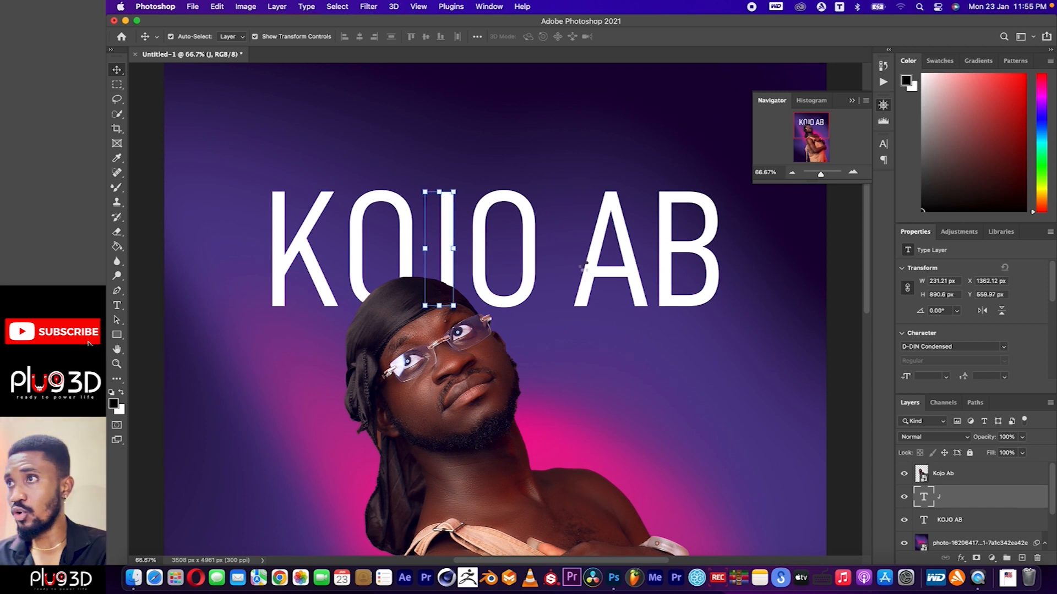
pyautogui.click(792, 173)
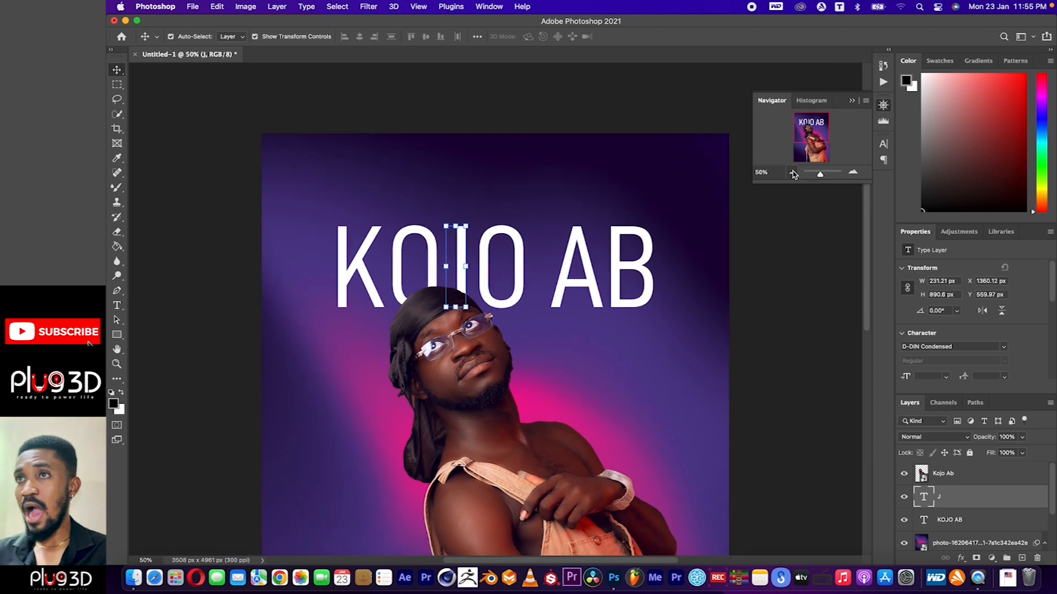
pyautogui.click(793, 173)
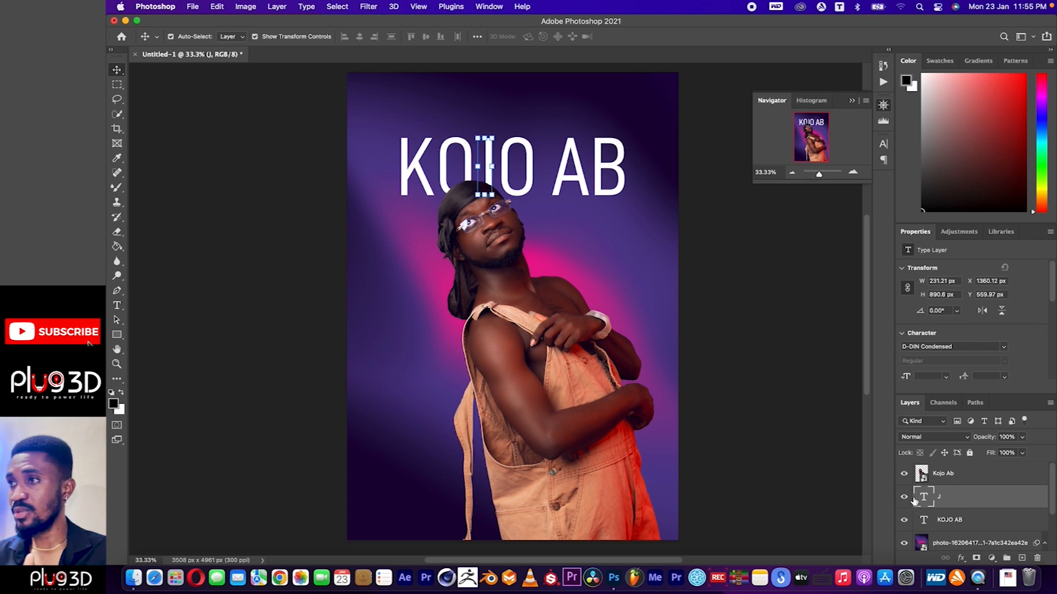
# Reorder the J layer above the portrait layer and shift the J and headline together slightly down, with the J at about Y 584 px.
pyautogui.click(949, 500)
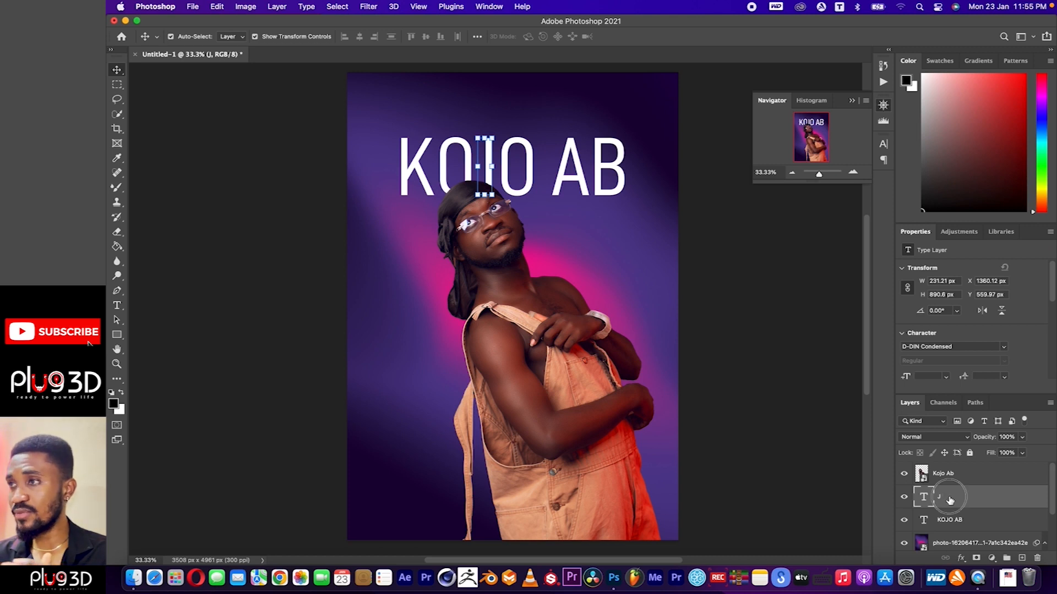
pyautogui.moveTo(949, 500); pyautogui.dragTo(950, 468)
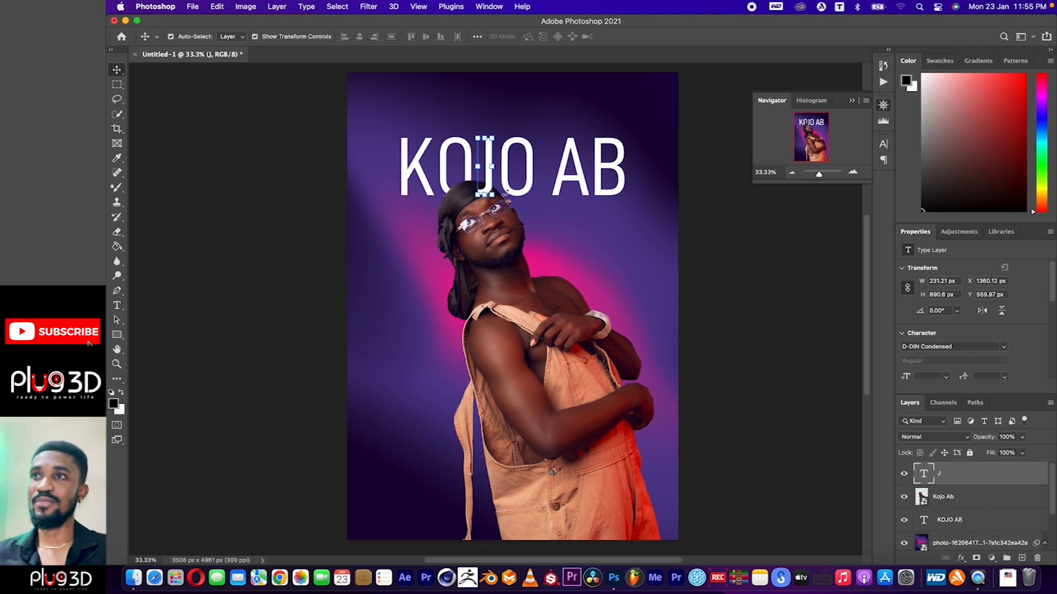
pyautogui.keyDown('shift'); pyautogui.click(531, 165); pyautogui.keyUp('shift')
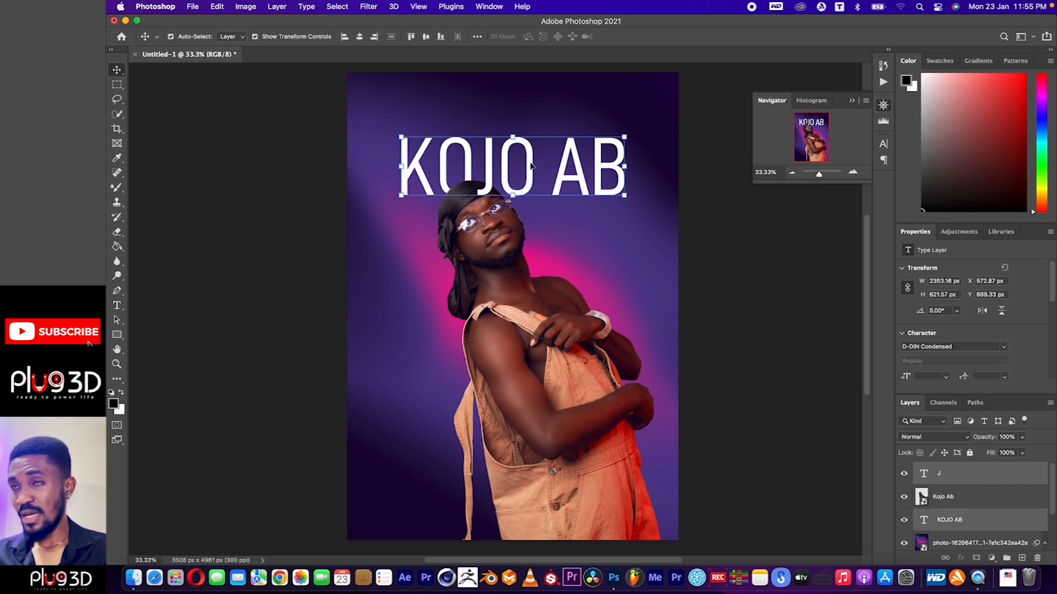
pyautogui.moveTo(531, 165); pyautogui.dragTo(531, 169)
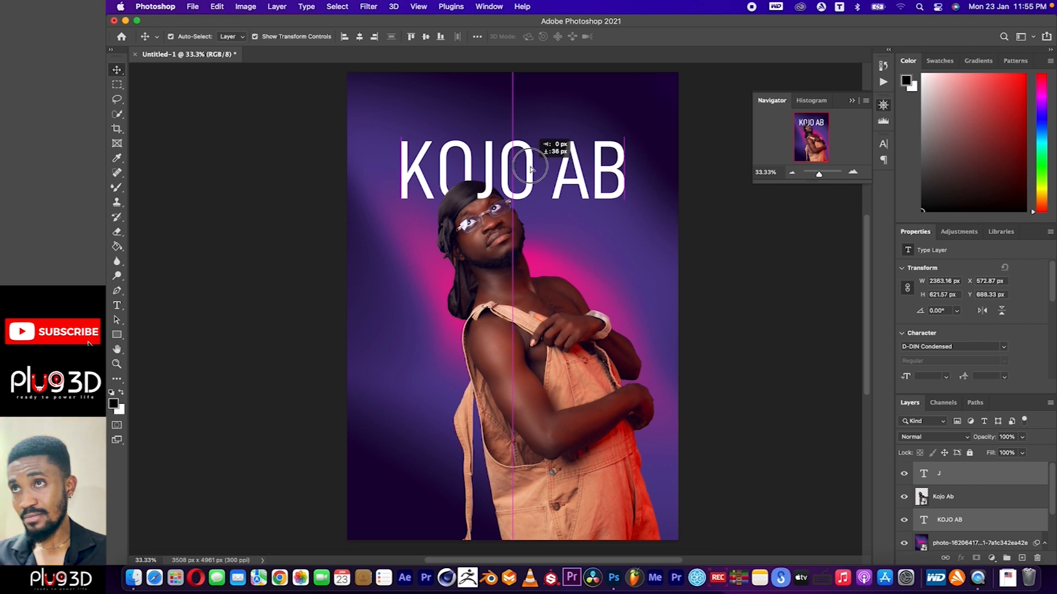
pyautogui.moveTo(531, 167); pyautogui.dragTo(531, 169)
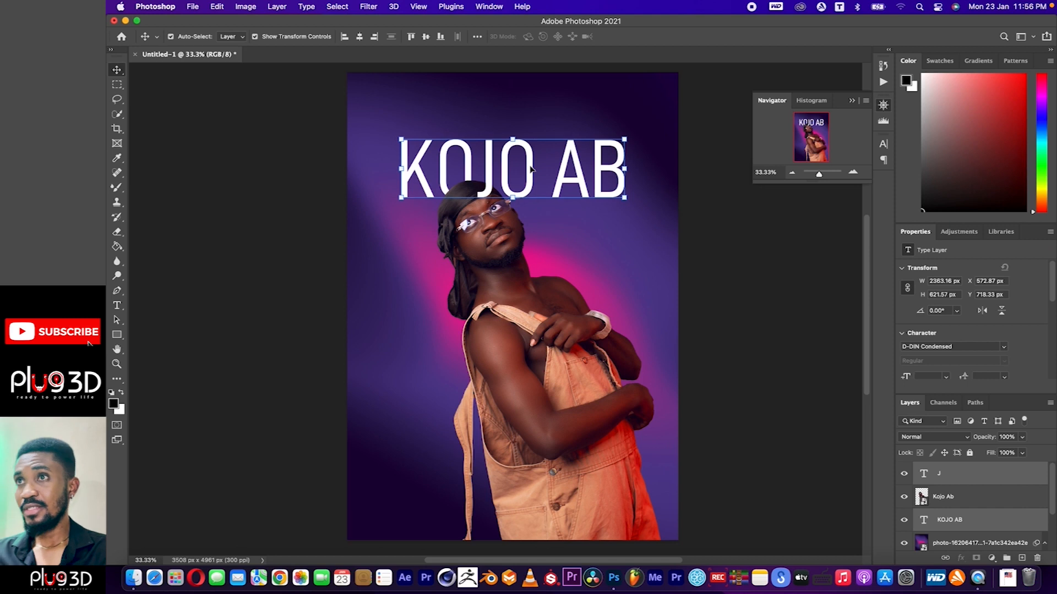
pyautogui.click(714, 214)
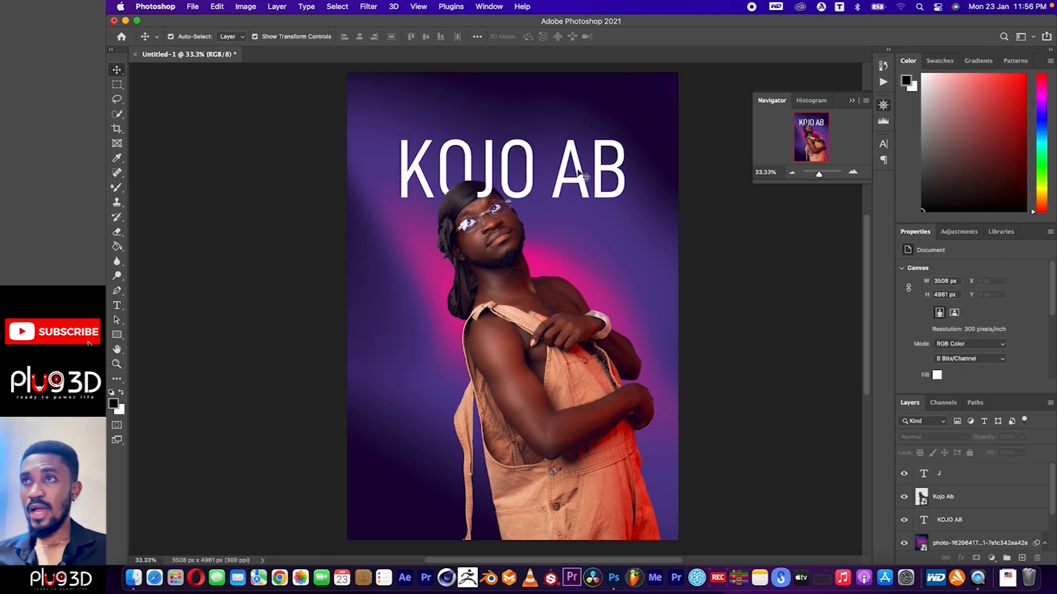
# Add an Outer Glow to the single J layer and raise the glow's opacity to 100%.
pyautogui.click(483, 171)
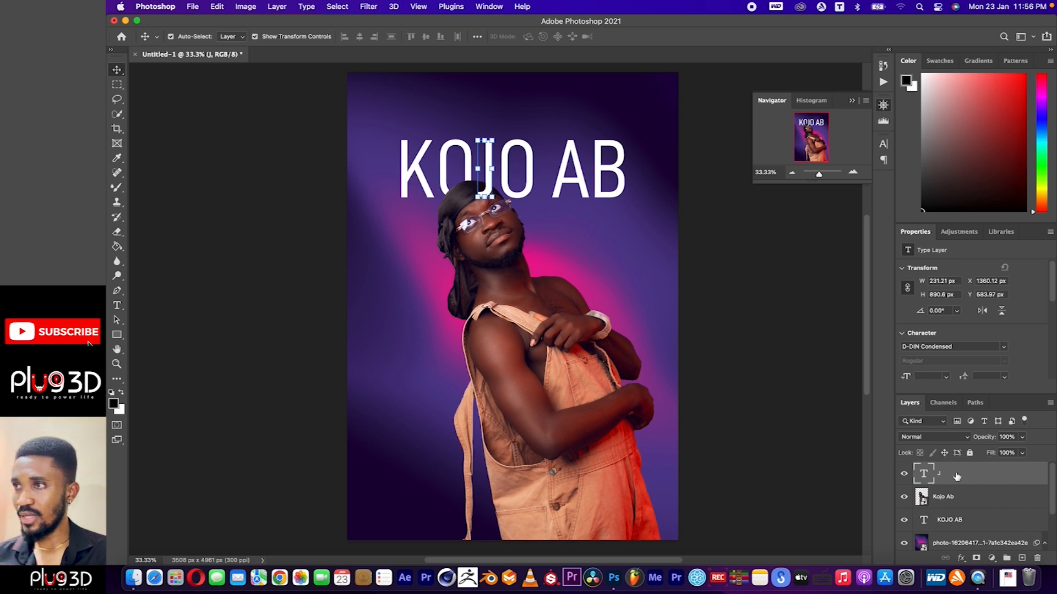
pyautogui.click(961, 558)
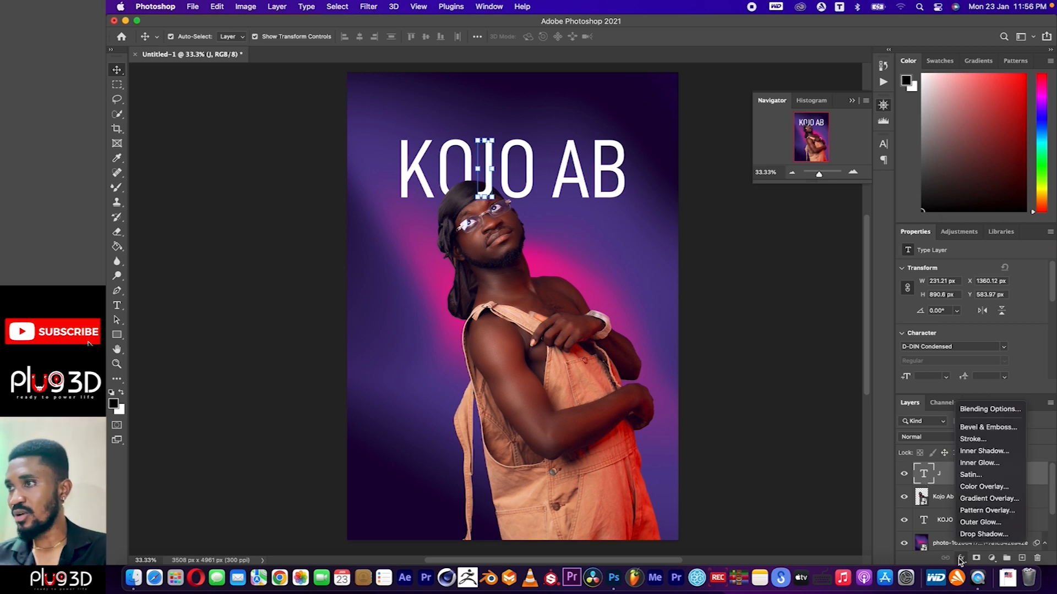
pyautogui.click(993, 524)
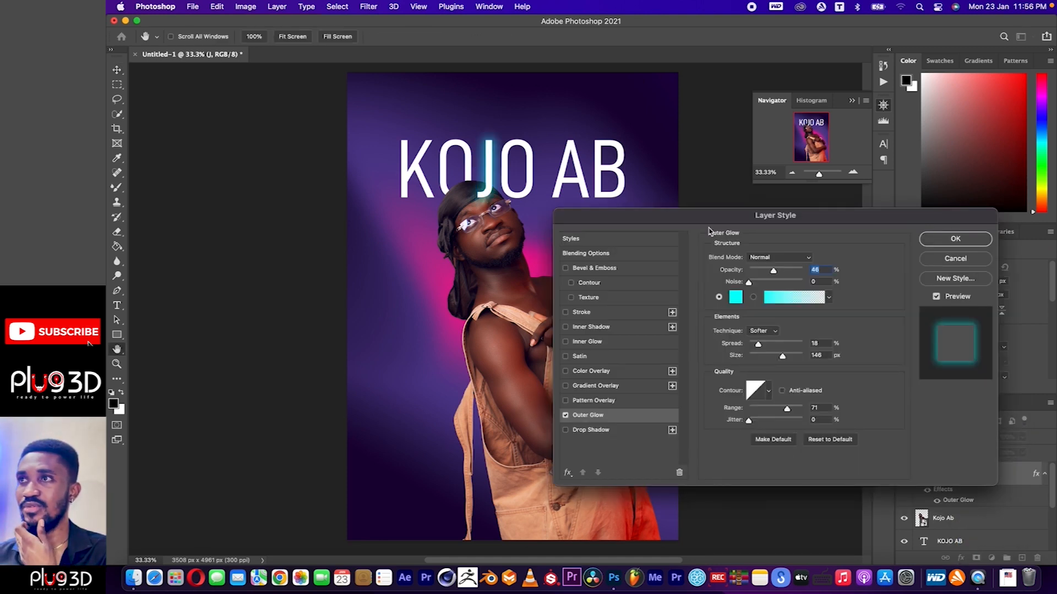
pyautogui.moveTo(704, 214)
pyautogui.mouseDown()
pyautogui.moveTo(734, 193)
pyautogui.moveTo(718, 201)
pyautogui.mouseUp()
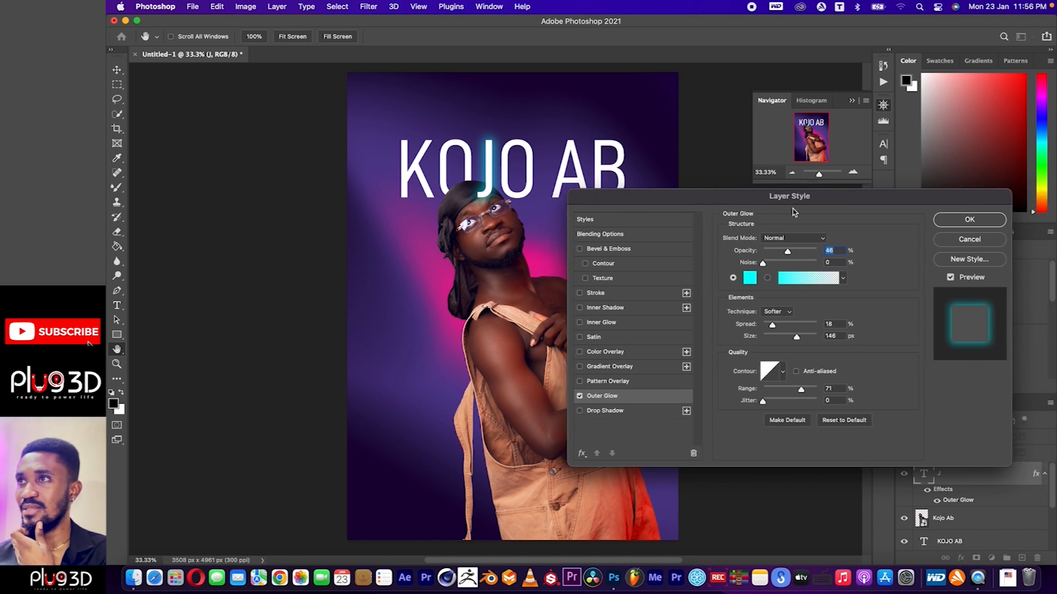
pyautogui.moveTo(795, 199); pyautogui.dragTo(891, 199)
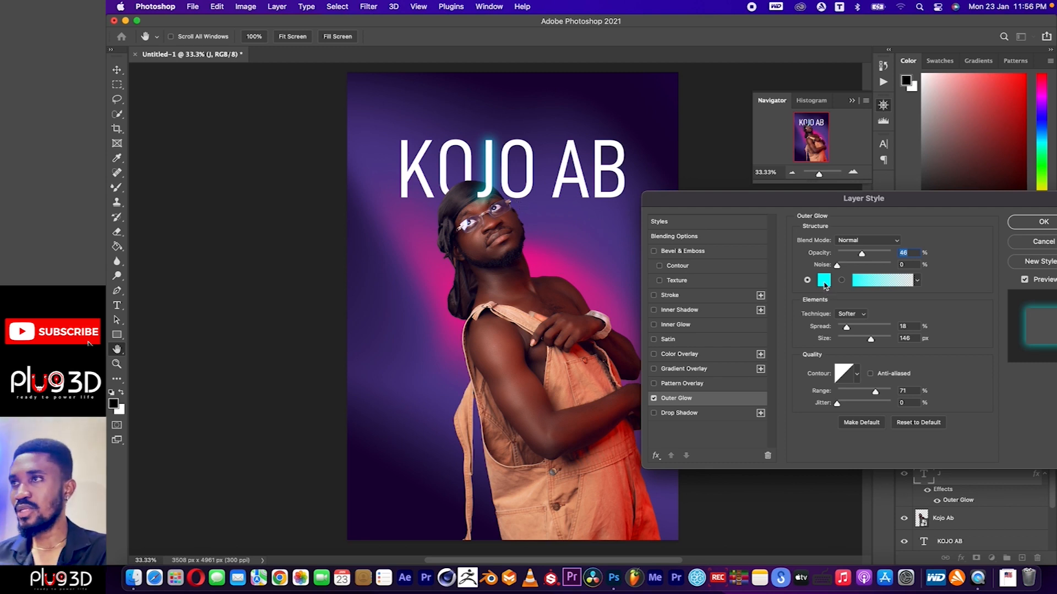
pyautogui.click(823, 281)
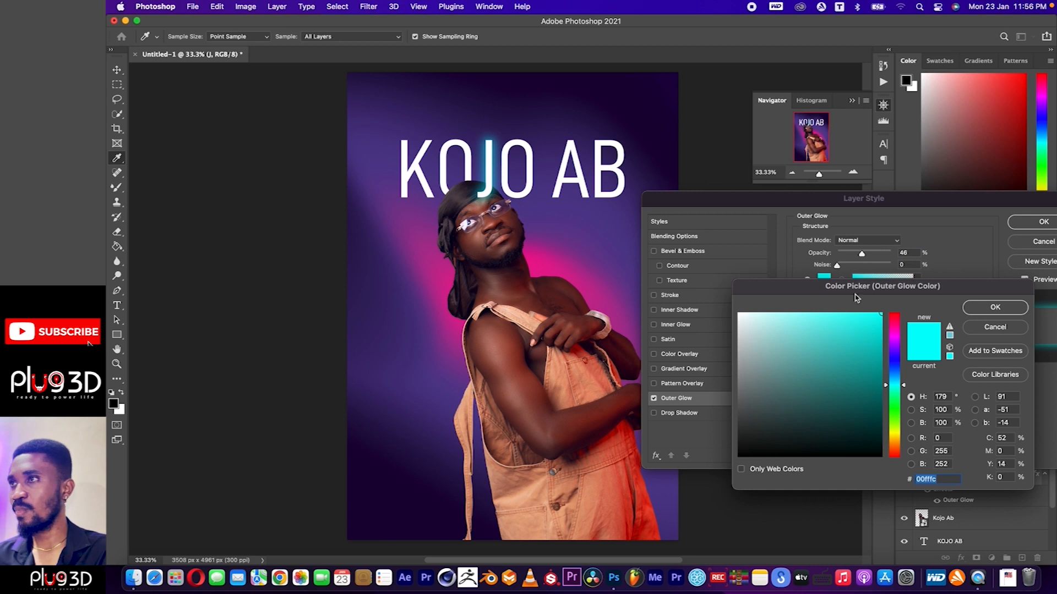
pyautogui.click(990, 327)
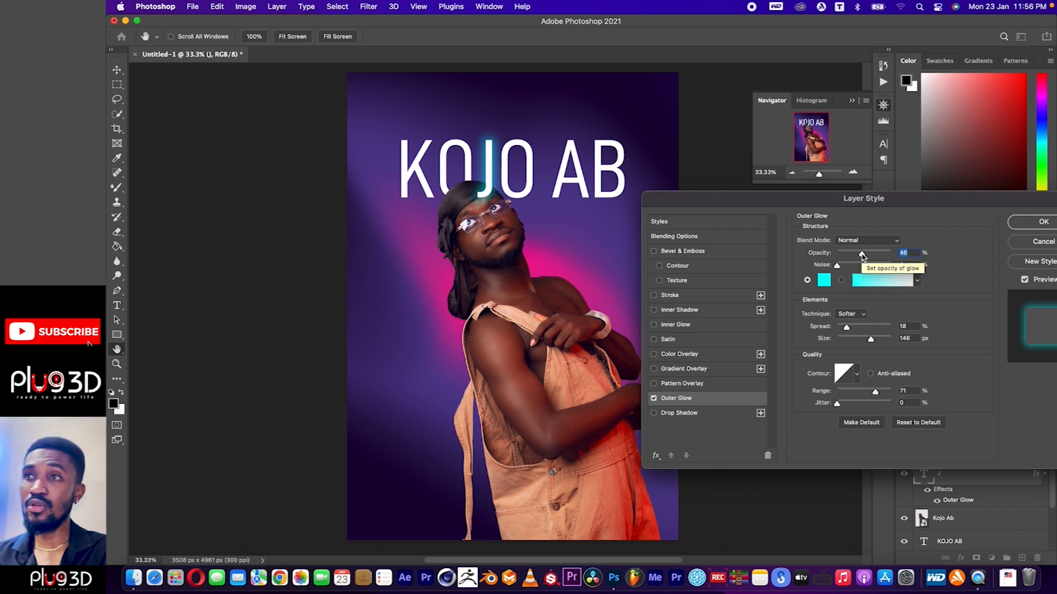
pyautogui.moveTo(862, 255); pyautogui.dragTo(891, 259)
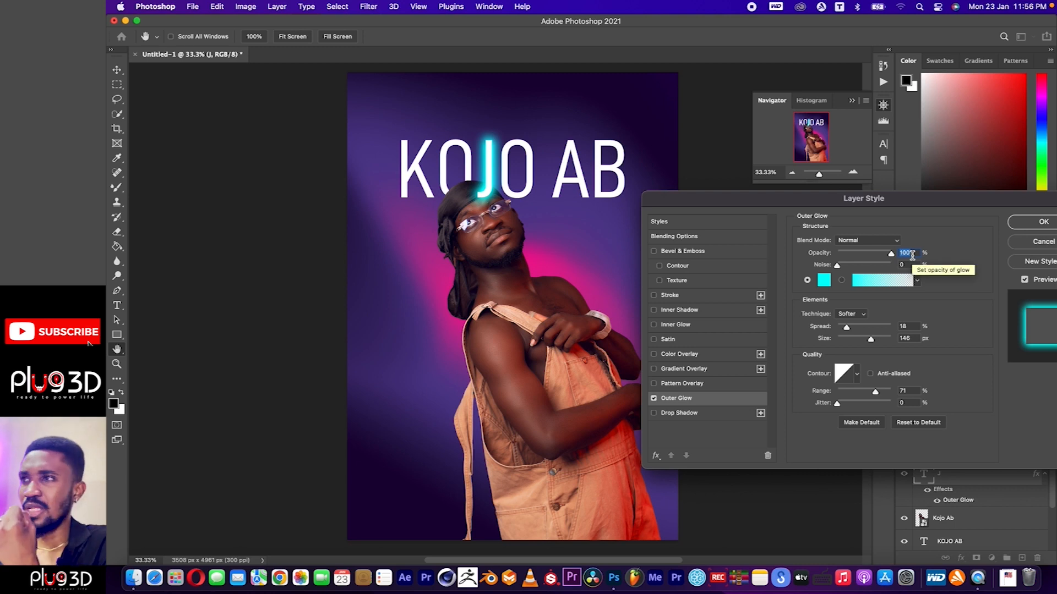
# Try the Lighten blend mode on the J's outer glow and return it to Normal.
pyautogui.click(891, 243)
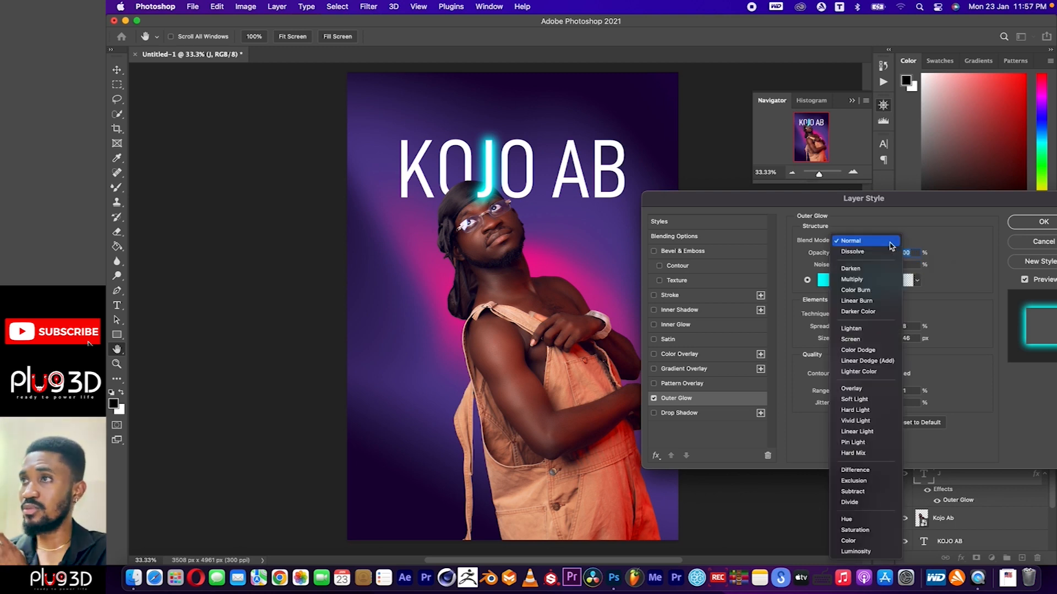
pyautogui.click(872, 337)
pyautogui.click(879, 238)
pyautogui.click(879, 231)
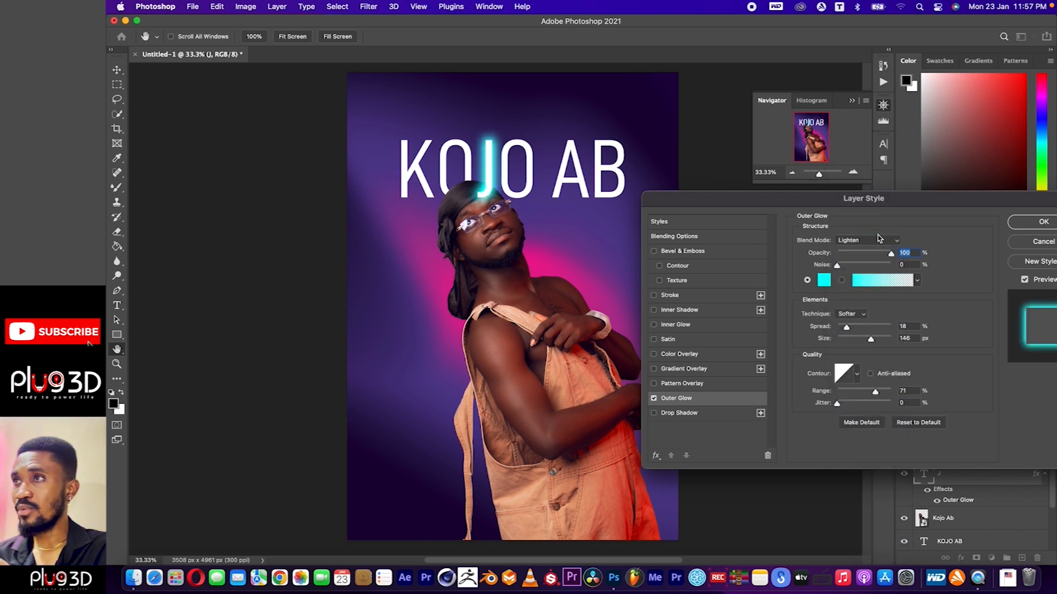
pyautogui.click(879, 239)
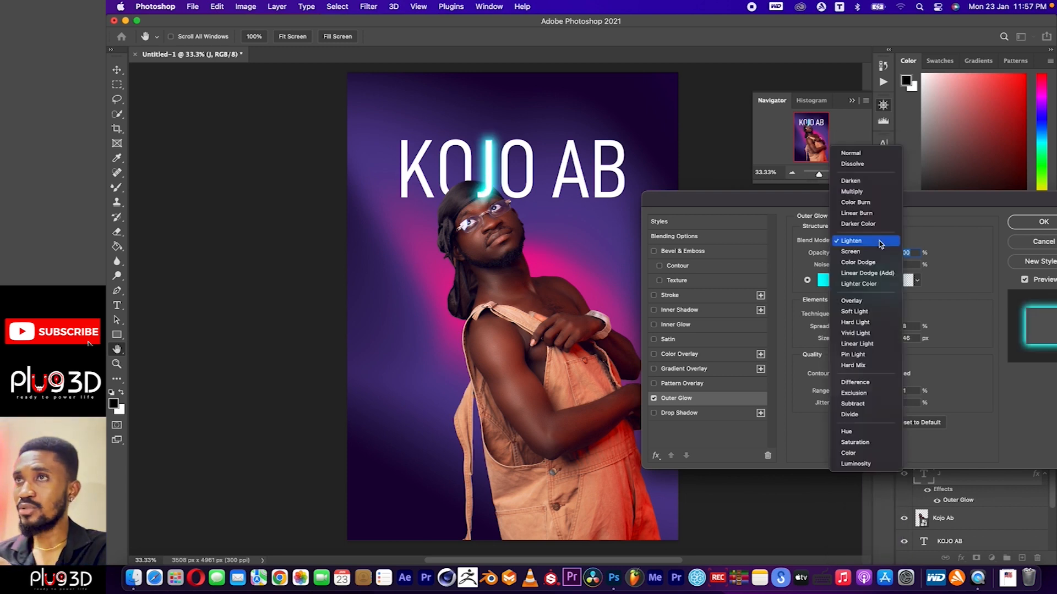
pyautogui.click(865, 154)
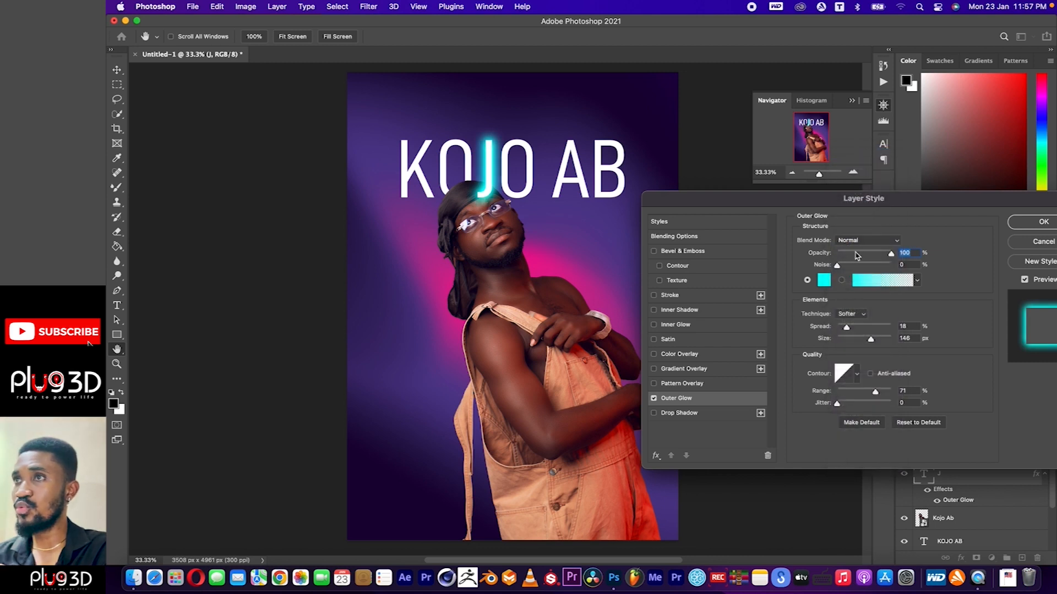
# Set the blend mode of the J's outer glow to Screen.
pyautogui.click(885, 242)
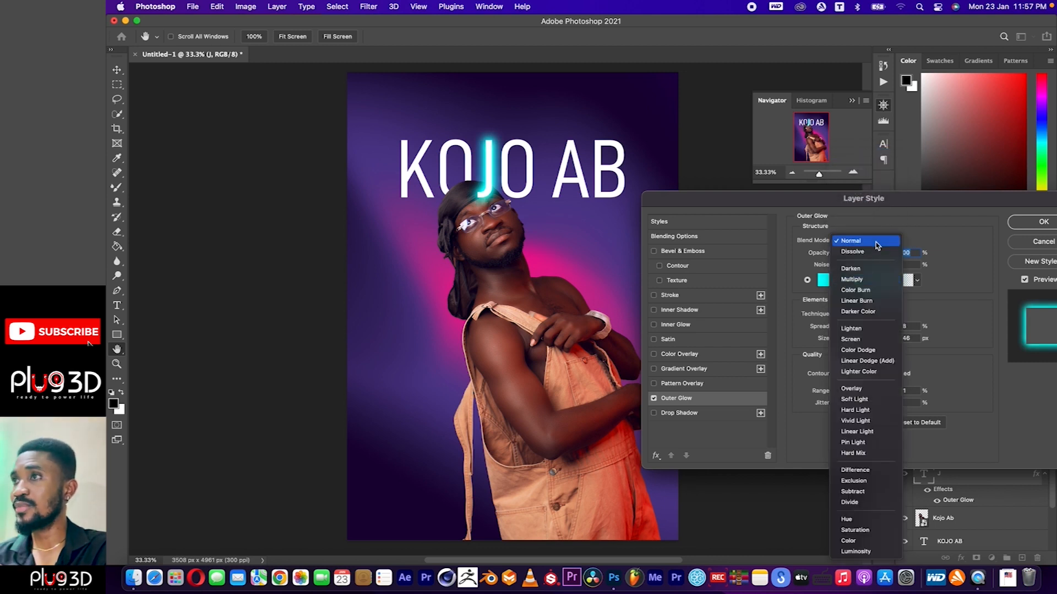
pyautogui.click(879, 242)
pyautogui.click(878, 243)
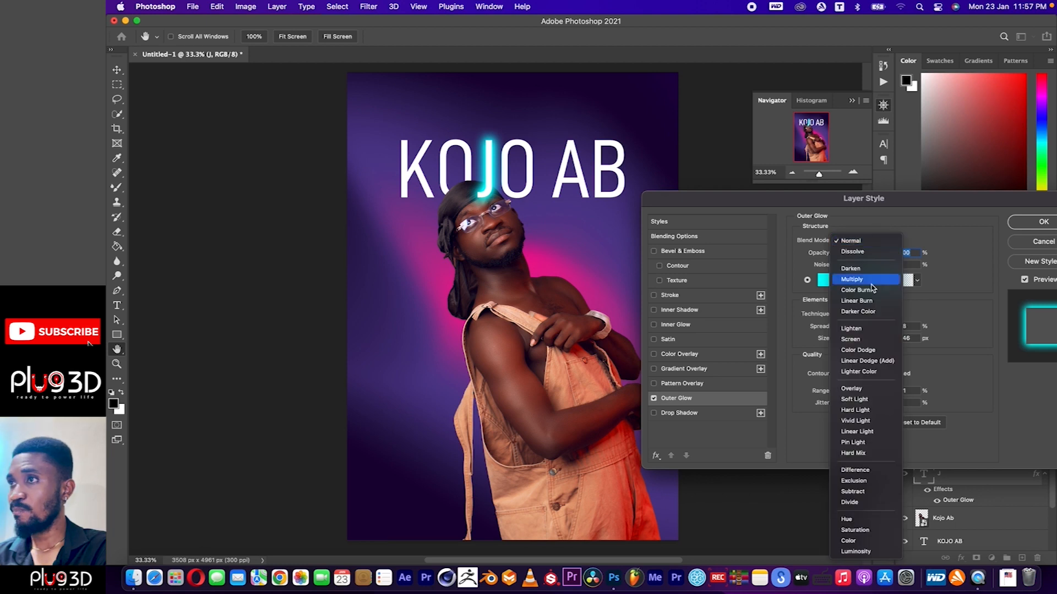
pyautogui.click(865, 339)
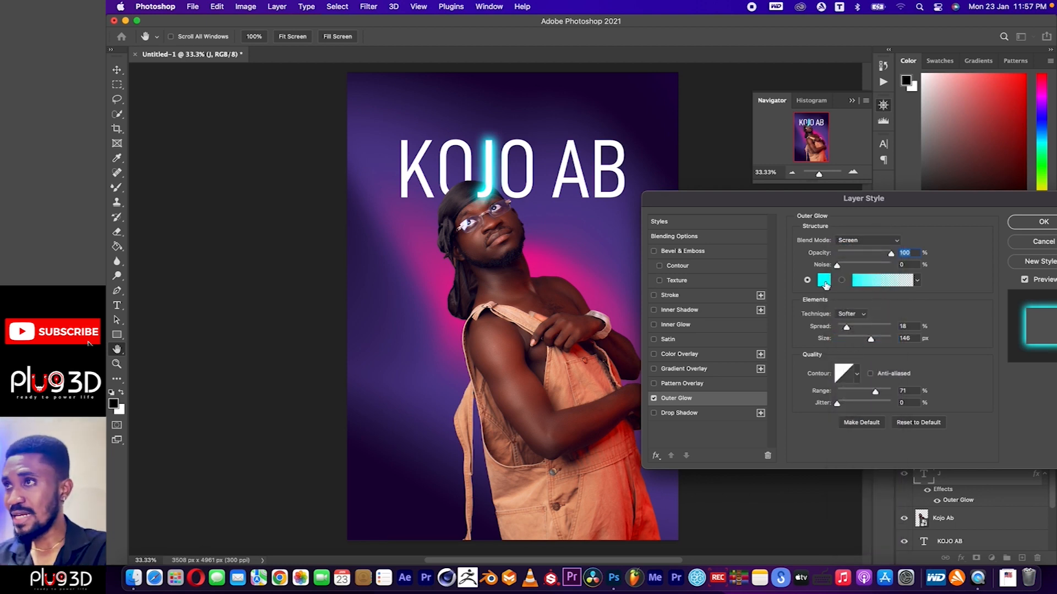
# Try magenta ff00d8, green 00ff6c and blue 0012ff as the J's outer glow colour.
pyautogui.click(824, 281)
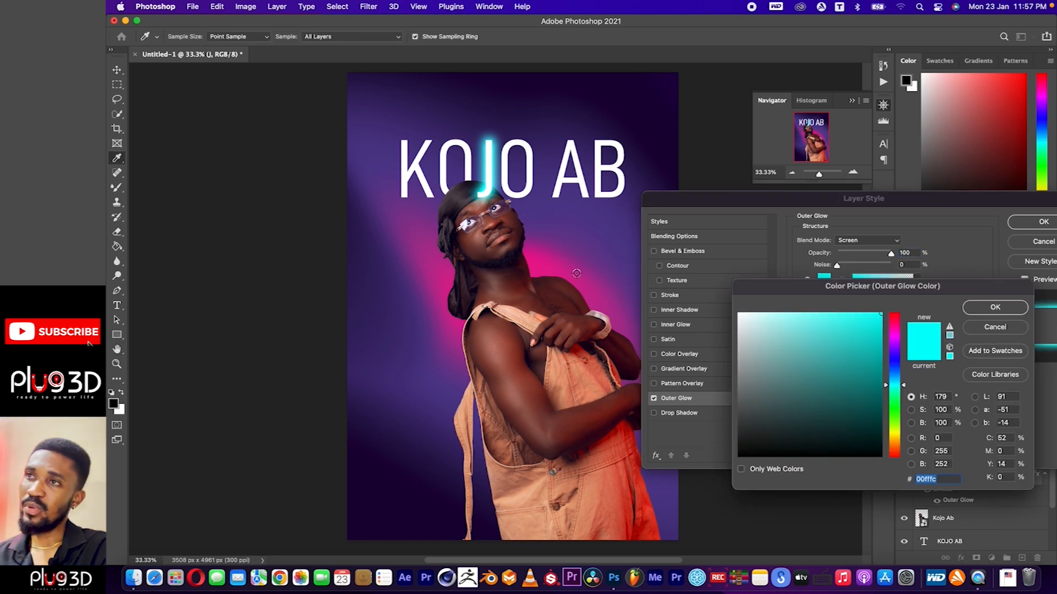
pyautogui.click(887, 345)
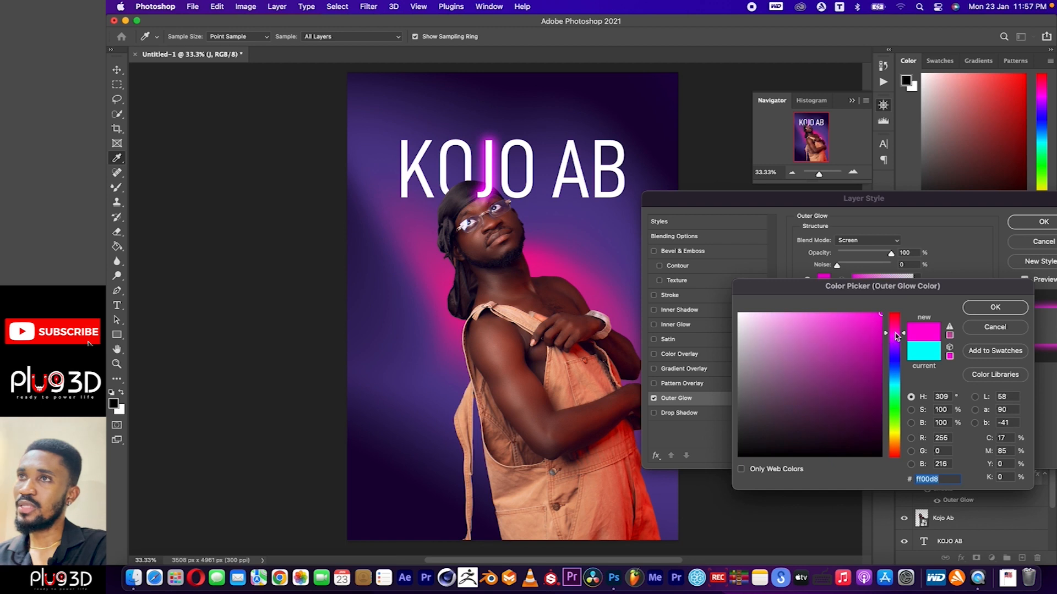
pyautogui.click(888, 355)
pyautogui.click(888, 395)
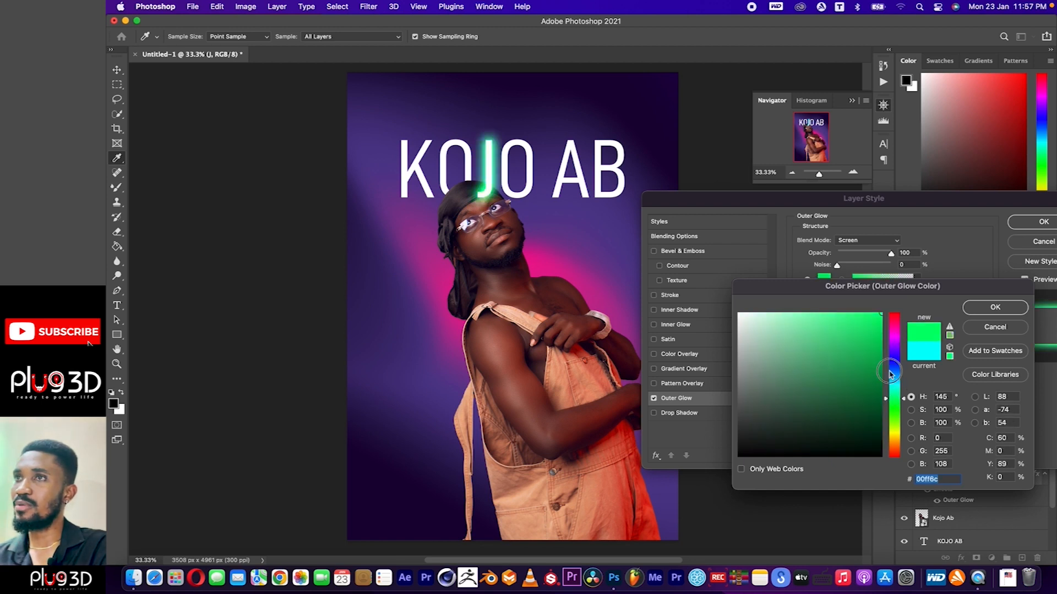
pyautogui.click(892, 363)
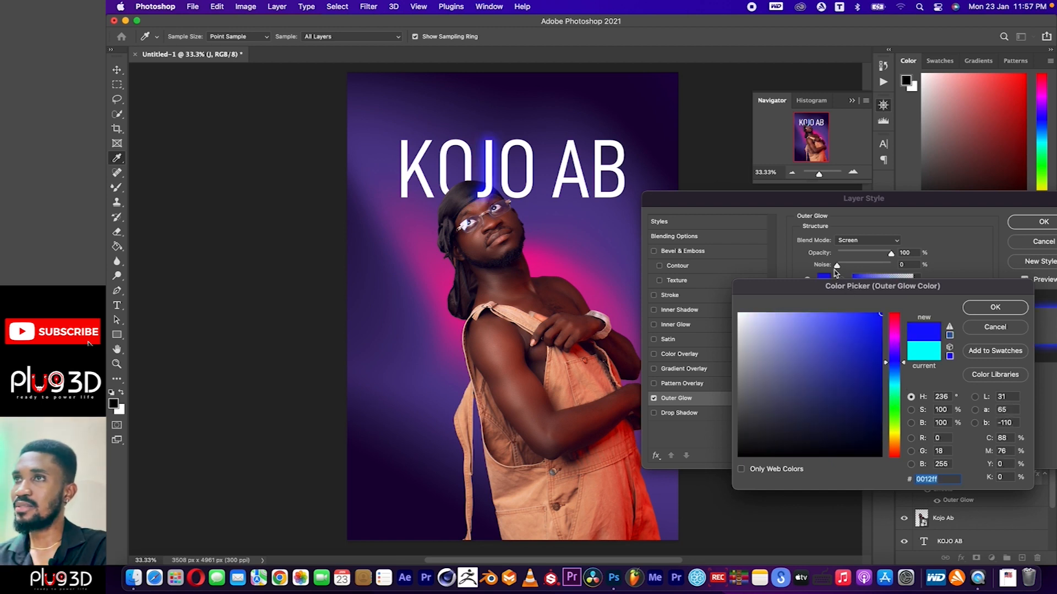
# Try glow colours sampled from the dark purple, pink and violet background areas and from the portrait's arm.
pyautogui.click(629, 92)
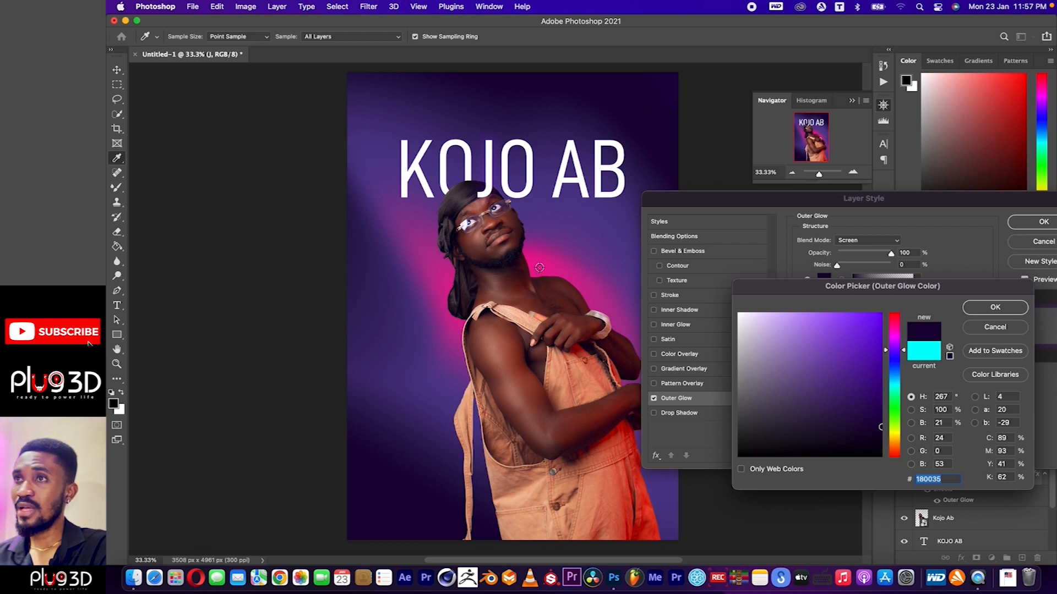
pyautogui.click(539, 270)
pyautogui.click(562, 226)
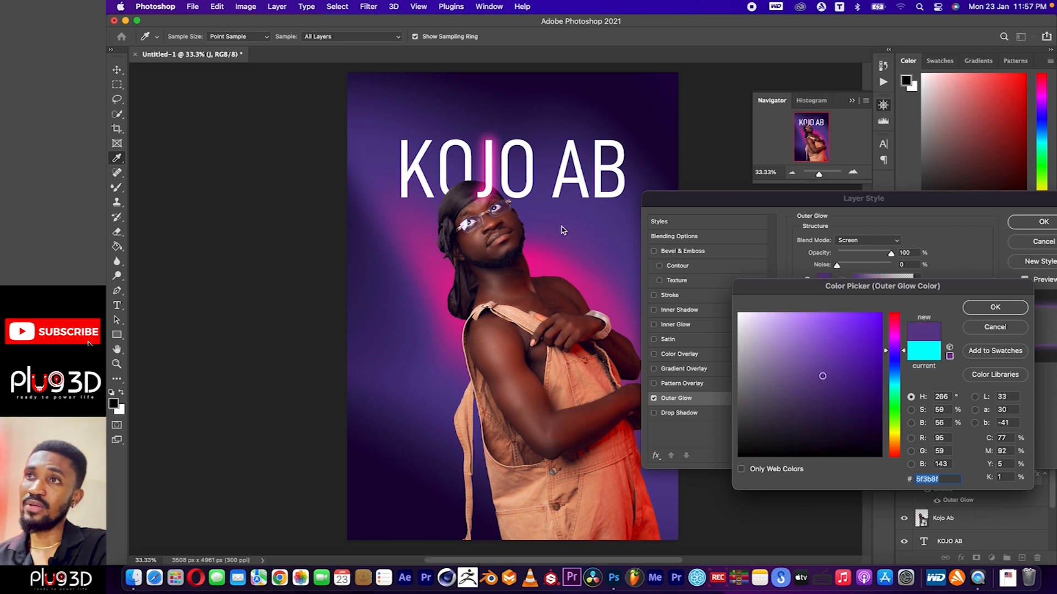
pyautogui.click(612, 308)
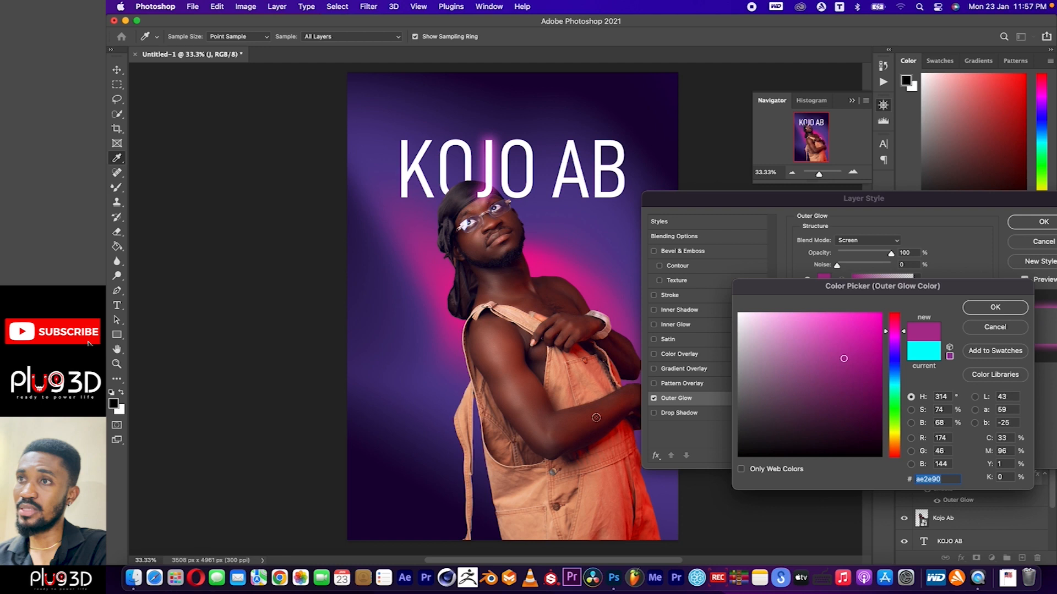
pyautogui.click(575, 375)
pyautogui.click(570, 390)
# Try orange and red tones sampled from the lower overalls, plus the background pink e81790, as the glow colour.
pyautogui.click(622, 477)
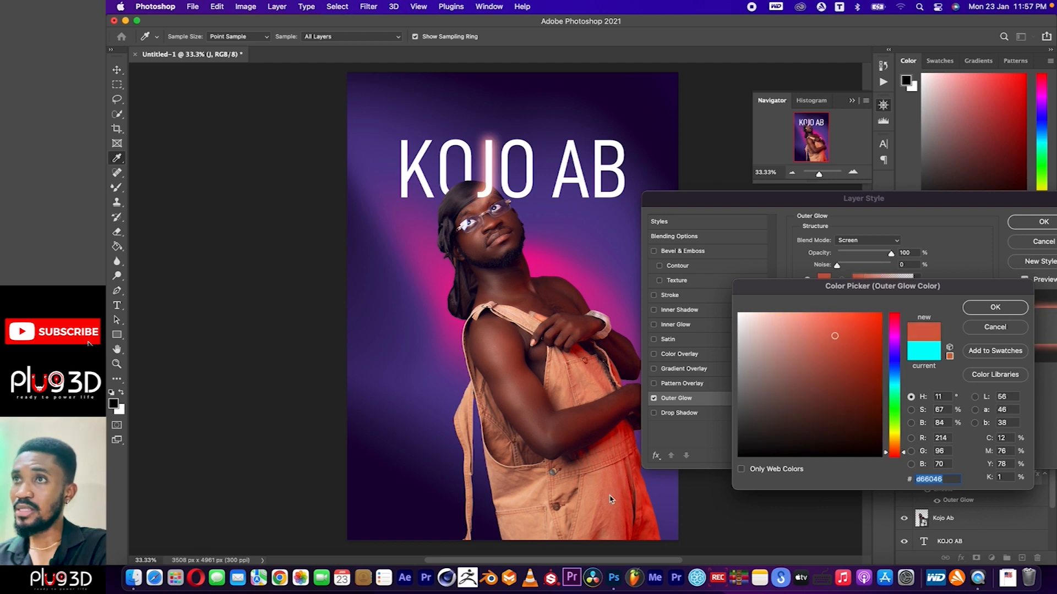
pyautogui.click(613, 500)
pyautogui.click(633, 522)
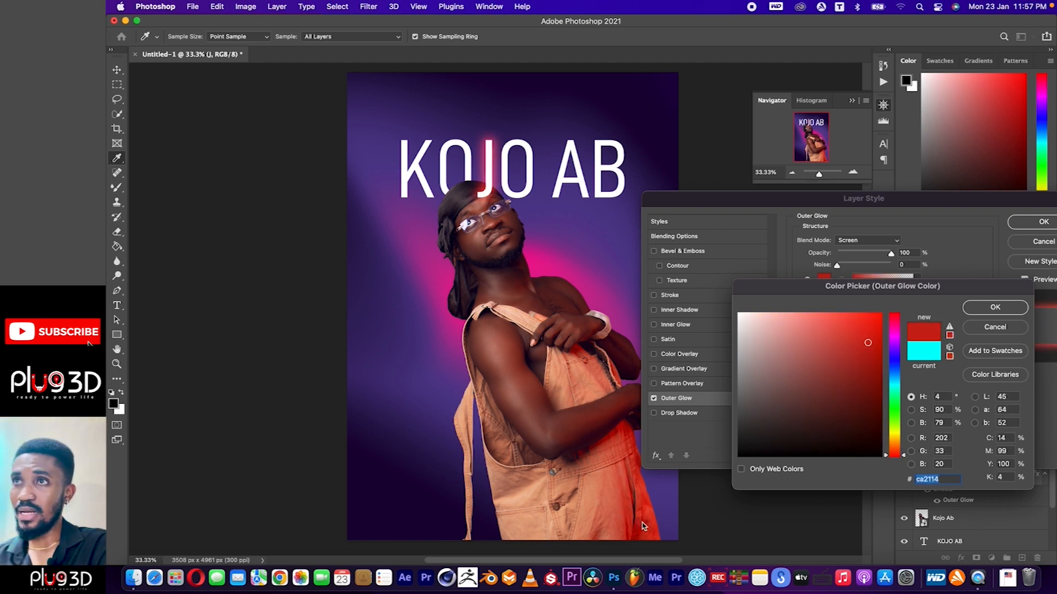
pyautogui.click(633, 522)
pyautogui.click(634, 522)
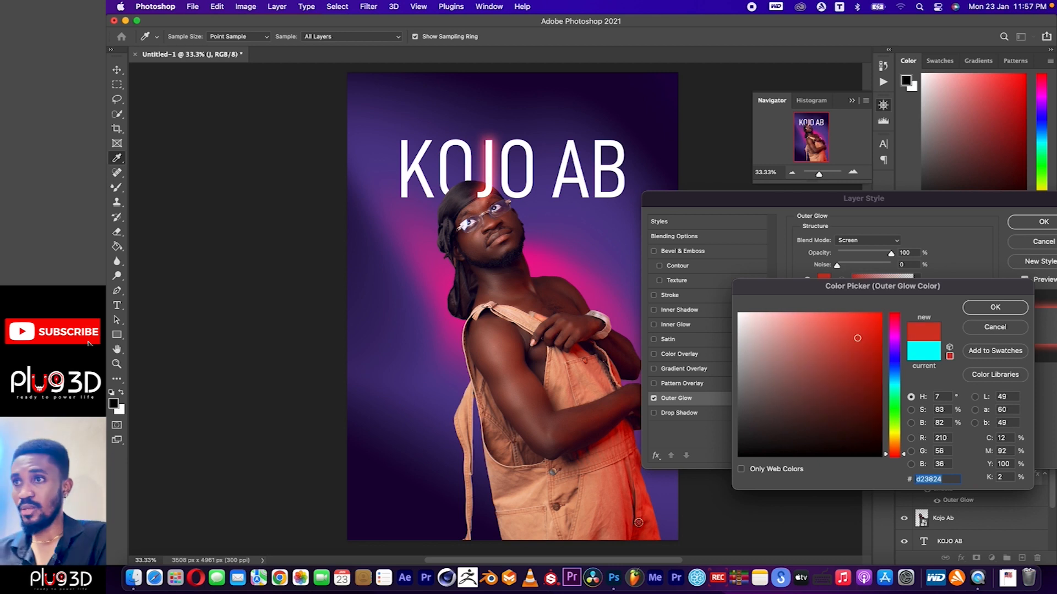
pyautogui.click(638, 523)
pyautogui.click(642, 526)
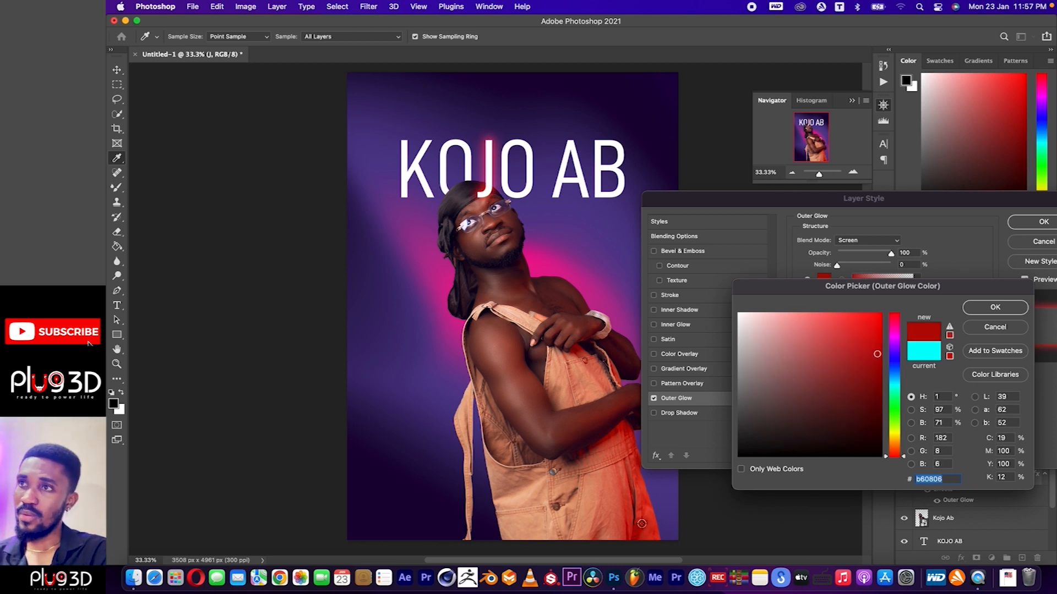
pyautogui.click(642, 524)
pyautogui.click(537, 266)
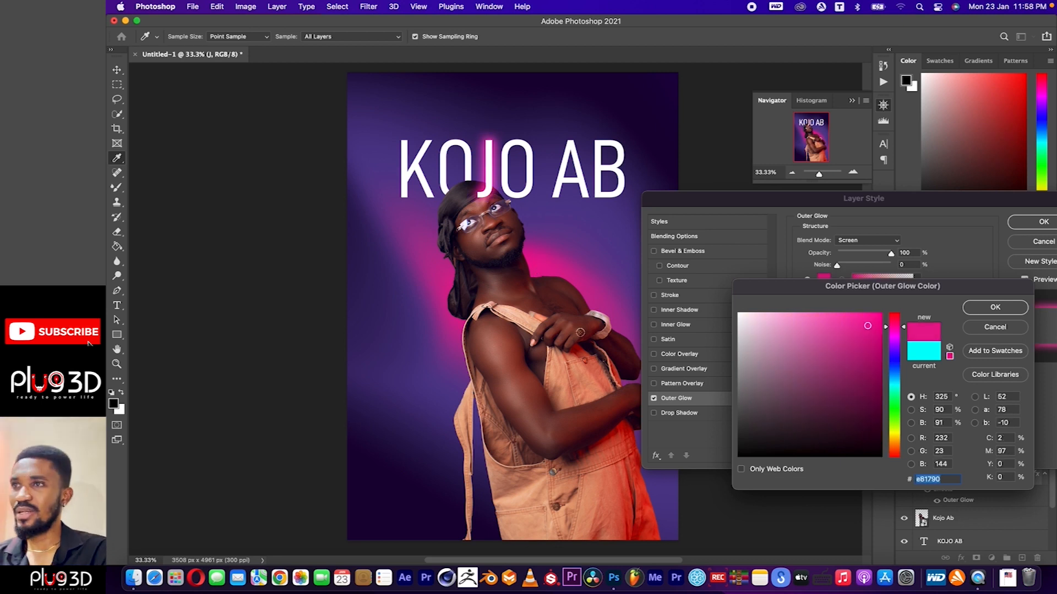
# Sample reds along the edge of the overalls and accept the dark red a20701 as the J's glow colour.
pyautogui.click(637, 468)
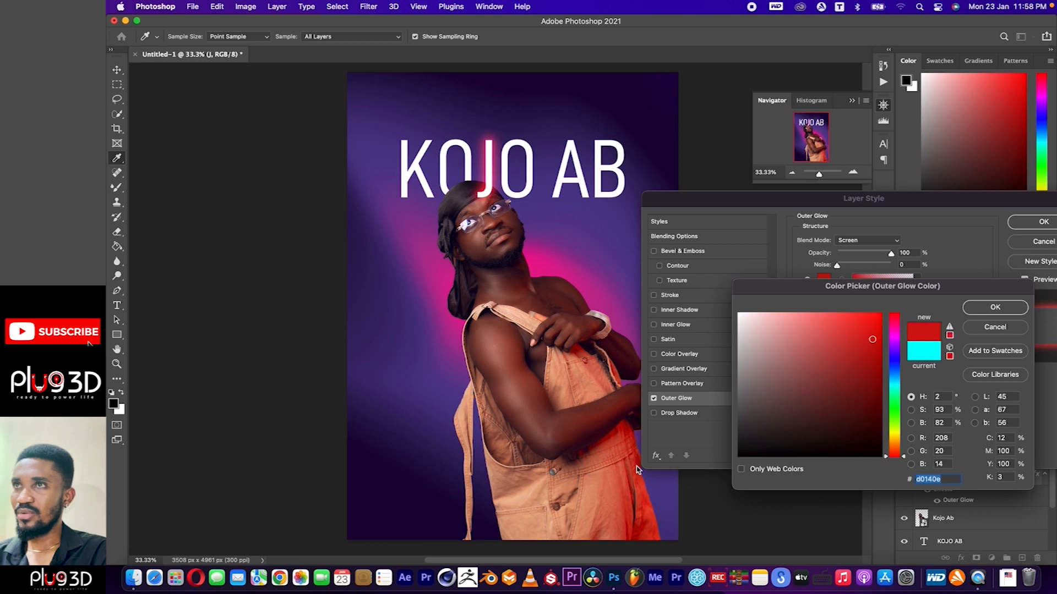
pyautogui.click(647, 526)
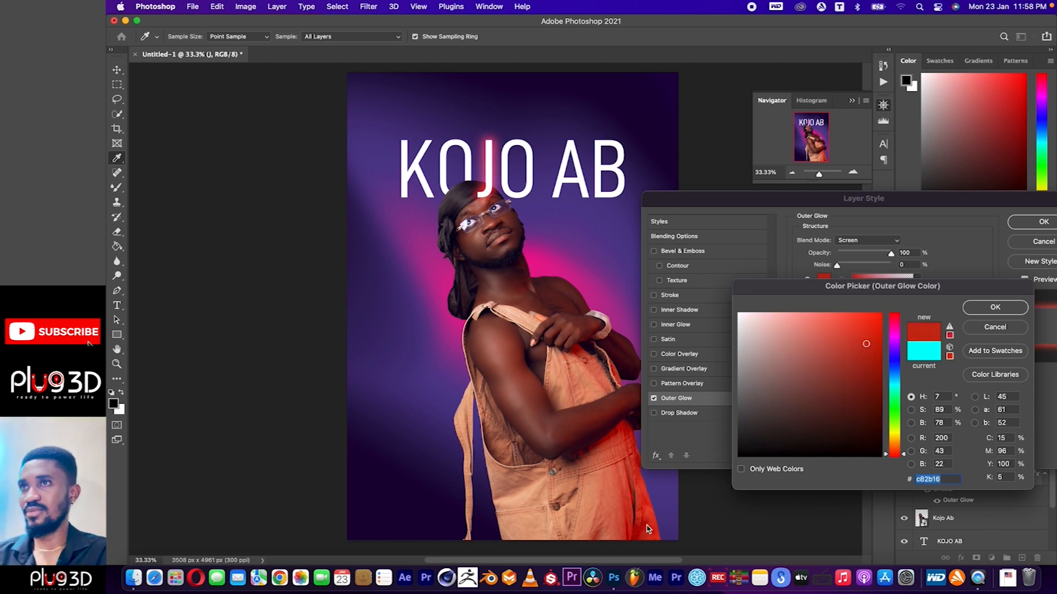
pyautogui.click(645, 526)
pyautogui.click(647, 526)
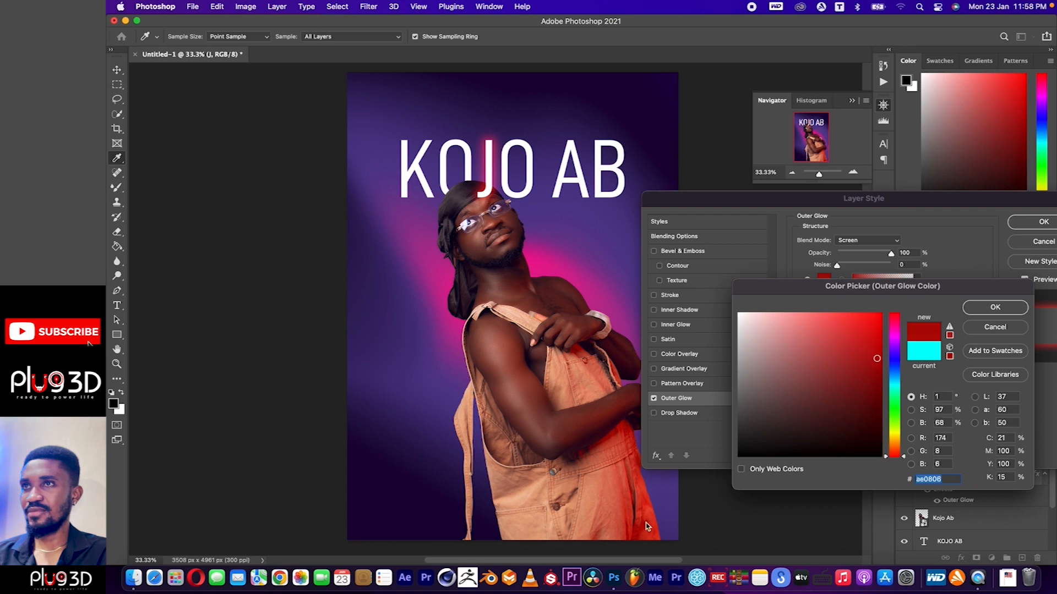
pyautogui.click(643, 516)
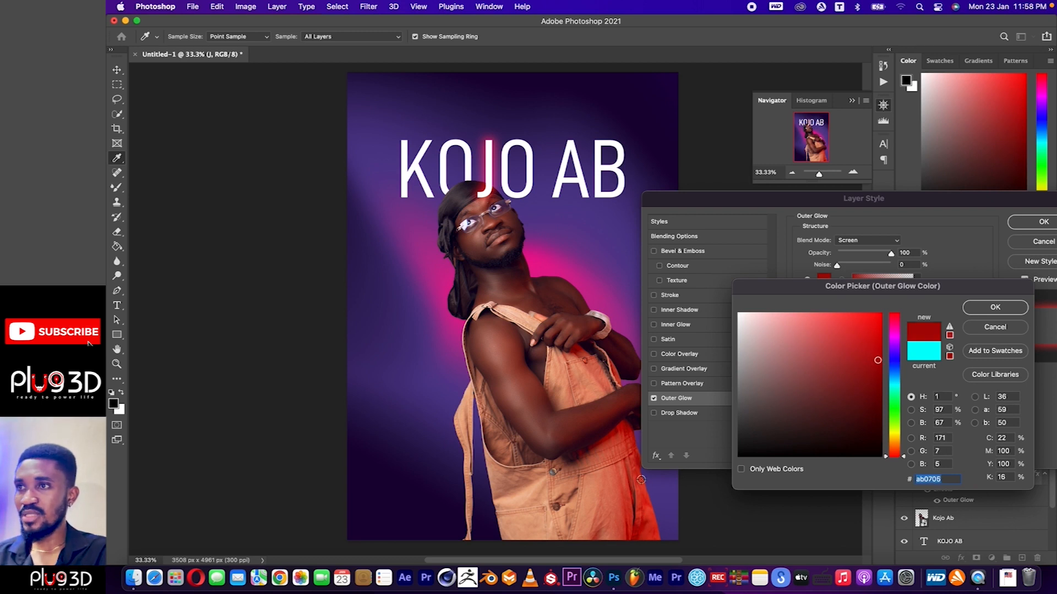
pyautogui.click(611, 436)
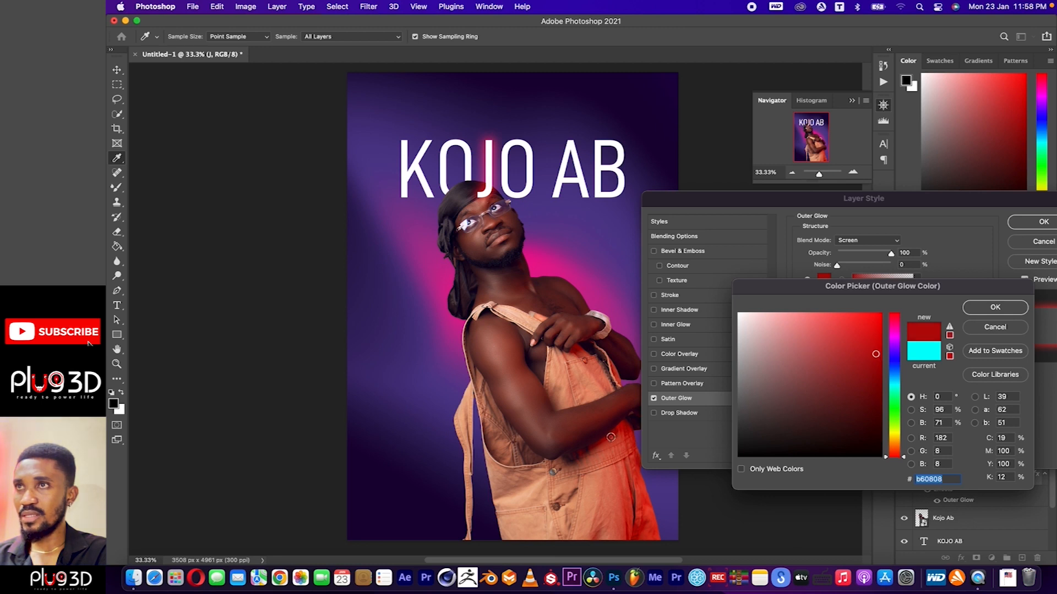
pyautogui.click(612, 439)
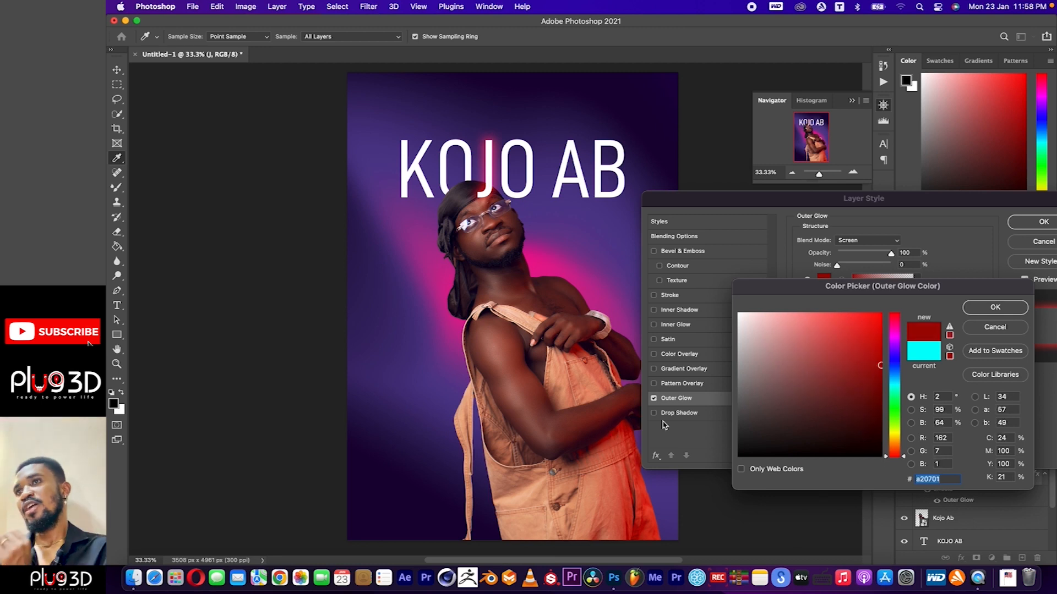
pyautogui.click(995, 306)
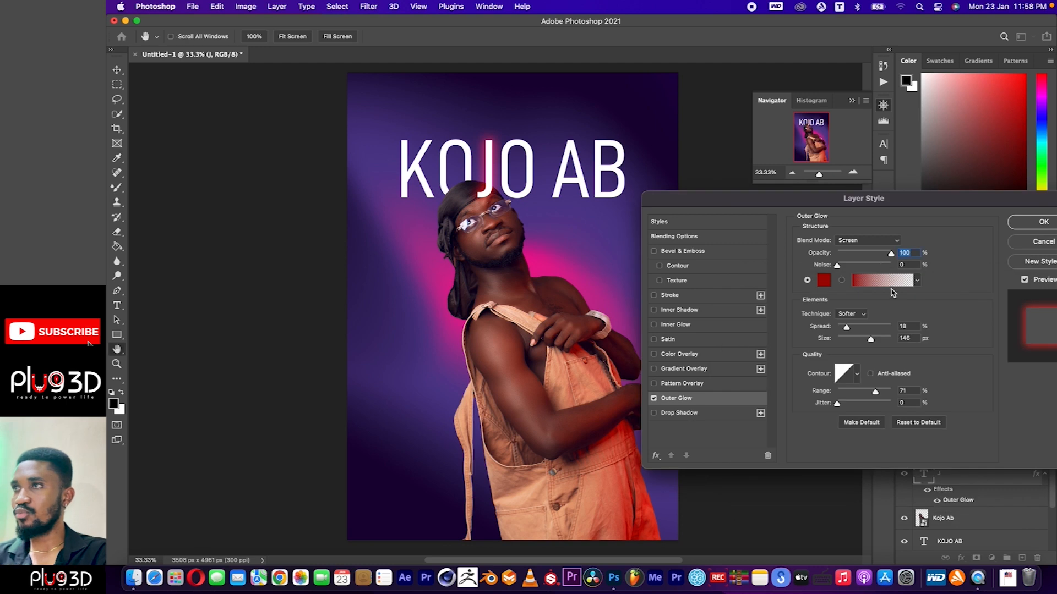
# Set the J's outer glow spread to 17% and size to 169 px, and apply the layer style.
pyautogui.moveTo(891, 254); pyautogui.dragTo(797, 273)
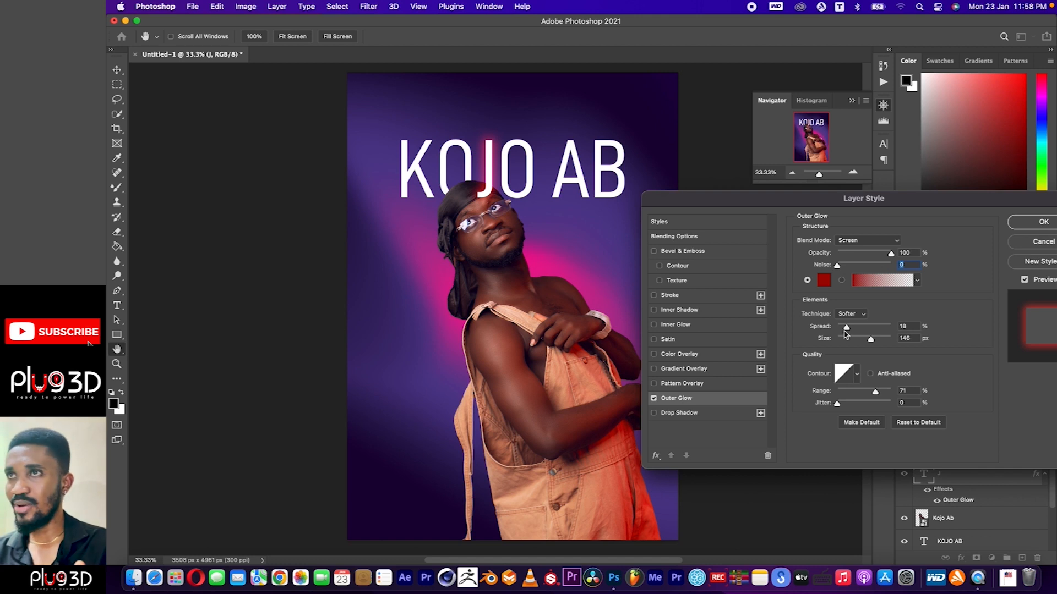
pyautogui.moveTo(846, 334)
pyautogui.mouseDown()
pyautogui.moveTo(879, 343)
pyautogui.moveTo(847, 331)
pyautogui.mouseUp()
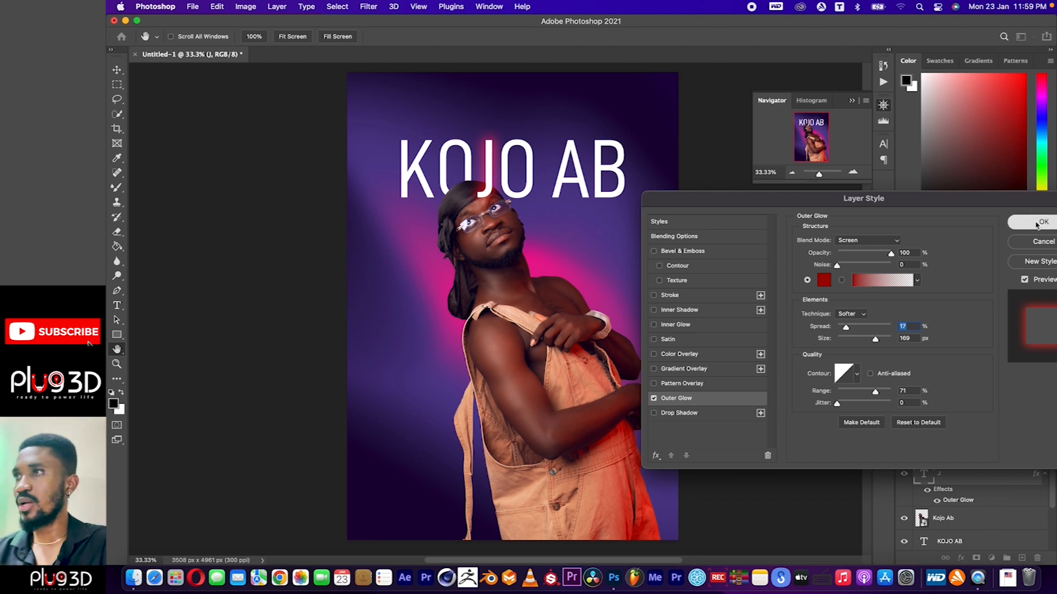
pyautogui.click(1054, 221)
pyautogui.click(760, 270)
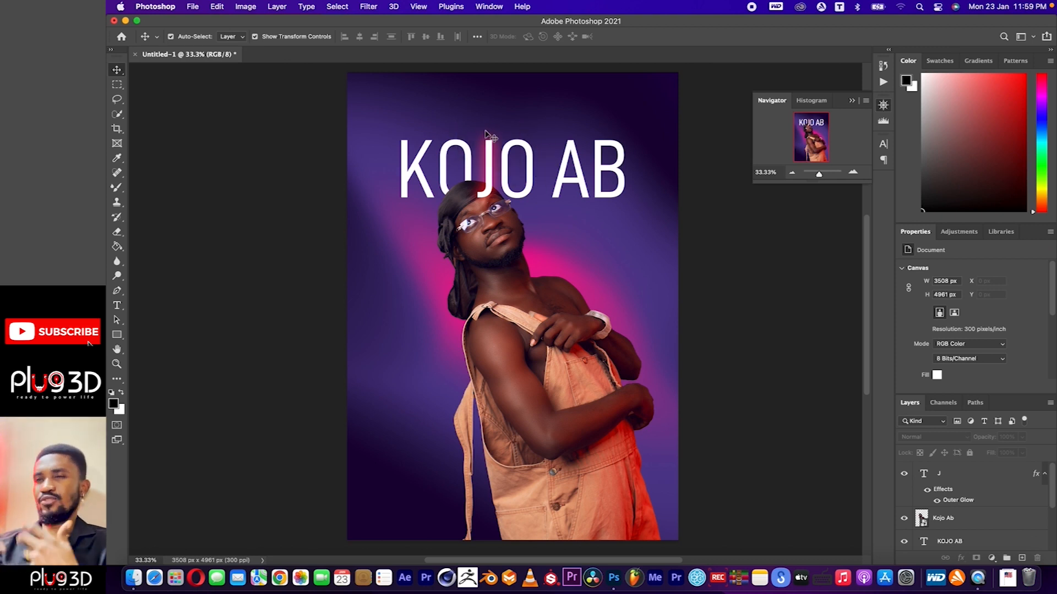
# Duplicate the main headline text and place the copy just above the original.
pyautogui.click(578, 167)
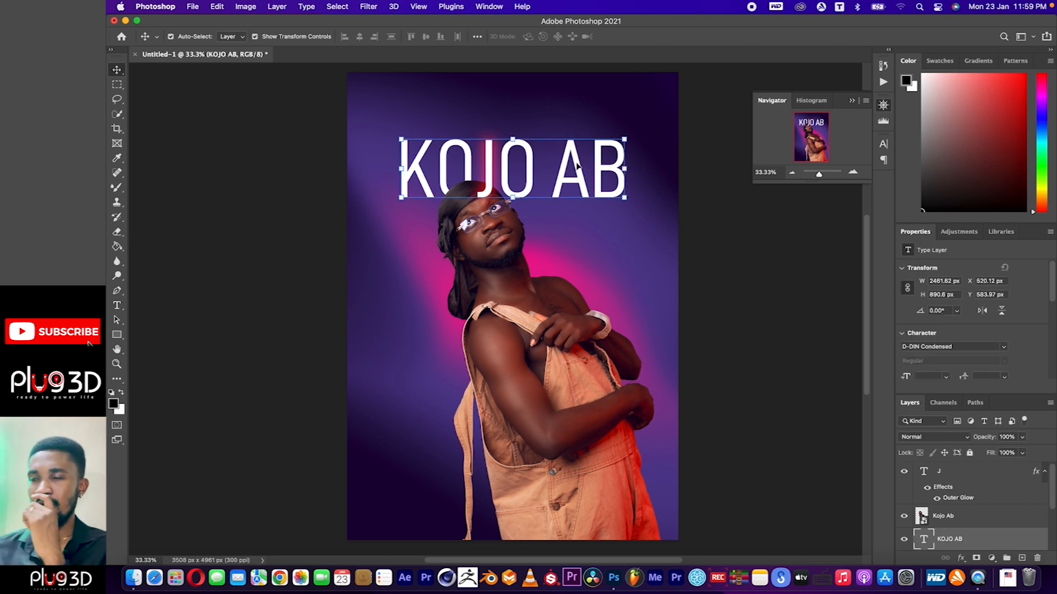
pyautogui.press('super')
pyautogui.press('super')
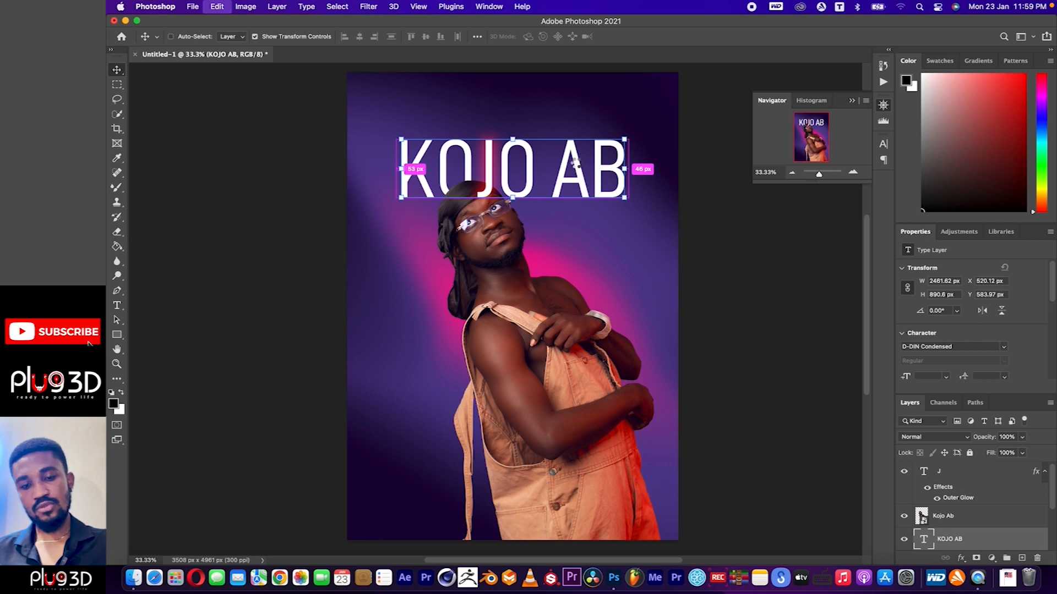
pyautogui.moveTo(577, 165); pyautogui.dragTo(607, 108)
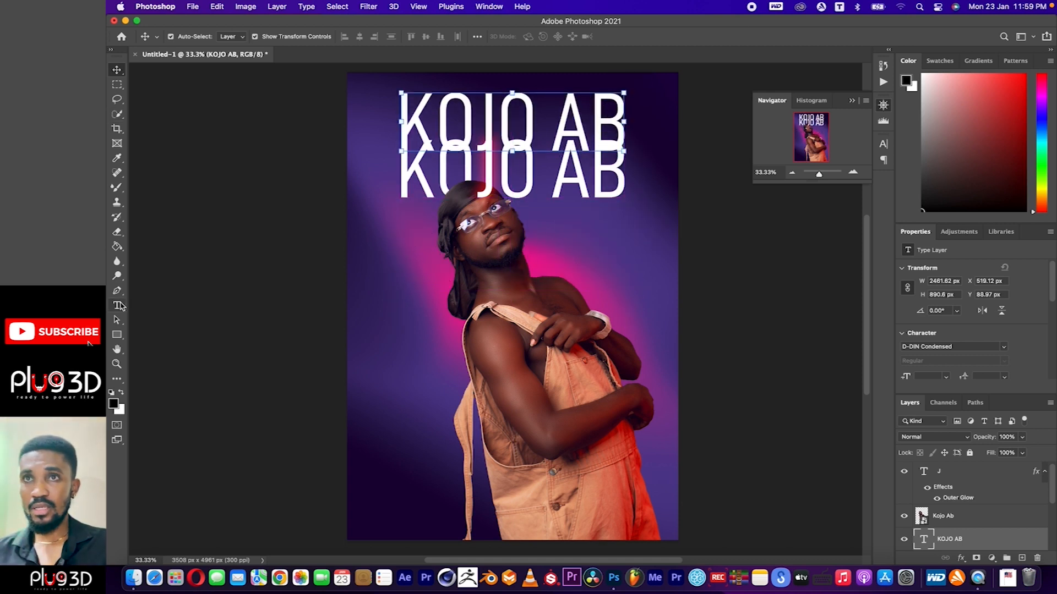
# Replace the text of the duplicated headline with YOUTUBER.
pyautogui.click(118, 305)
pyautogui.click(490, 106)
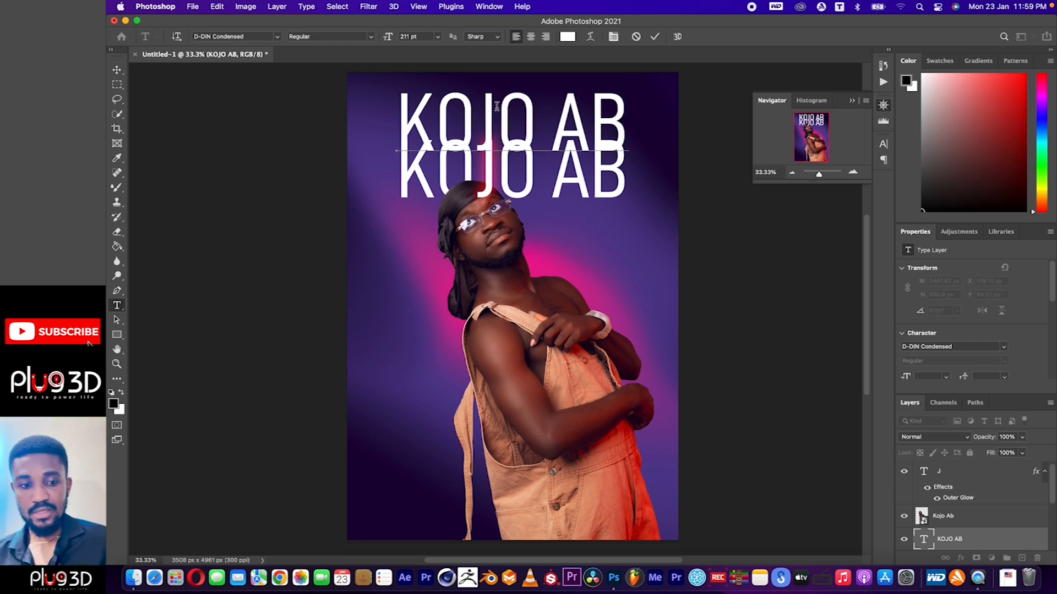
pyautogui.press('super+a')
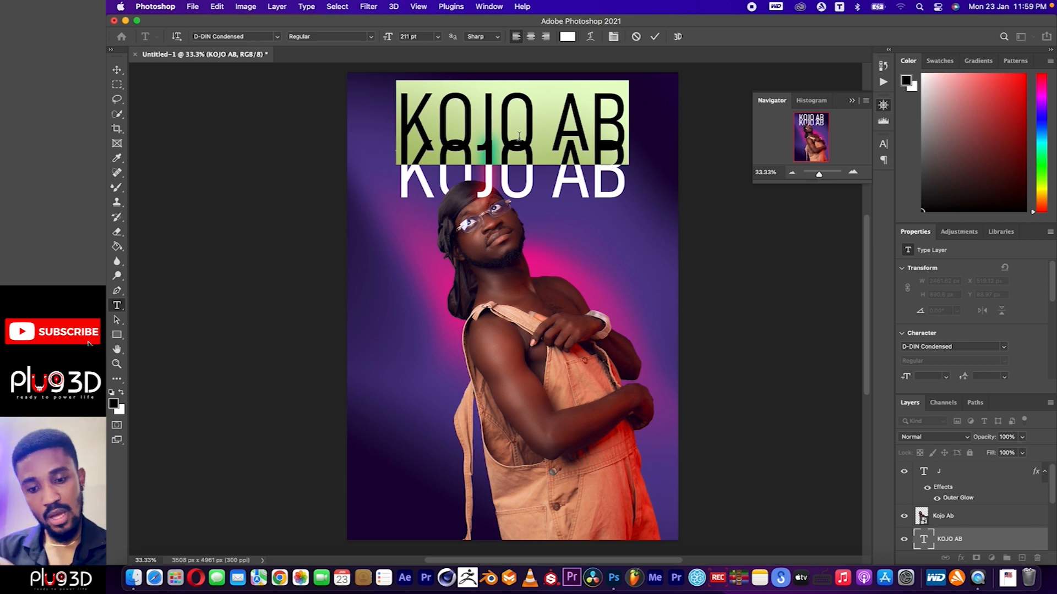
pyautogui.write('Y')
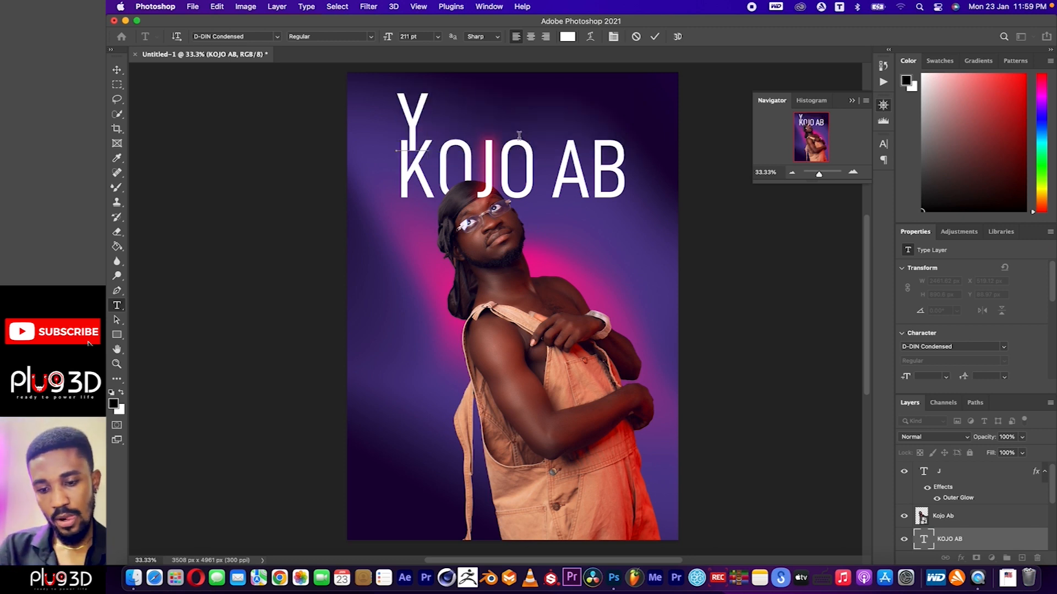
pyautogui.write('OUTUBER')
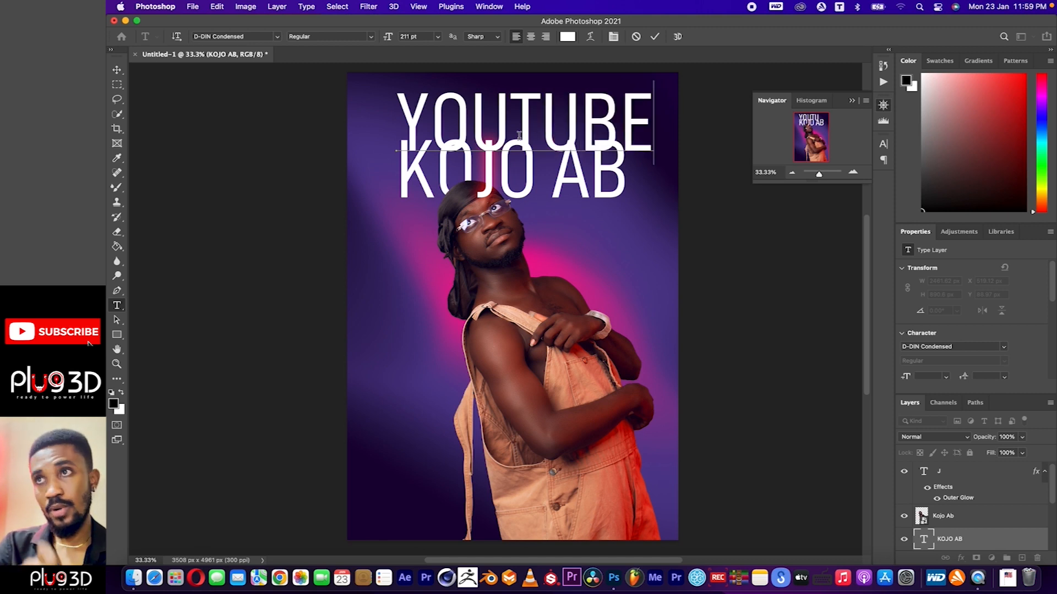
pyautogui.click(655, 35)
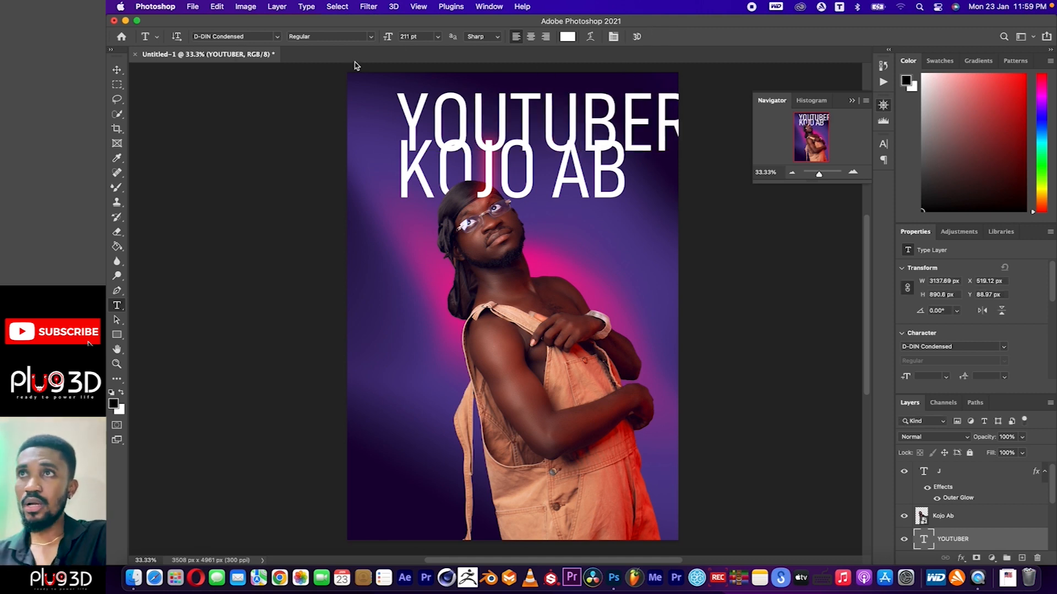
# Reduce the YOUTUBER text to 66 pt and place it just above the headline, aligned with the headline's left edge.
pyautogui.moveTo(391, 42)
pyautogui.mouseDown()
pyautogui.moveTo(359, 37)
pyautogui.moveTo(384, 38)
pyautogui.mouseUp()
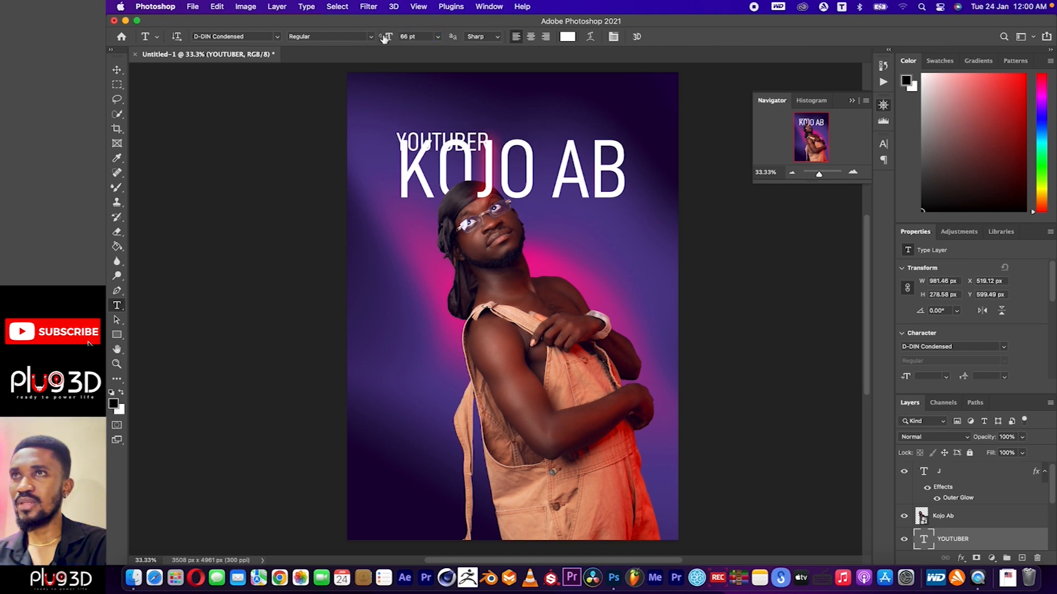
pyautogui.click(116, 70)
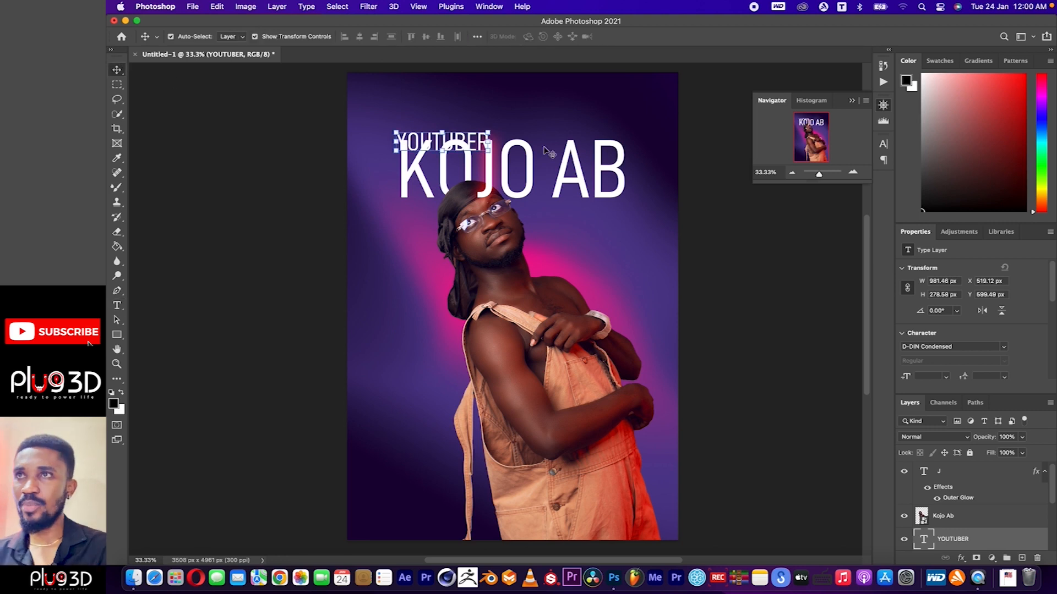
pyautogui.moveTo(459, 142)
pyautogui.mouseDown()
pyautogui.moveTo(466, 113)
pyautogui.moveTo(466, 123)
pyautogui.mouseUp()
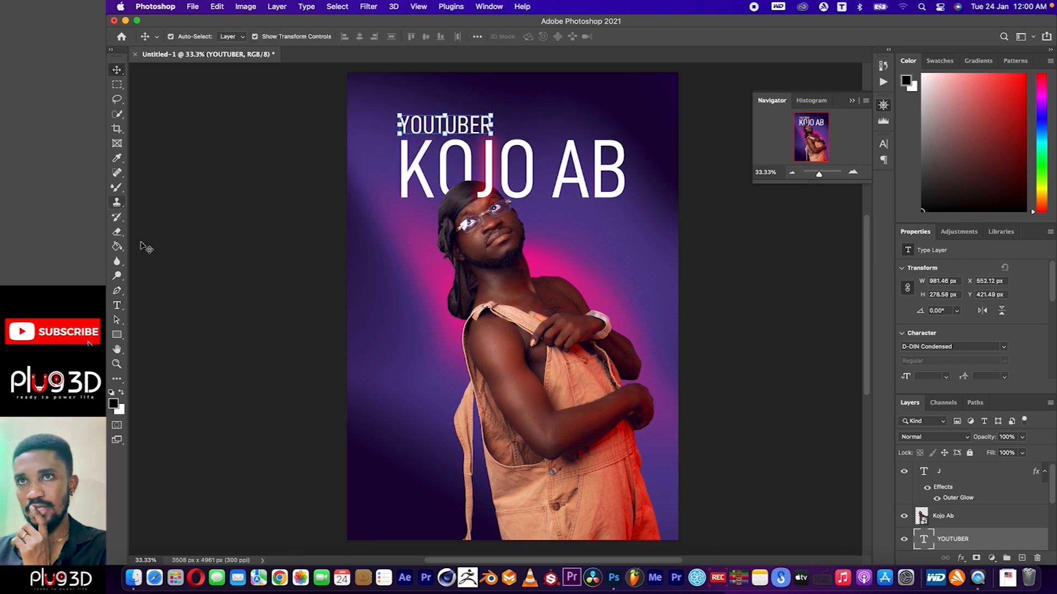
# Increase the tracking of the YOUTUBER text to 720 so it spans the headline's width.
pyautogui.click(117, 305)
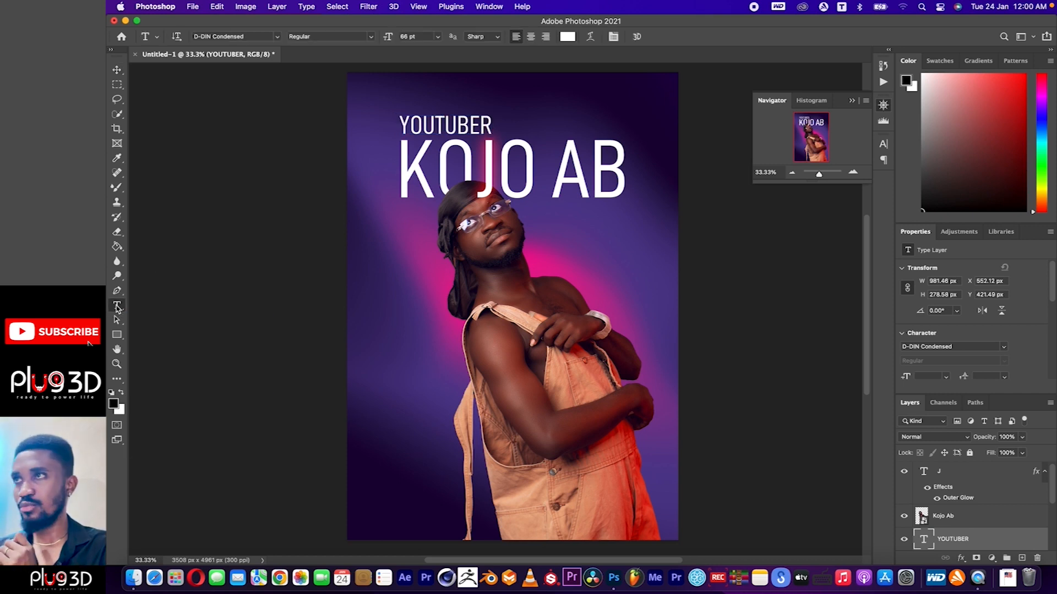
pyautogui.click(884, 145)
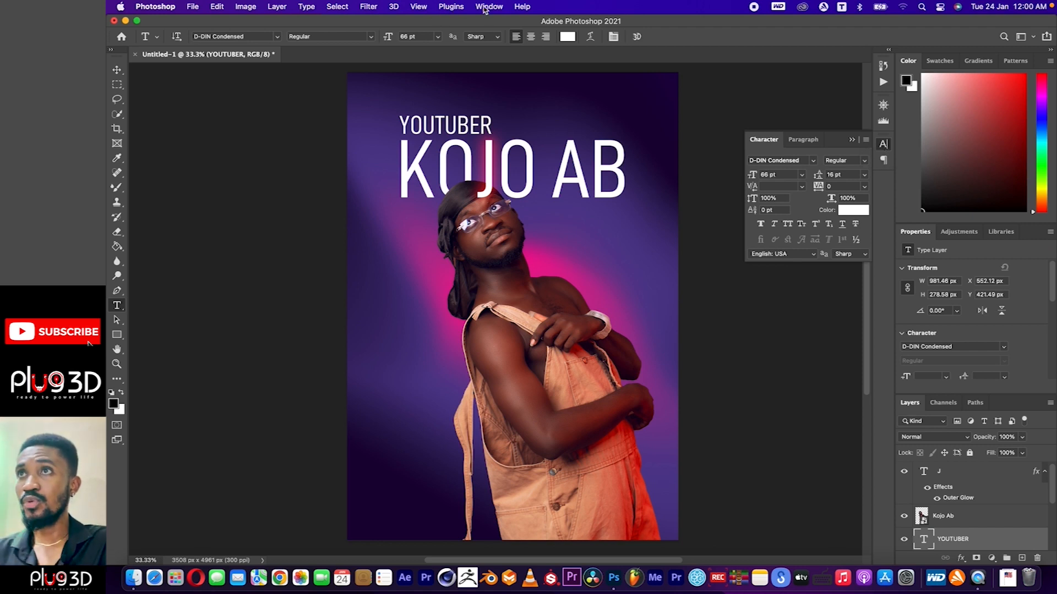
pyautogui.click(419, 7)
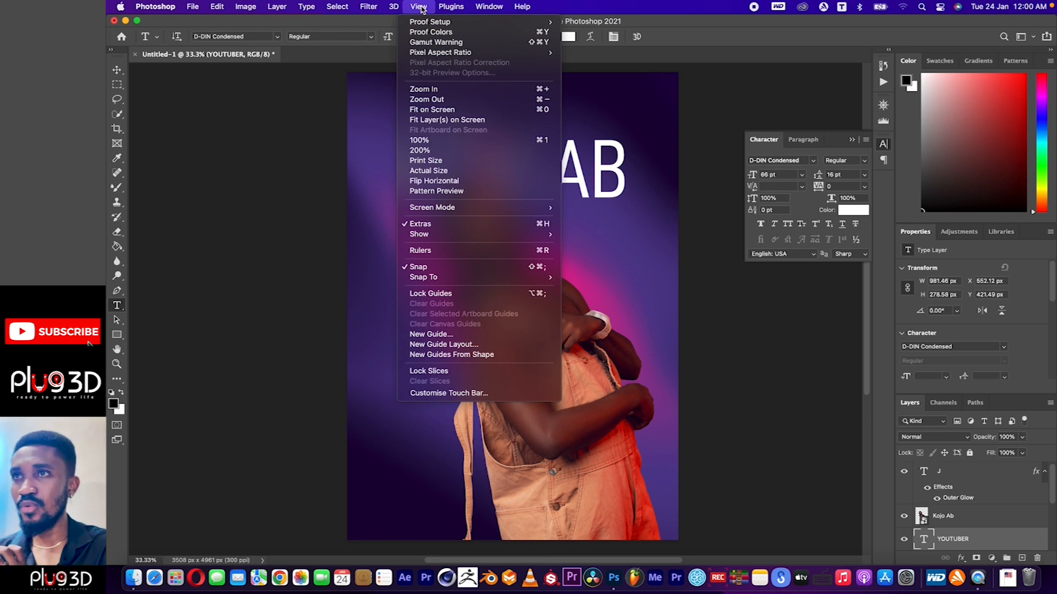
pyautogui.moveTo(487, 7)
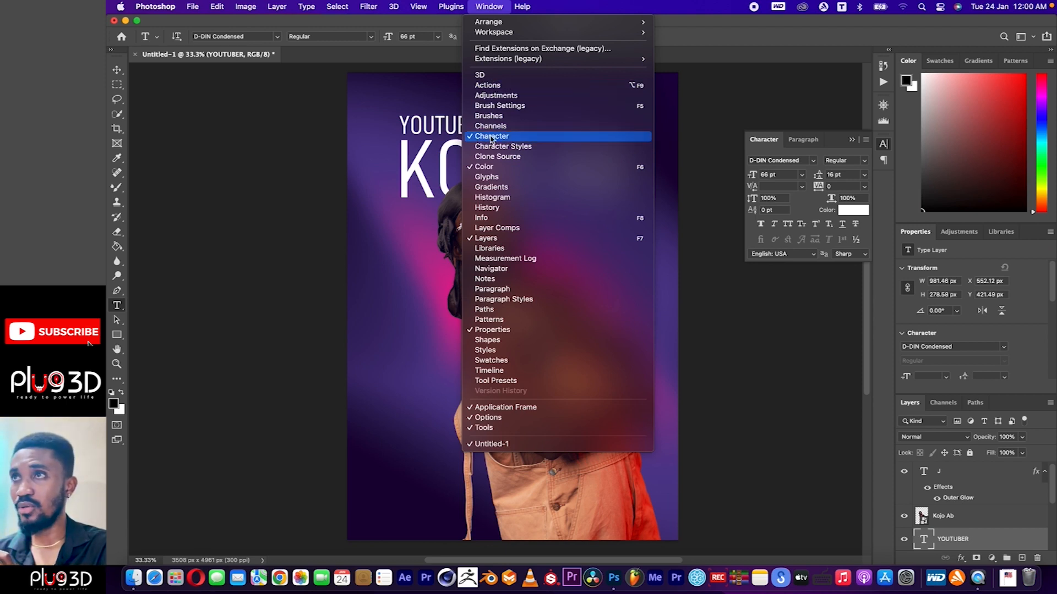
pyautogui.click(882, 145)
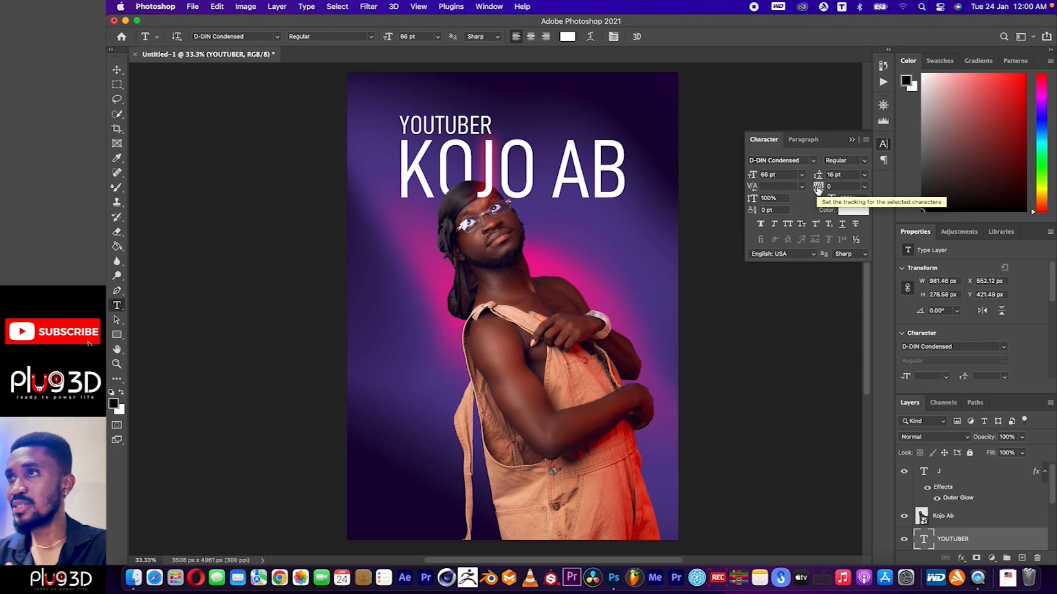
pyautogui.click(818, 188)
pyautogui.moveTo(818, 189); pyautogui.dragTo(834, 190)
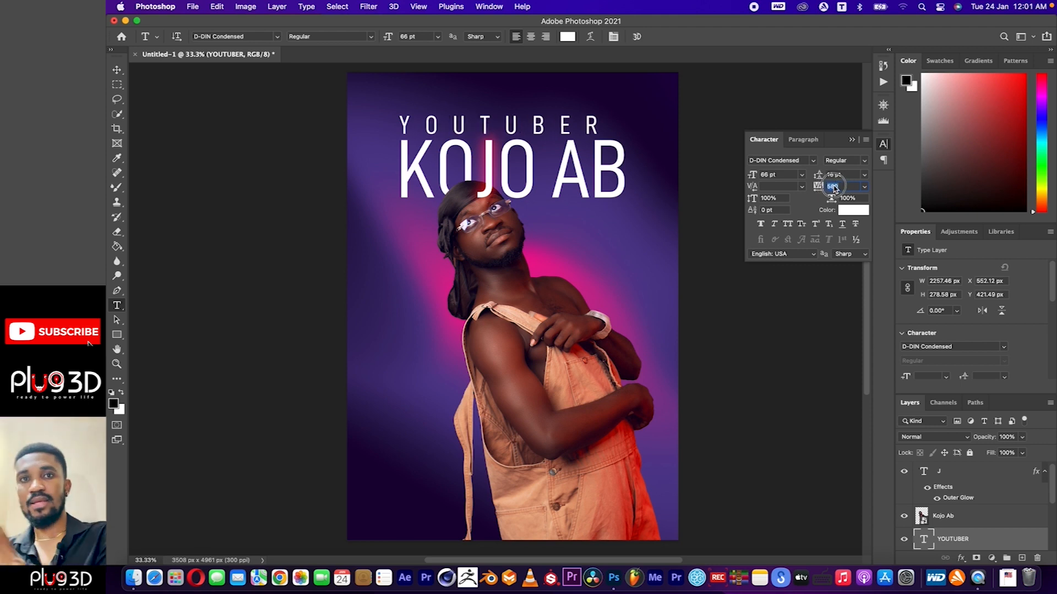
pyautogui.moveTo(835, 188)
pyautogui.mouseDown()
pyautogui.moveTo(807, 194)
pyautogui.moveTo(838, 189)
pyautogui.mouseUp()
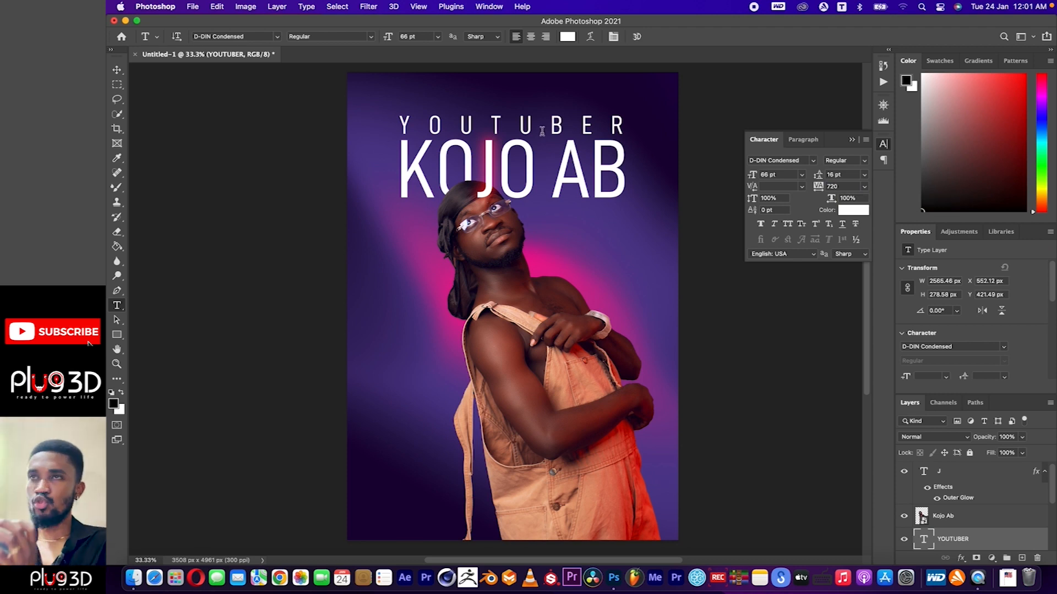
pyautogui.click(117, 69)
pyautogui.click(259, 307)
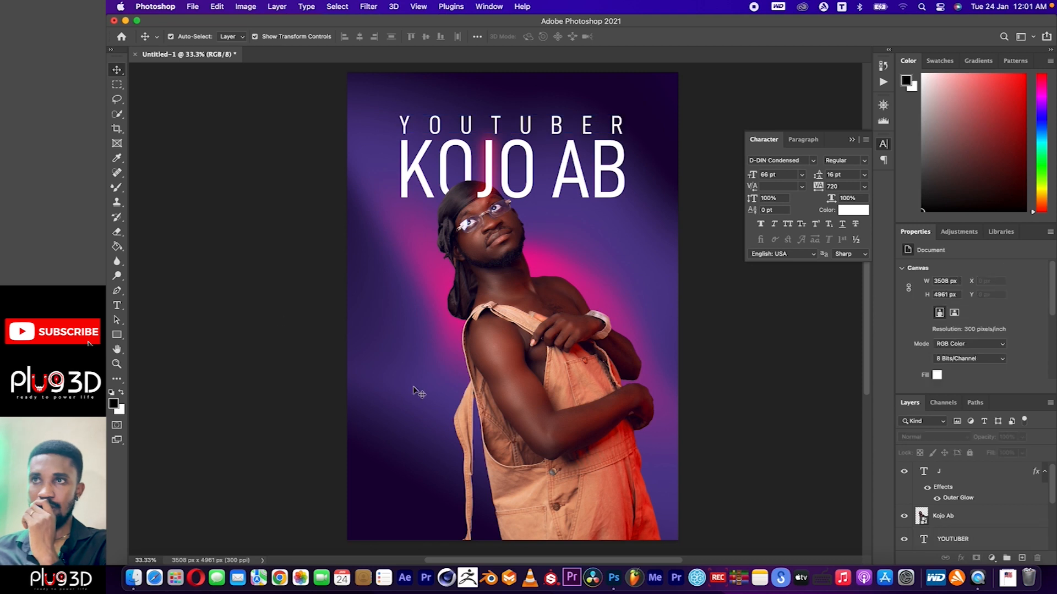
# Set the Rectangle tool's fill to white ffffff and draw a rectangle about 3627 by 396 px across the flyer's bottom edge.
pyautogui.click(118, 335)
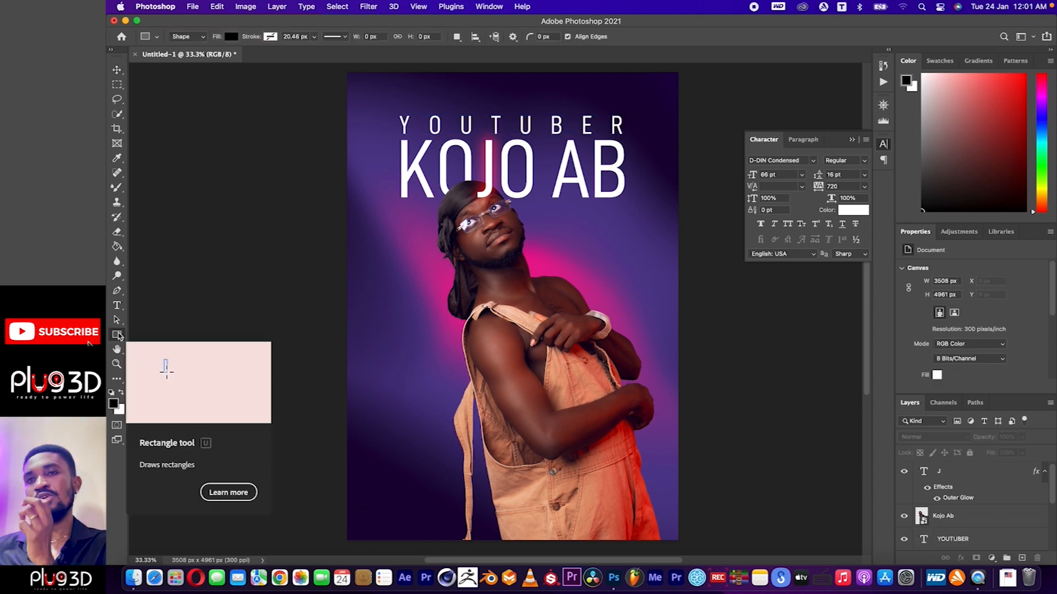
pyautogui.click(118, 336)
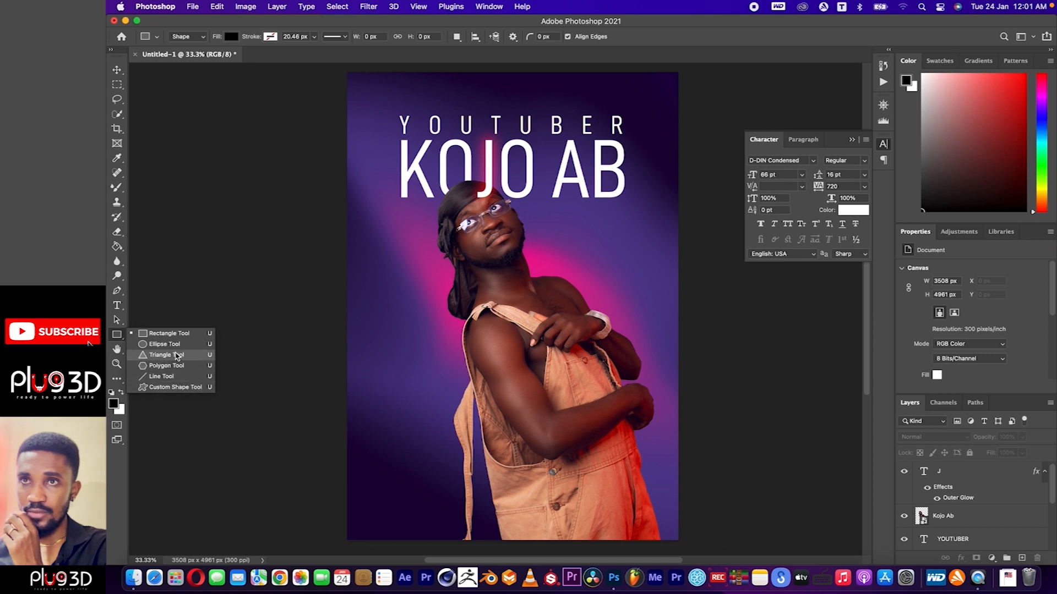
pyautogui.click(177, 334)
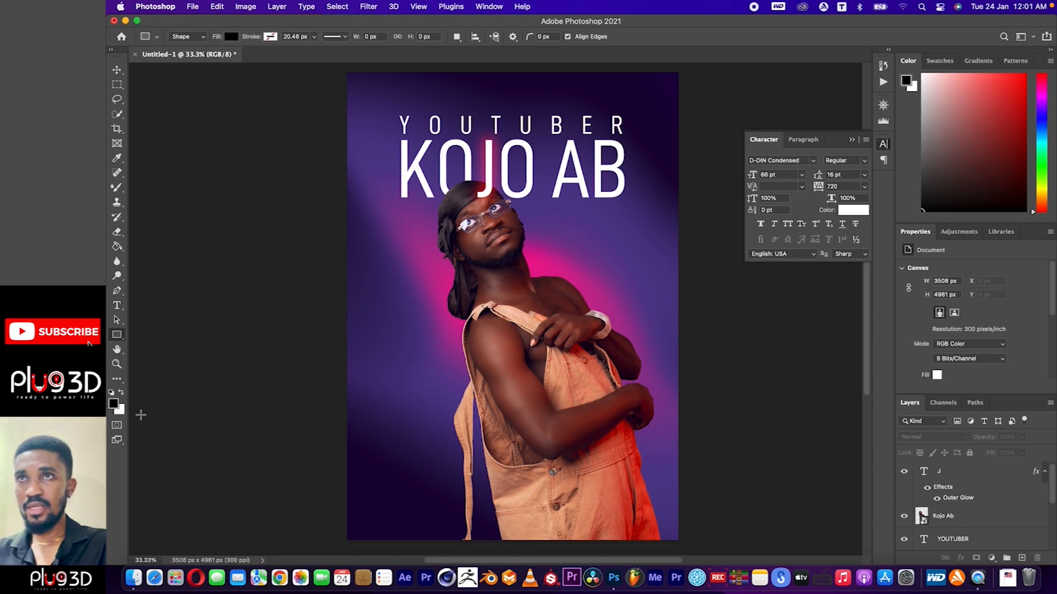
pyautogui.click(232, 38)
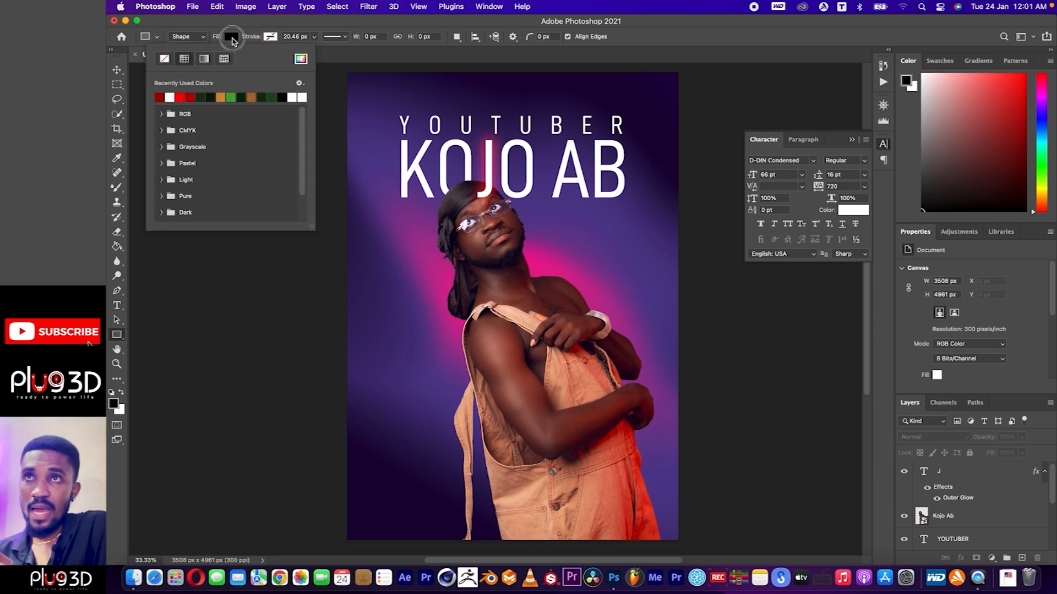
pyautogui.click(232, 39)
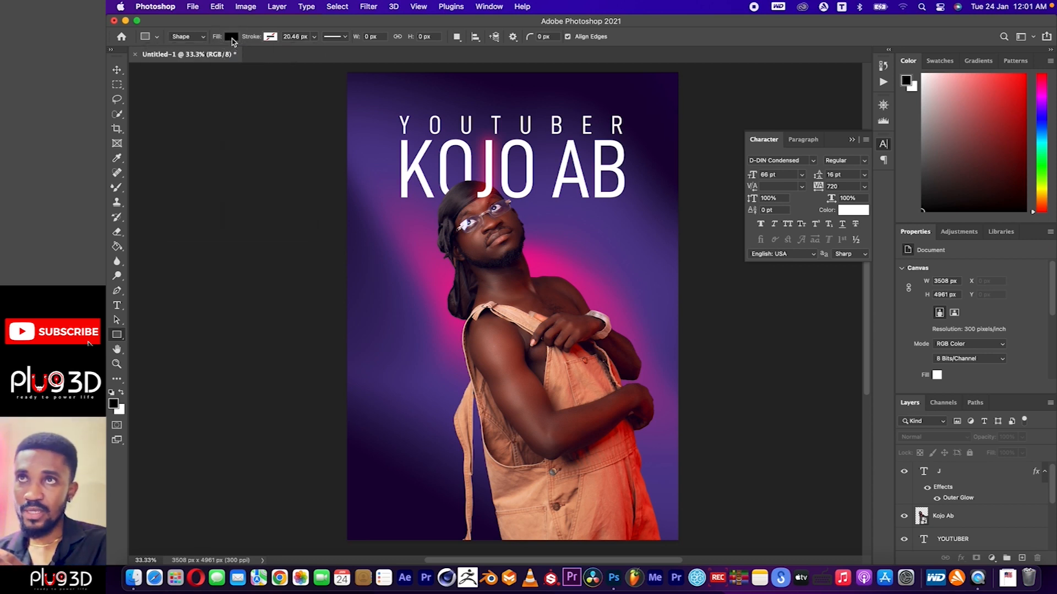
pyautogui.click(231, 39)
pyautogui.click(231, 39)
pyautogui.click(232, 38)
pyautogui.click(232, 39)
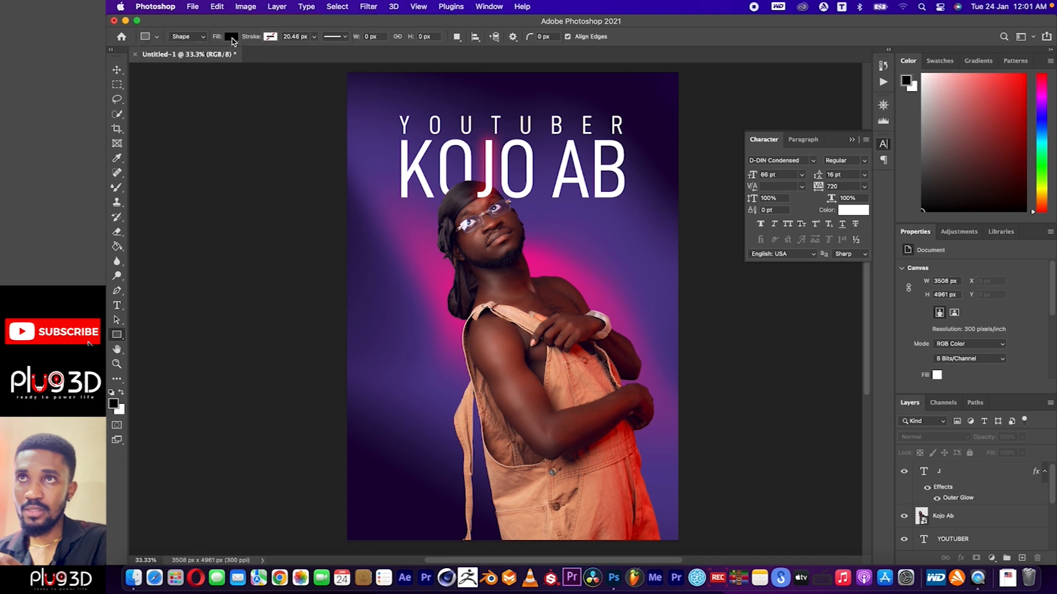
pyautogui.click(232, 39)
pyautogui.click(232, 39)
pyautogui.click(232, 39)
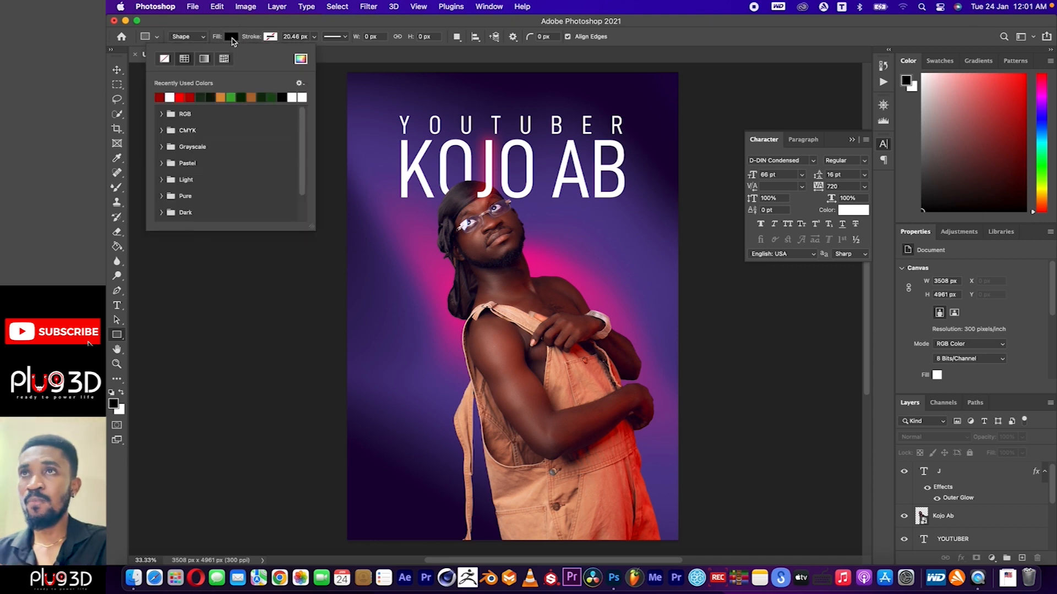
pyautogui.click(301, 60)
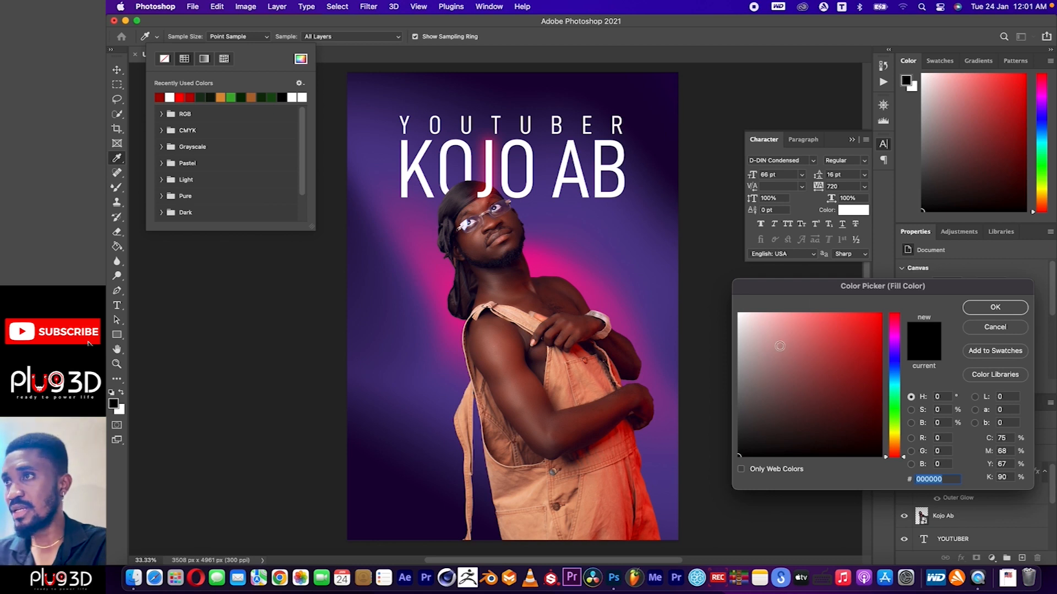
pyautogui.moveTo(814, 363)
pyautogui.mouseDown()
pyautogui.moveTo(865, 293)
pyautogui.moveTo(887, 292)
pyautogui.moveTo(813, 429)
pyautogui.moveTo(771, 364)
pyautogui.moveTo(901, 313)
pyautogui.moveTo(862, 309)
pyautogui.mouseUp()
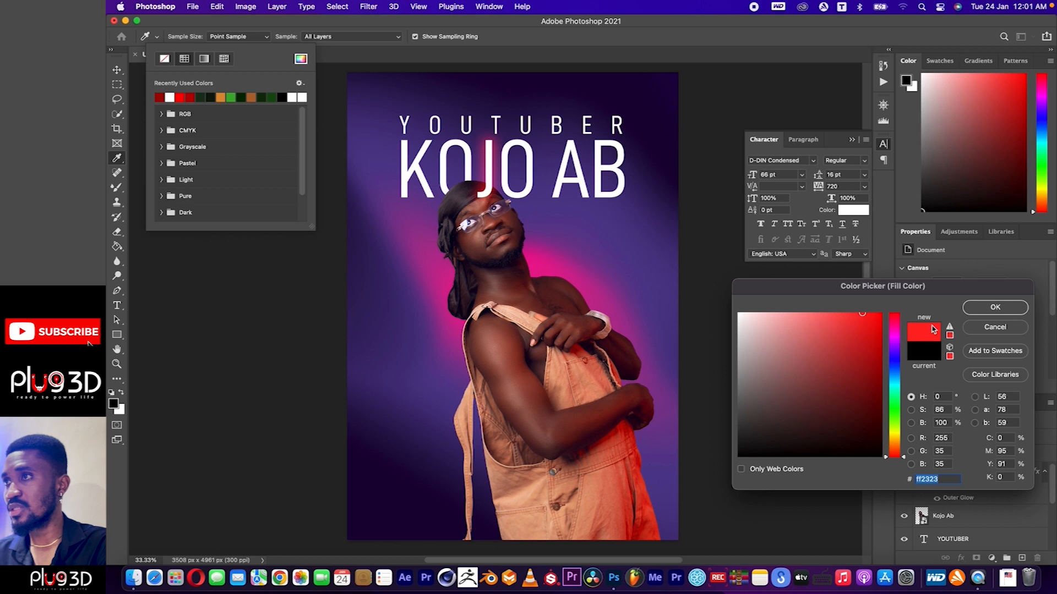
pyautogui.click(807, 378)
pyautogui.moveTo(811, 326)
pyautogui.mouseDown()
pyautogui.moveTo(760, 352)
pyautogui.moveTo(755, 343)
pyautogui.mouseUp()
pyautogui.moveTo(864, 339); pyautogui.dragTo(883, 312)
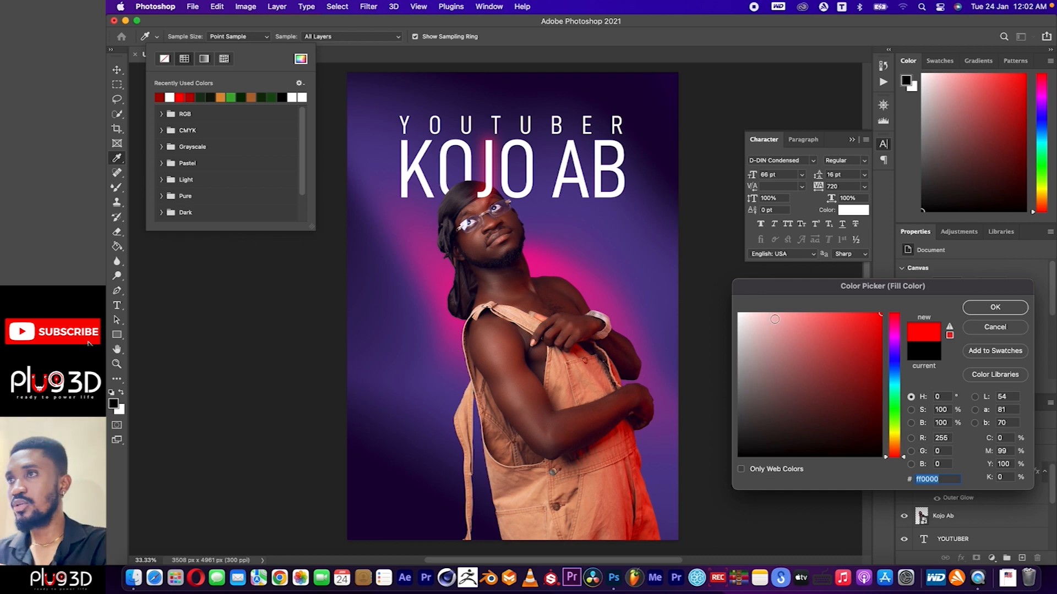
pyautogui.moveTo(775, 319)
pyautogui.mouseDown()
pyautogui.moveTo(834, 343)
pyautogui.moveTo(930, 285)
pyautogui.moveTo(687, 270)
pyautogui.mouseUp()
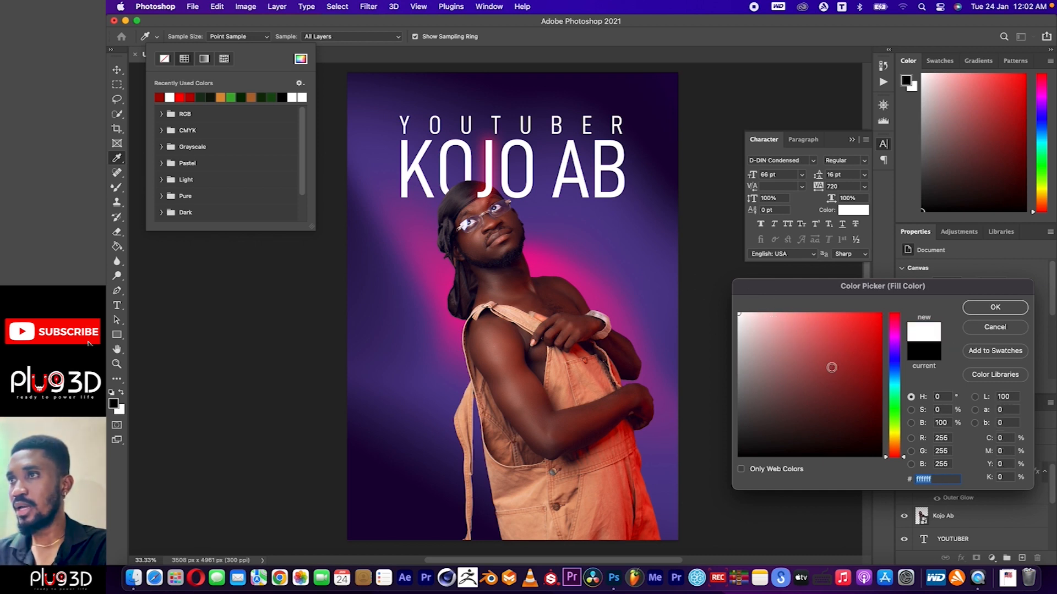
pyautogui.click(995, 307)
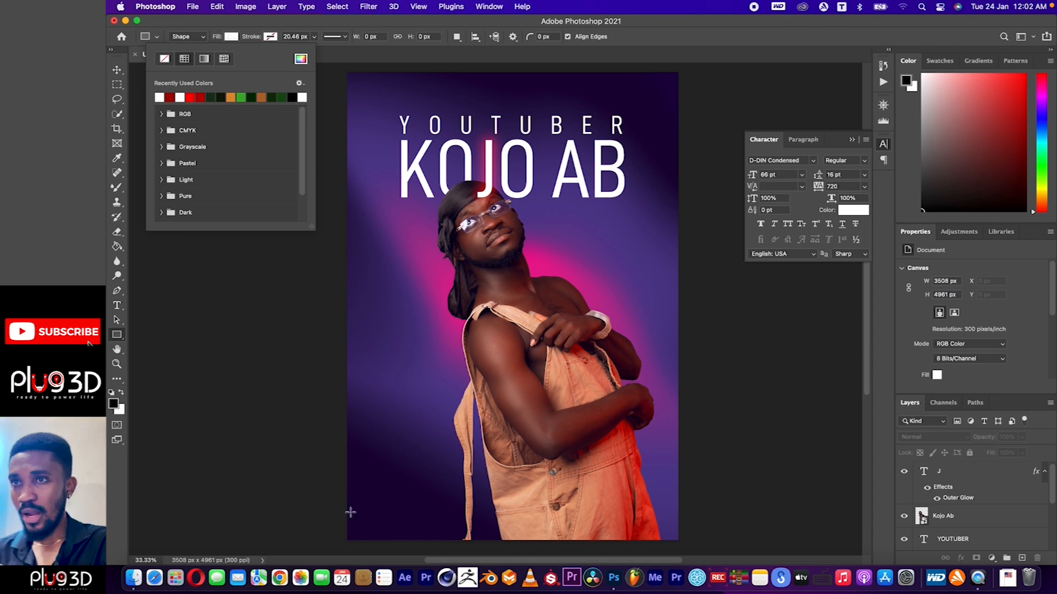
pyautogui.moveTo(341, 511); pyautogui.dragTo(683, 548)
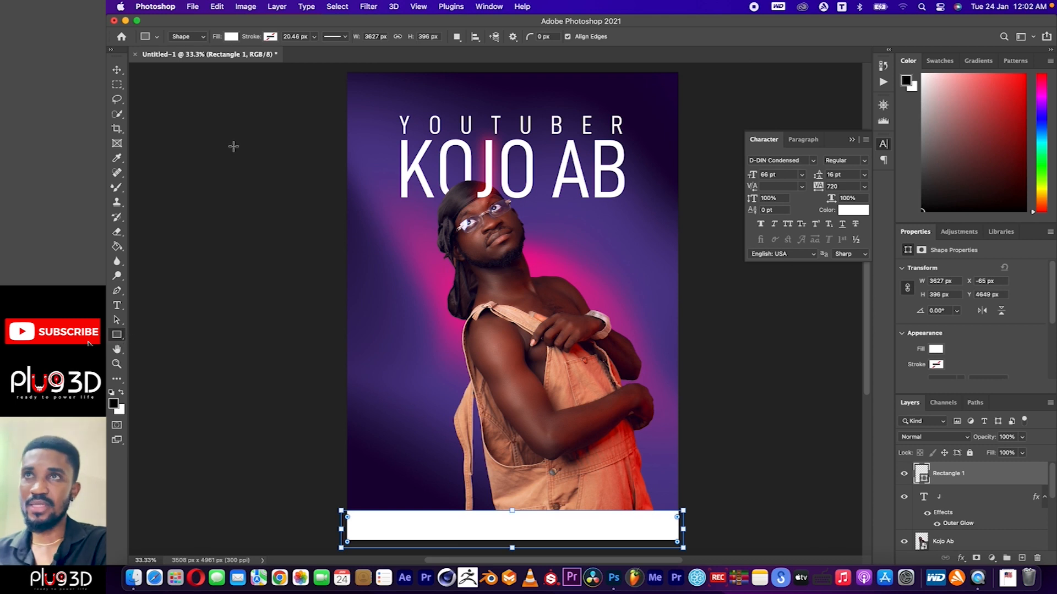
# Try a red ff0000 fill on the bottom rectangle, and restore its white fill.
pyautogui.click(232, 38)
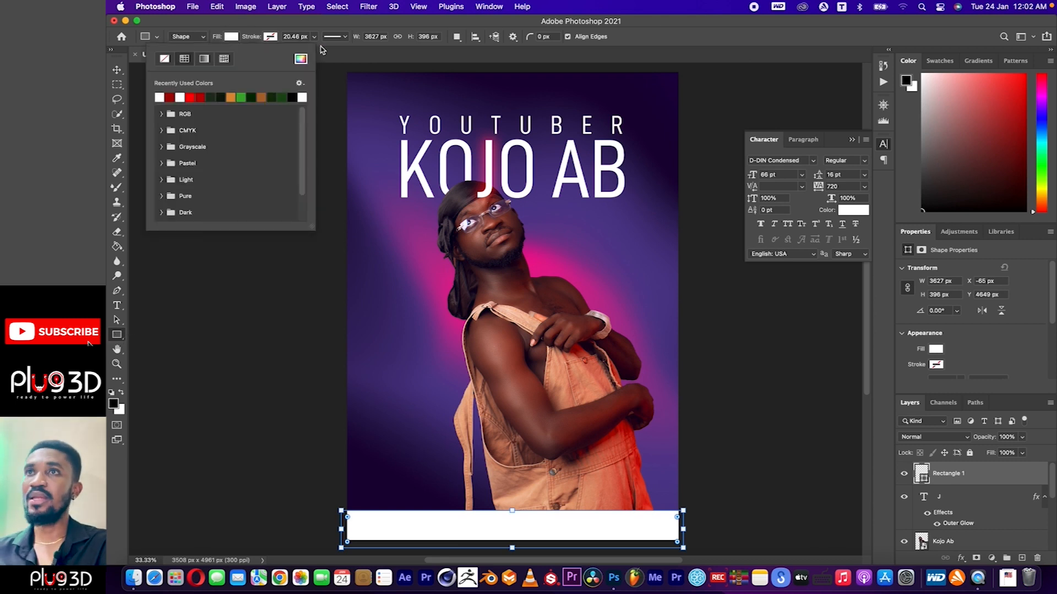
pyautogui.click(300, 58)
pyautogui.moveTo(850, 335); pyautogui.dragTo(881, 314)
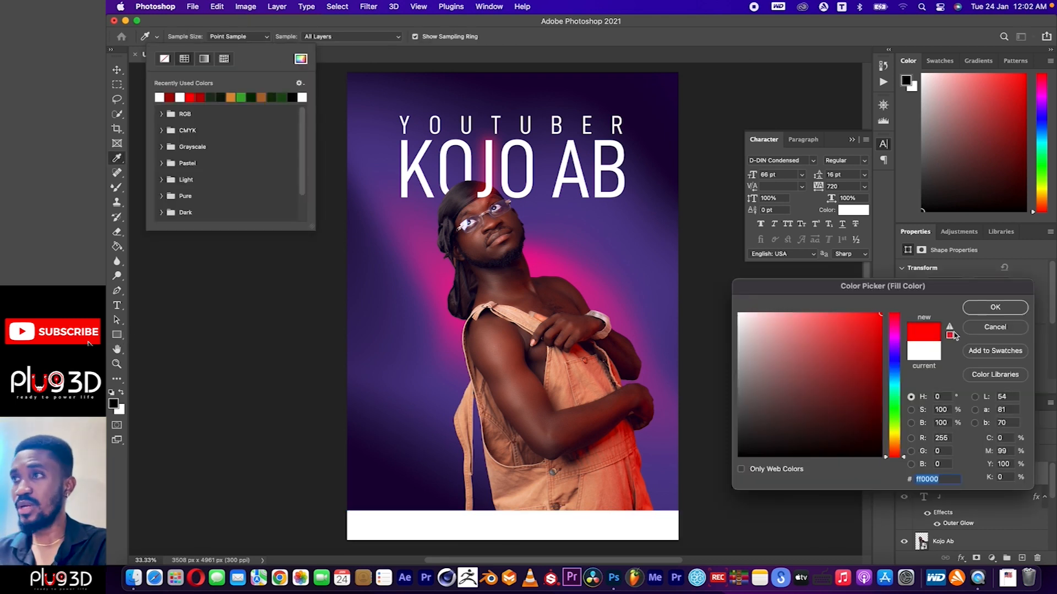
pyautogui.press('Return')
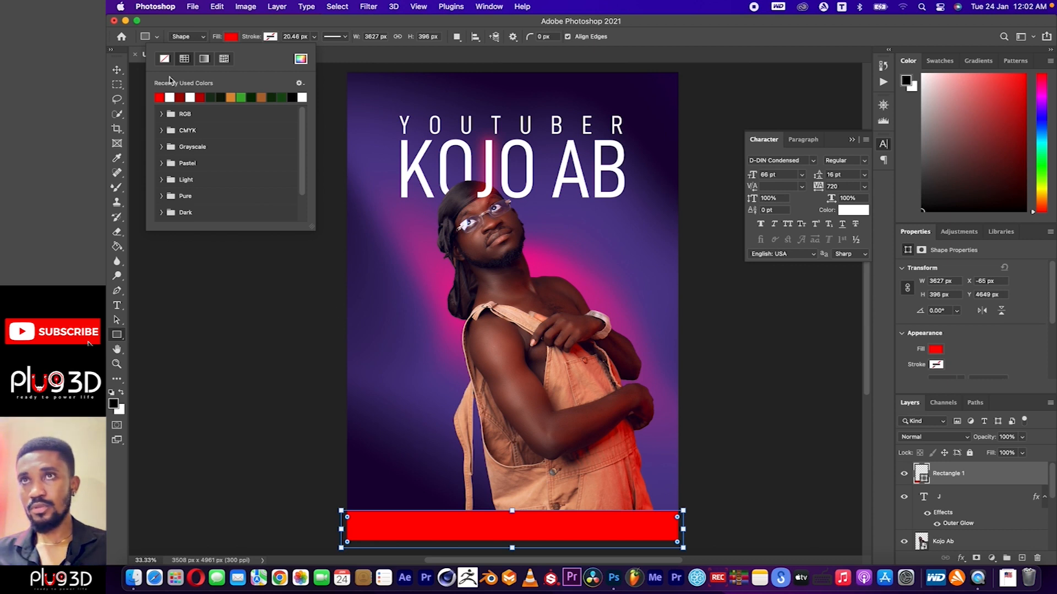
pyautogui.click(116, 69)
pyautogui.press('super+BackSpace')
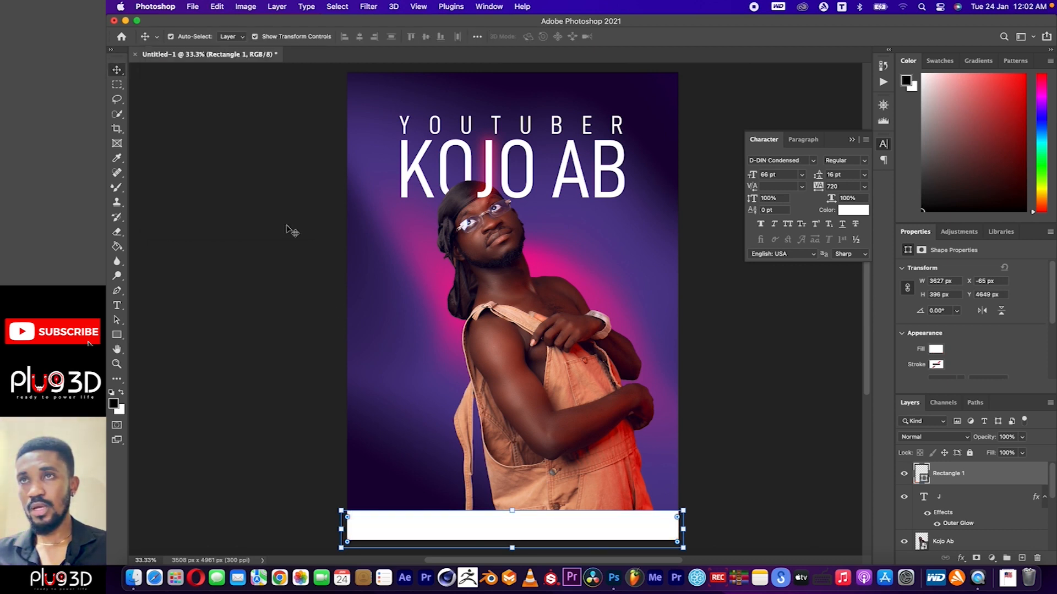
# Move the white bottom bar slightly upward to a Y position of 4598 px.
pyautogui.click(297, 235)
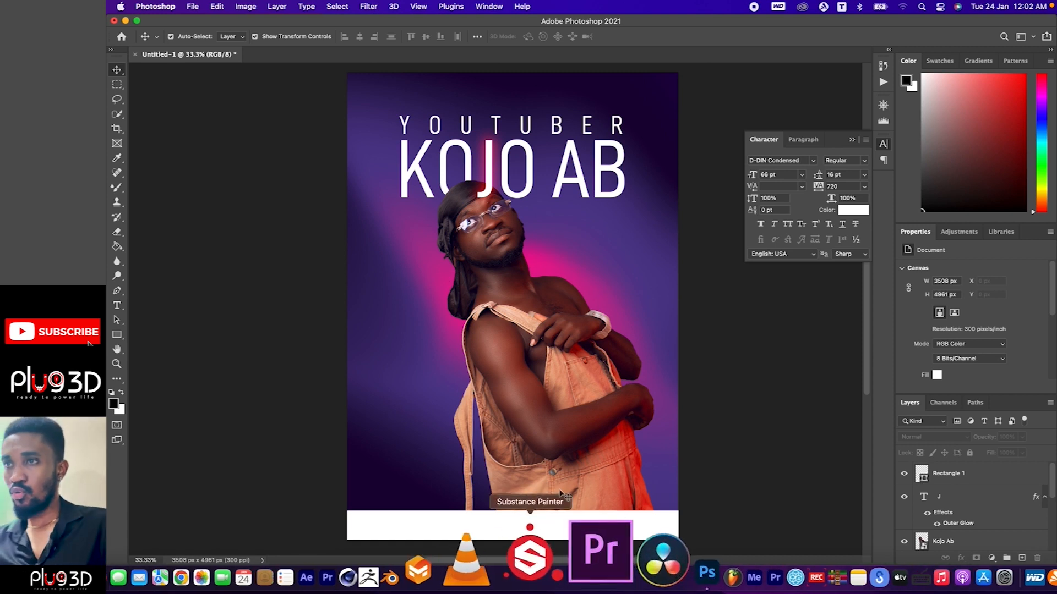
pyautogui.click(558, 530)
pyautogui.moveTo(558, 529); pyautogui.dragTo(557, 524)
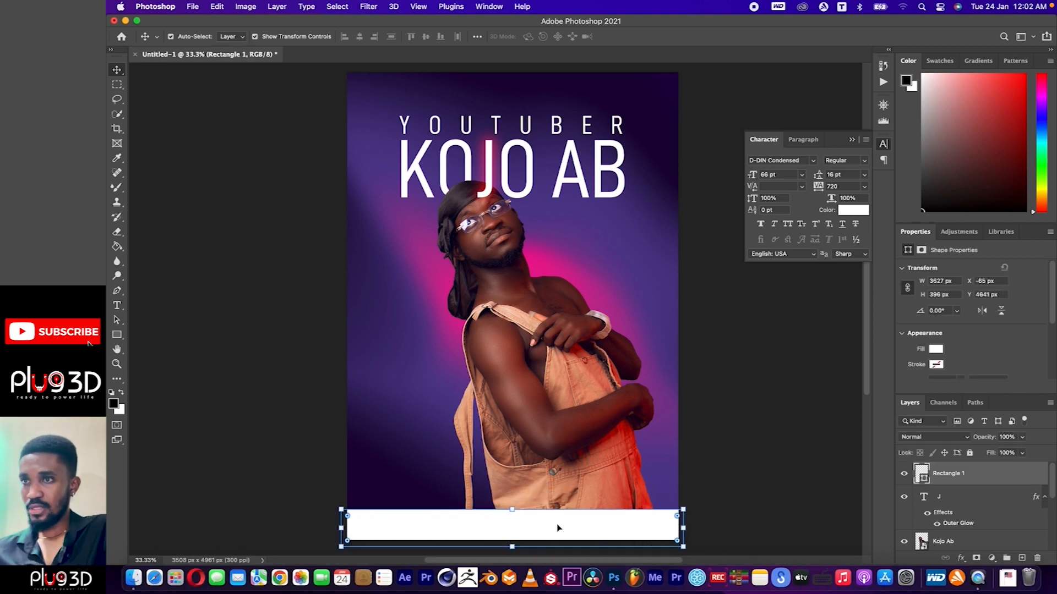
pyautogui.click(709, 478)
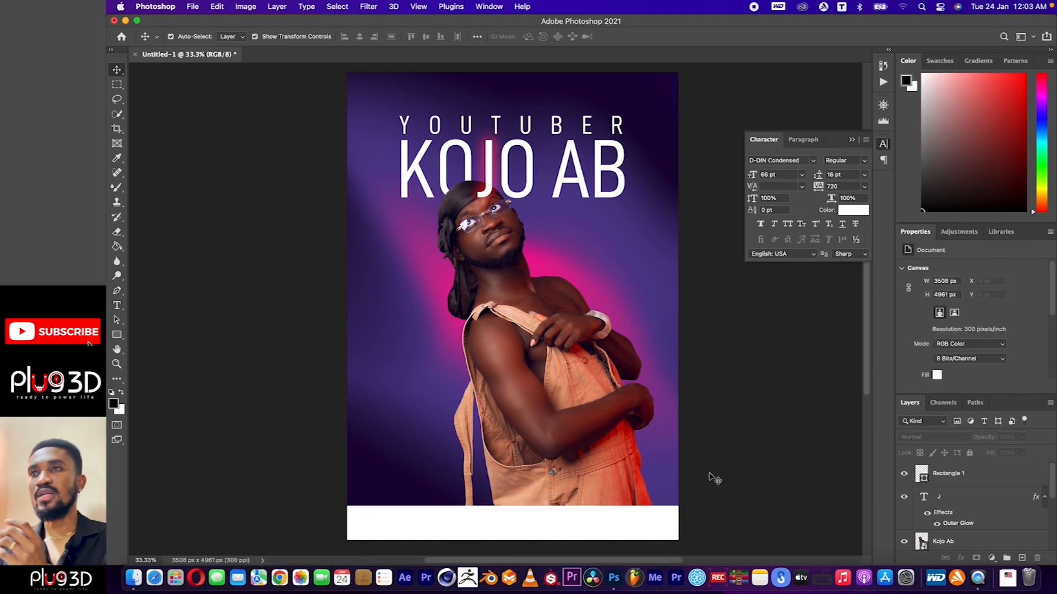
pyautogui.click(524, 131)
pyautogui.click(705, 198)
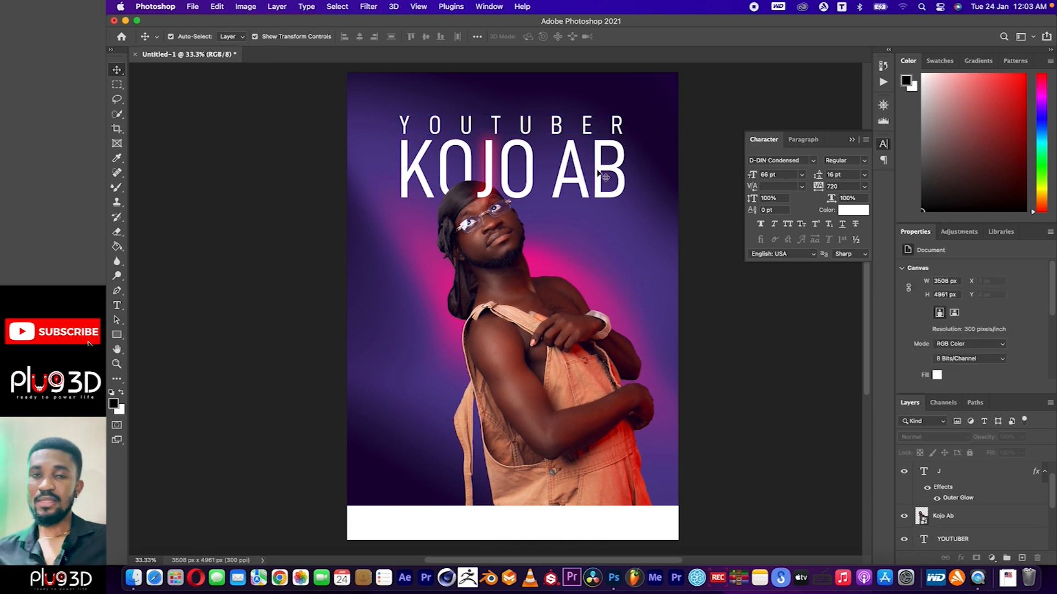
pyautogui.click(530, 128)
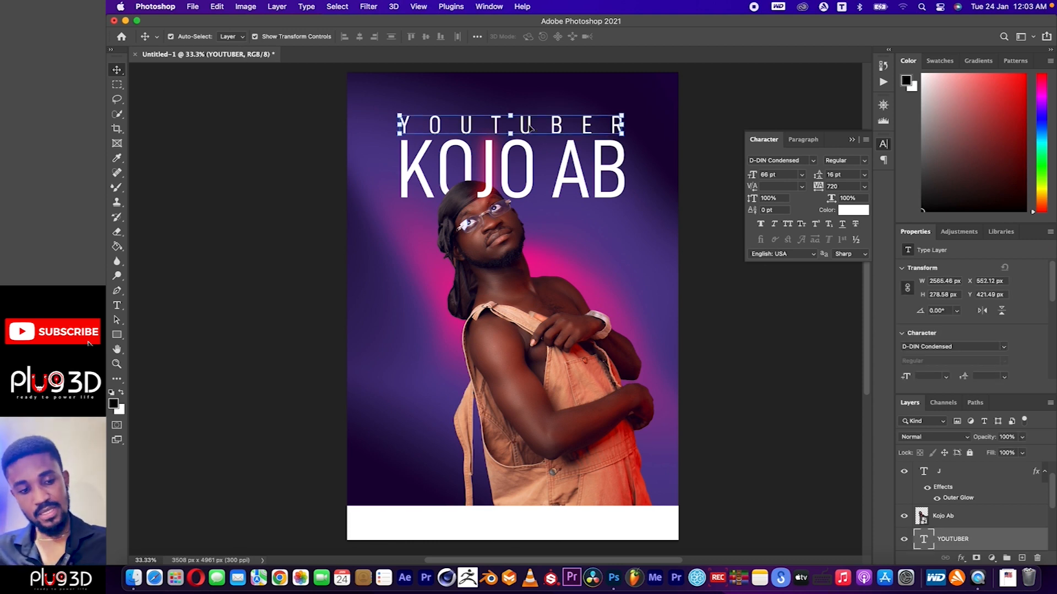
pyautogui.press('super+t')
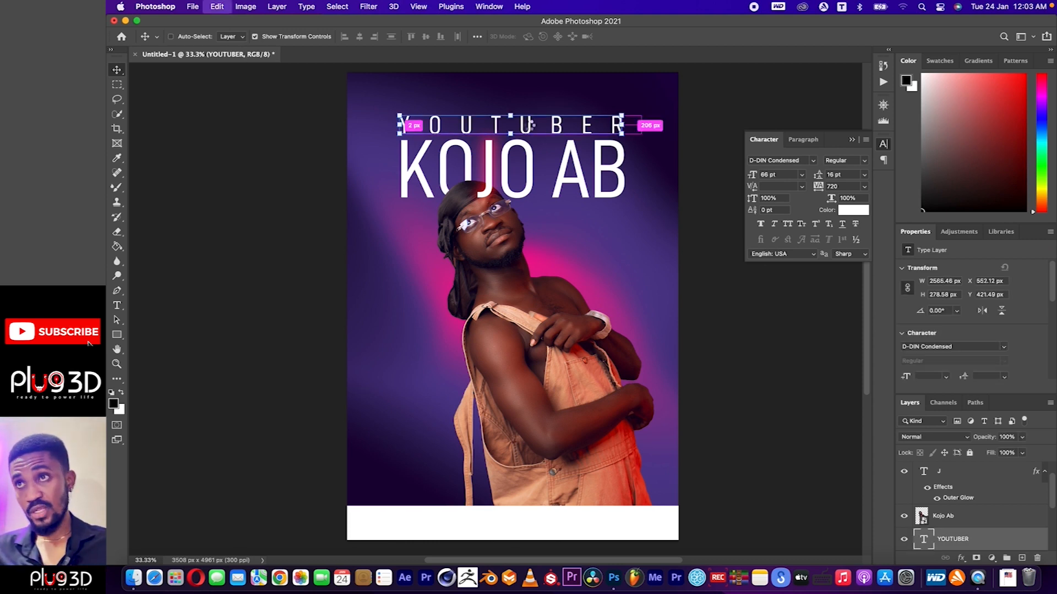
pyautogui.press('super+v')
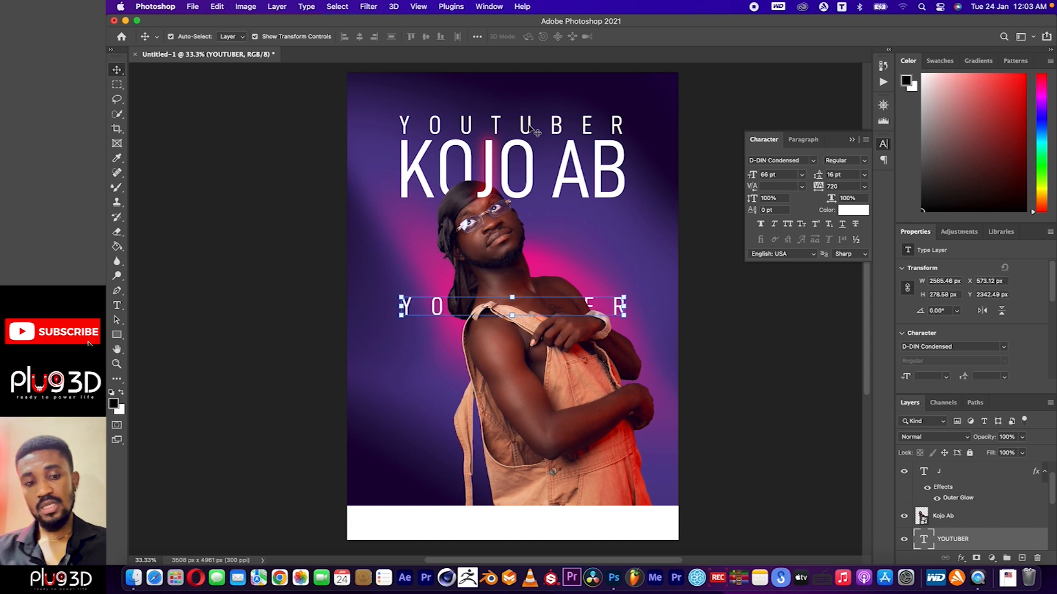
pyautogui.press('super+z')
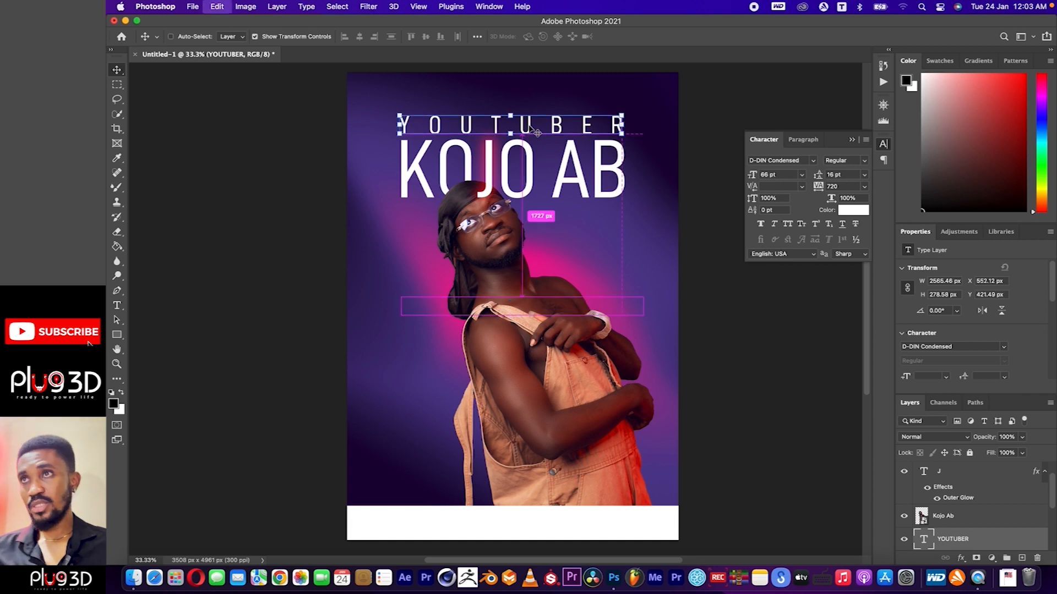
pyautogui.click(688, 271)
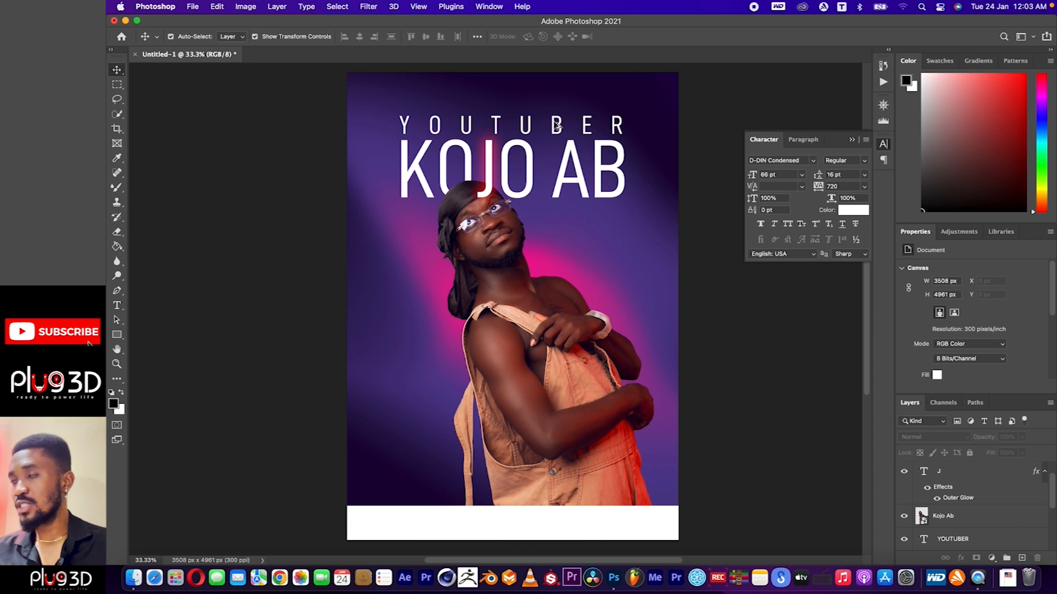
# Duplicate the YOUTUBER text and place the copy over the white bottom bar, aligned with the original text.
pyautogui.click(556, 125)
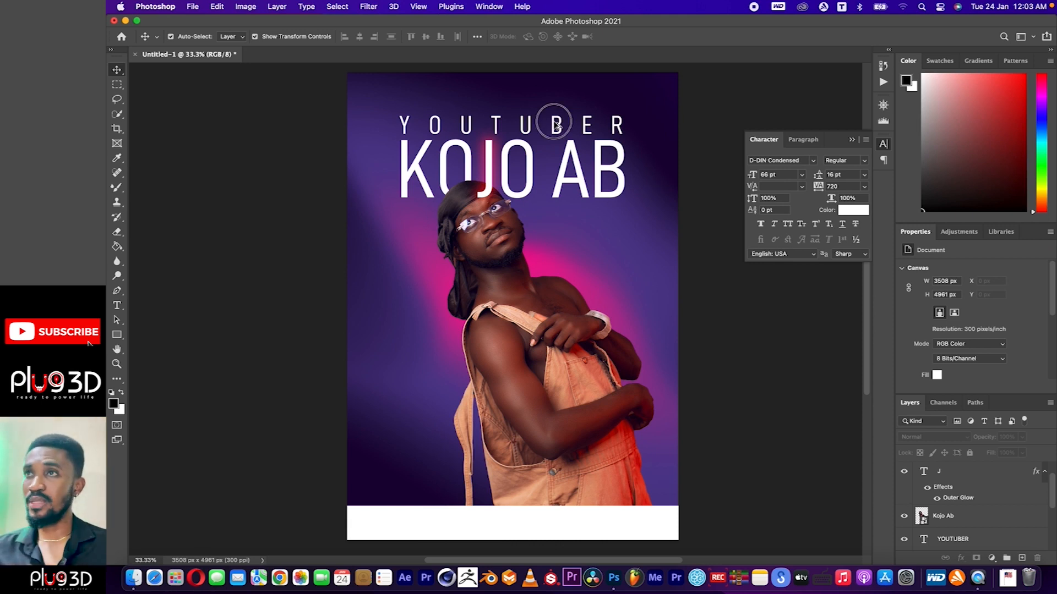
pyautogui.moveTo(556, 124); pyautogui.dragTo(538, 296)
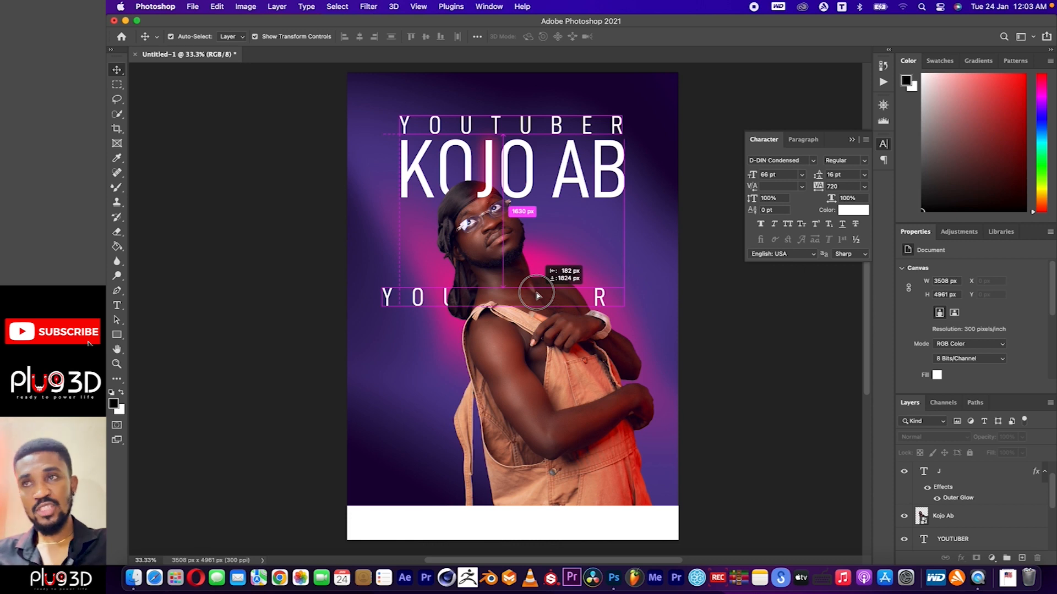
pyautogui.moveTo(539, 295); pyautogui.dragTo(494, 526)
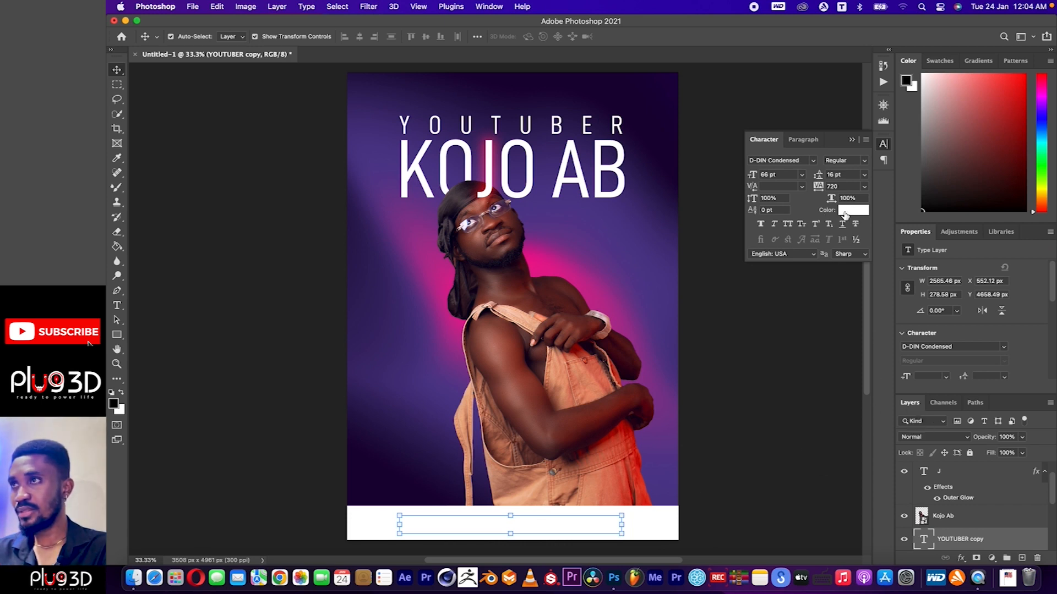
# Set the duplicated YOUTUBER text's color to dark purple 1a0040, sampled from the flyer's upper-right corner.
pyautogui.click(121, 305)
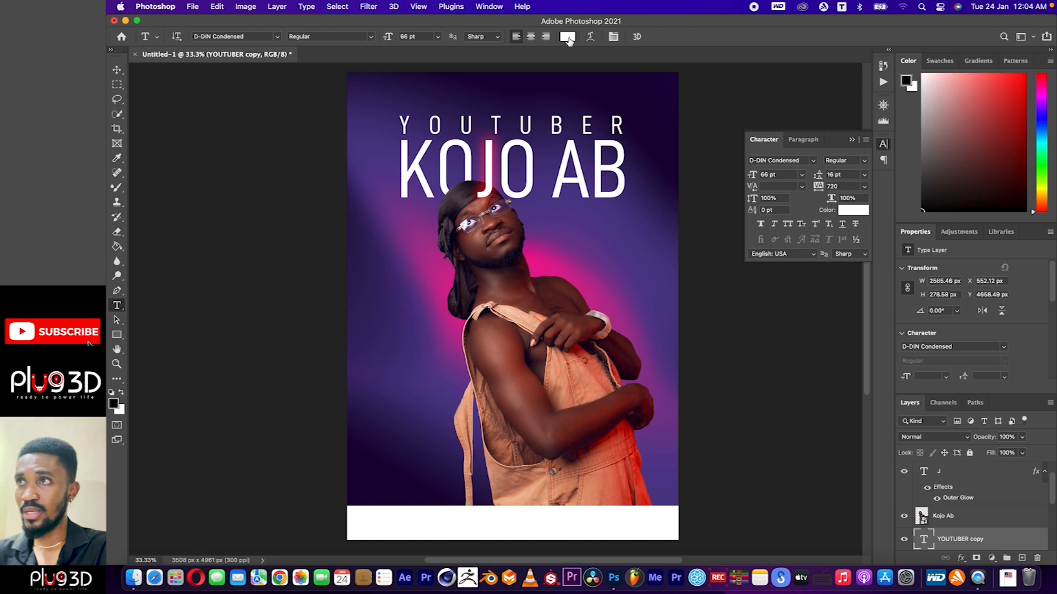
pyautogui.click(853, 212)
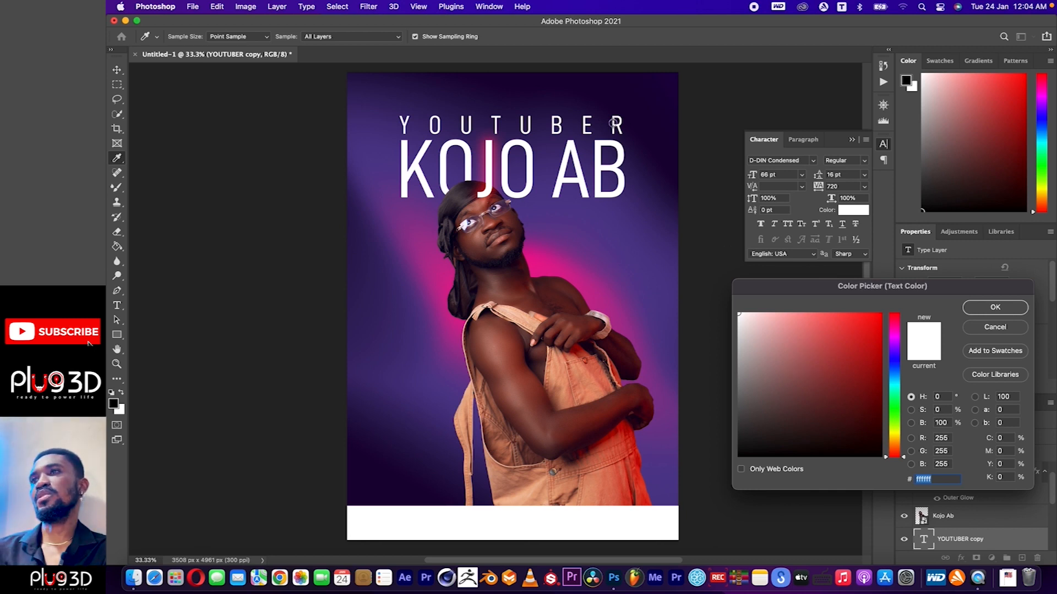
pyautogui.click(671, 83)
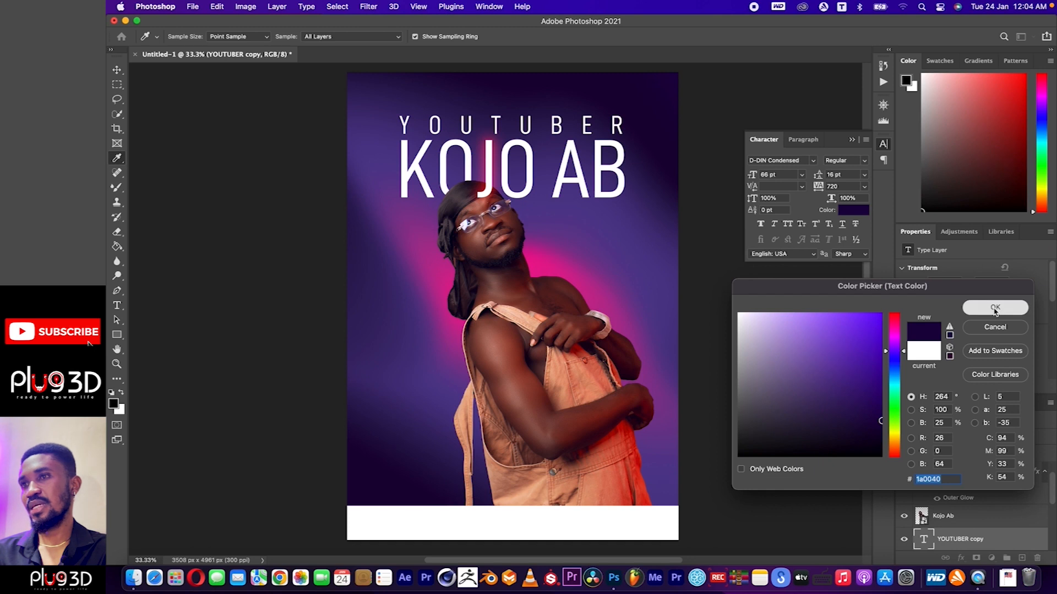
pyautogui.press('Return')
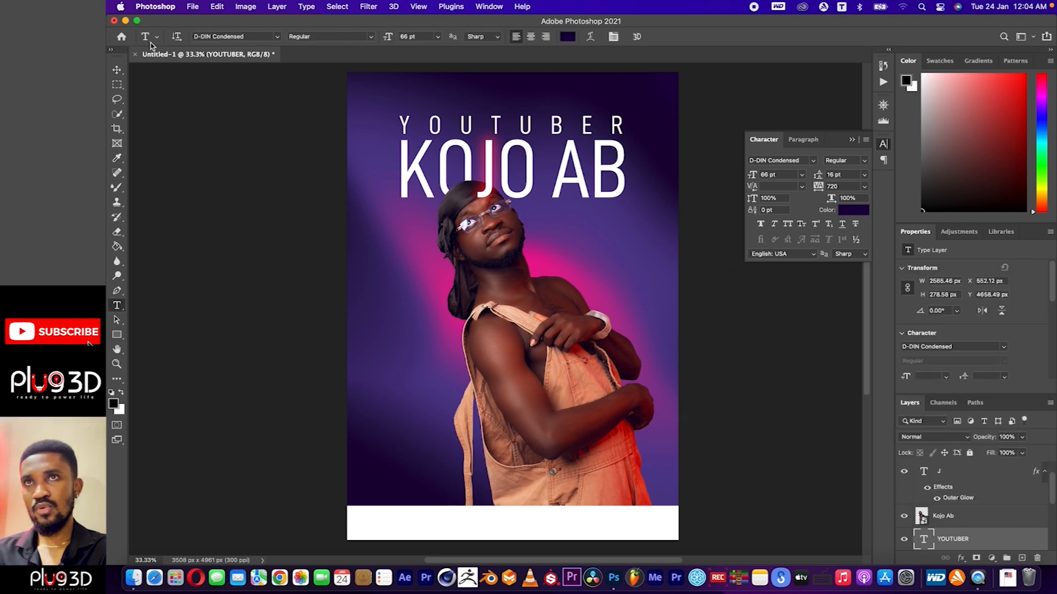
# Reorder the layers so the duplicated YOUTUBER text lies above Rectangle 1 at the top of the stack.
pyautogui.click(117, 69)
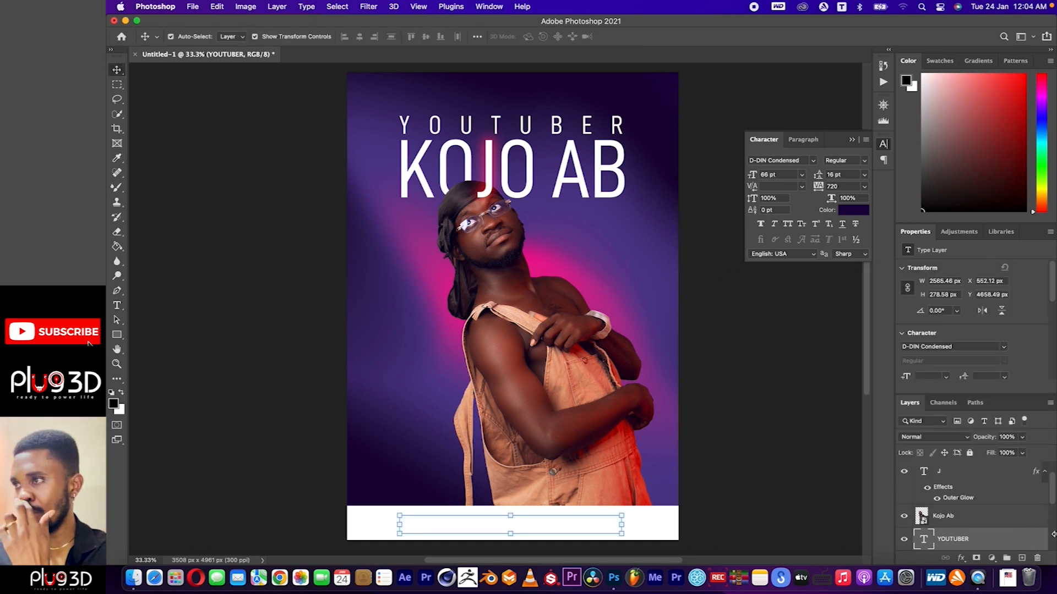
pyautogui.scroll(-2, 966, 533)
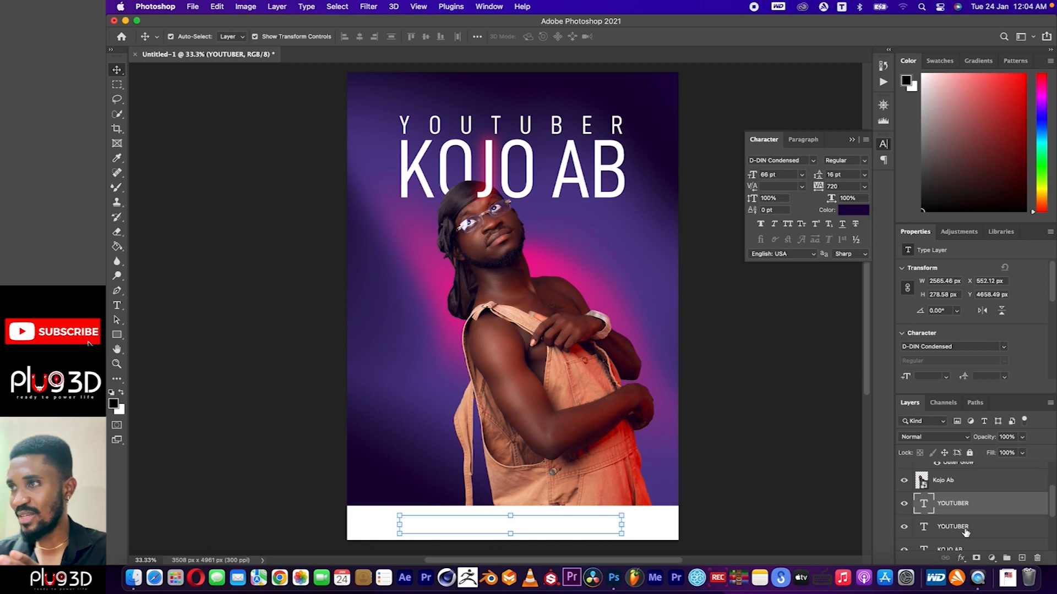
pyautogui.click(627, 528)
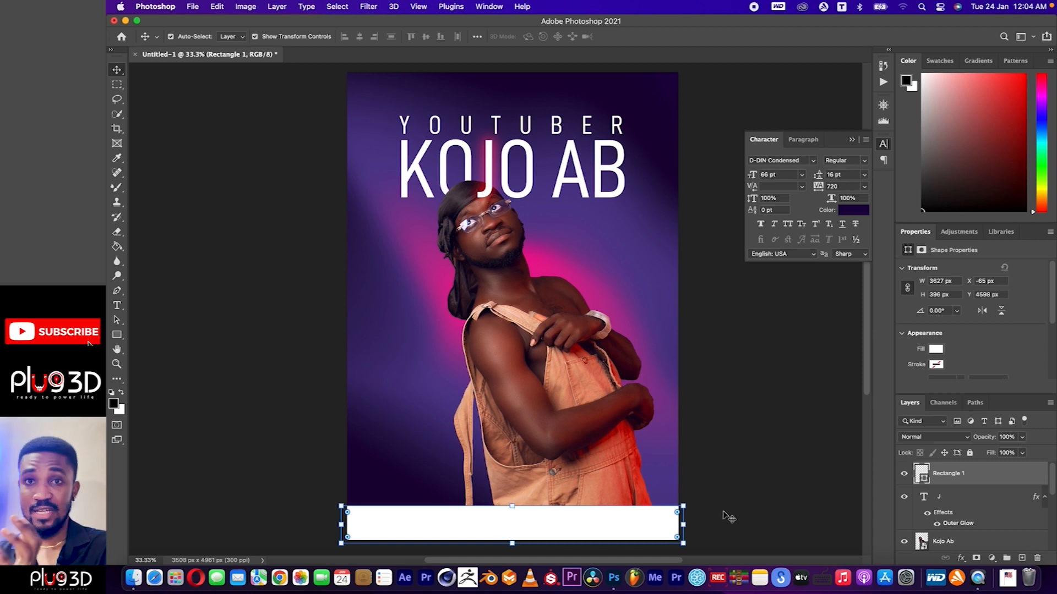
pyautogui.scroll(-3, 995, 533)
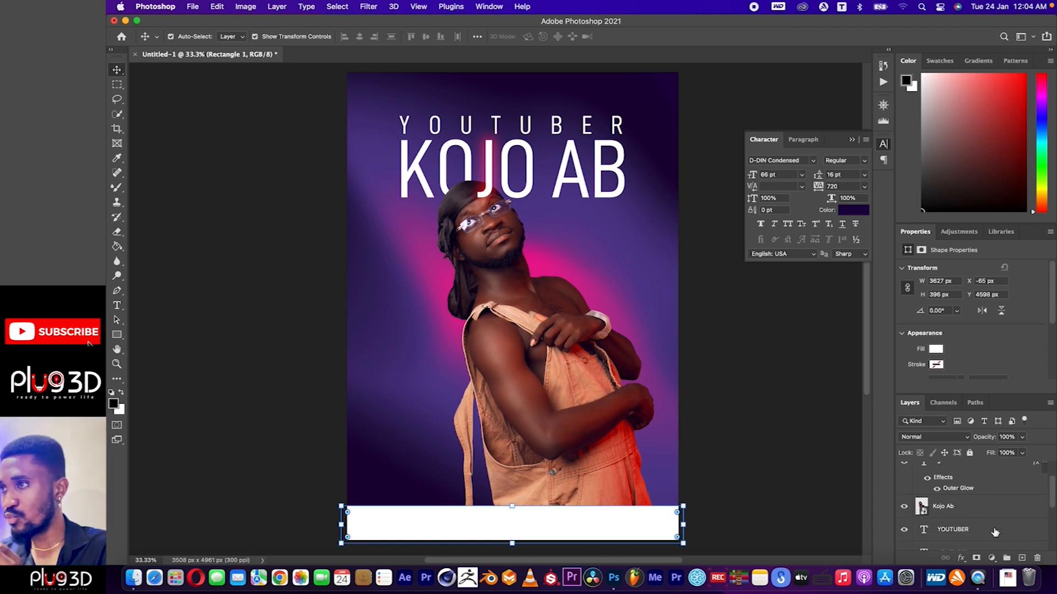
pyautogui.scroll(-5, 995, 532)
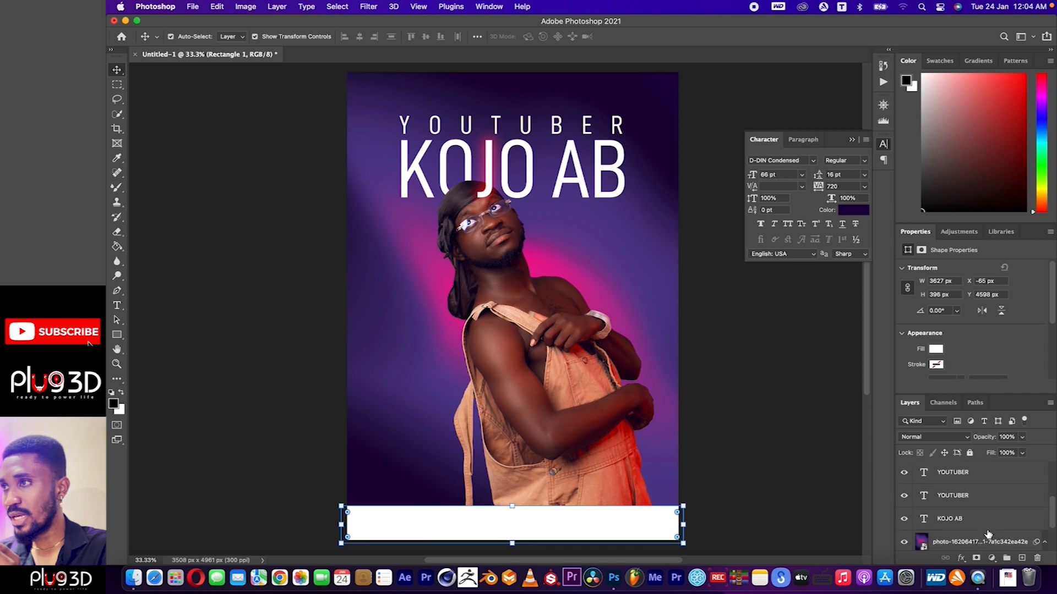
pyautogui.scroll(4, 989, 535)
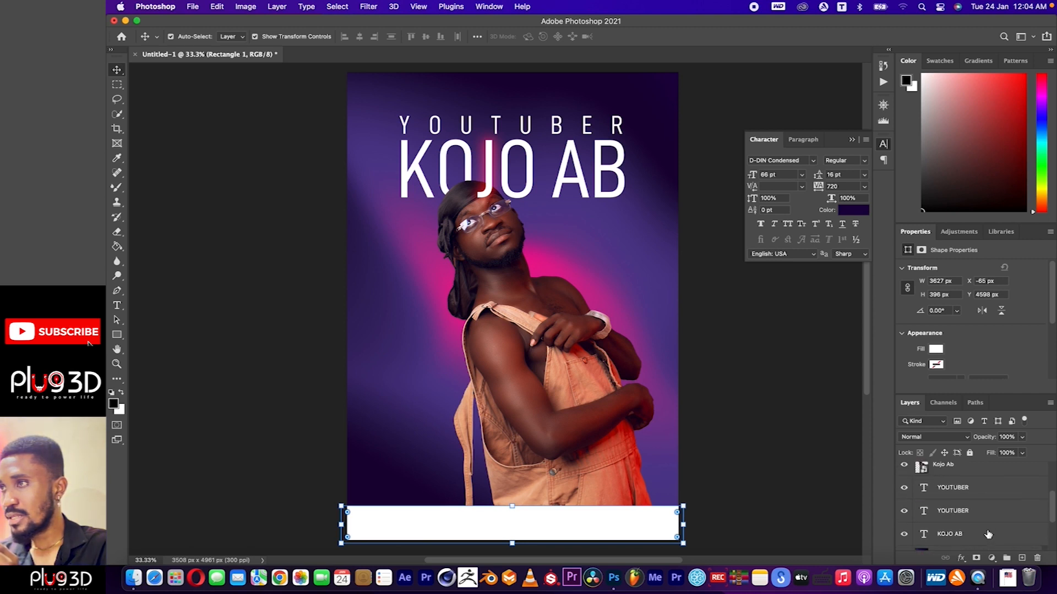
pyautogui.click(959, 513)
pyautogui.click(969, 497)
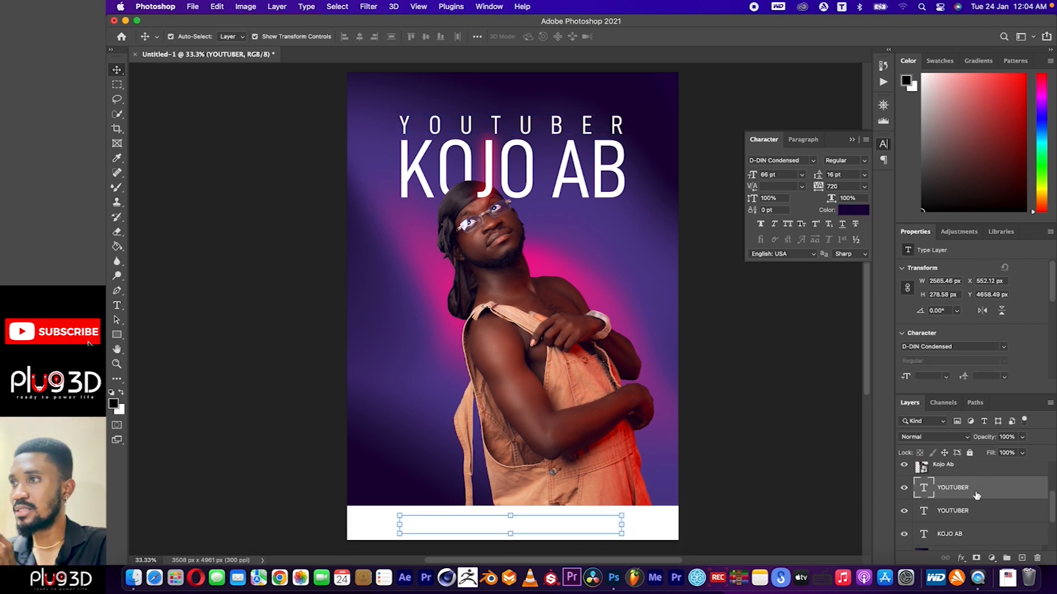
pyautogui.moveTo(970, 495); pyautogui.dragTo(964, 471)
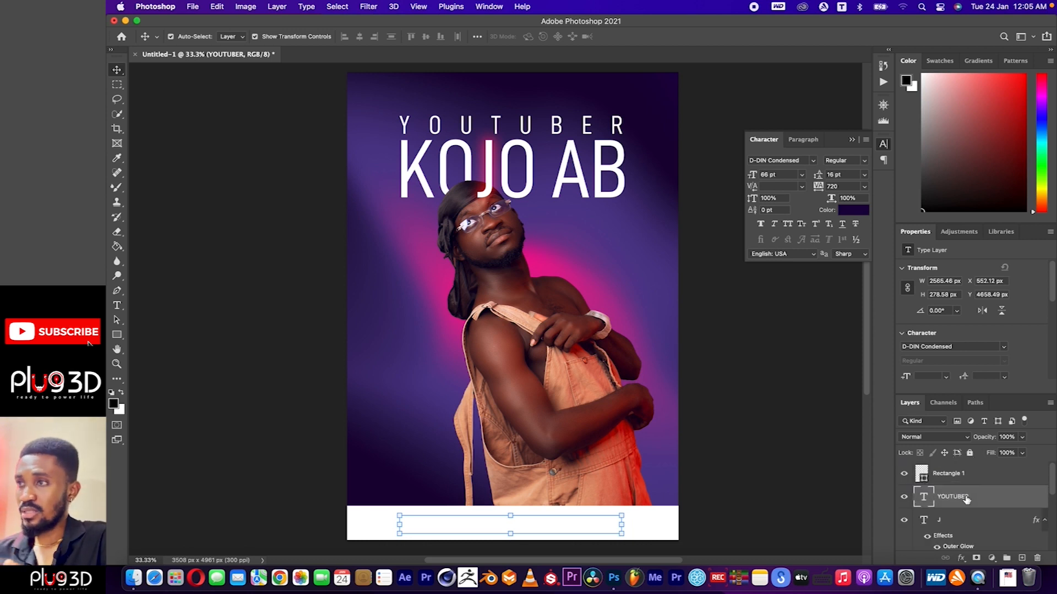
pyautogui.click(940, 475)
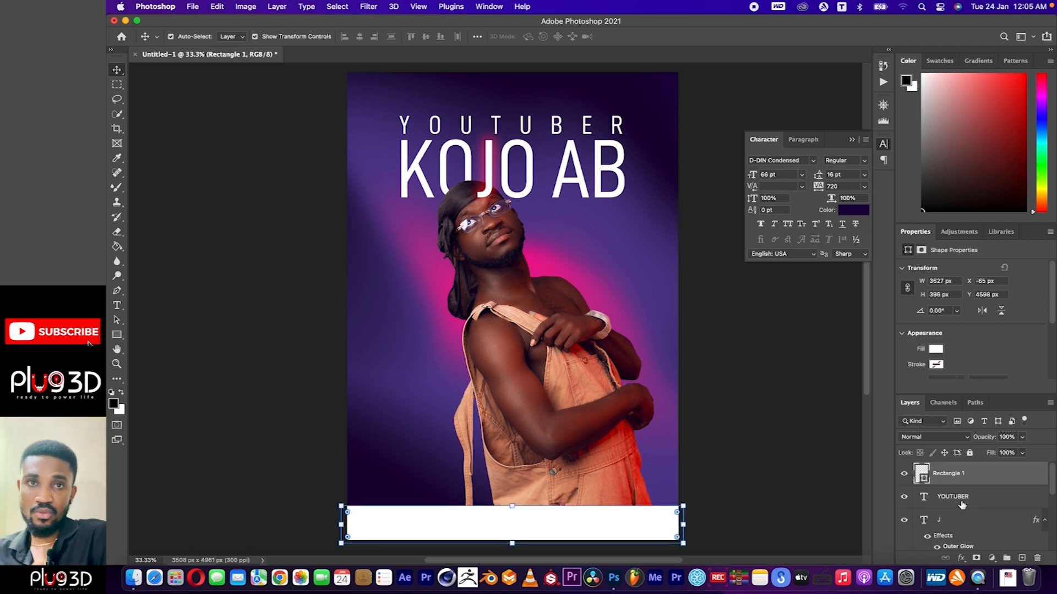
pyautogui.click(964, 497)
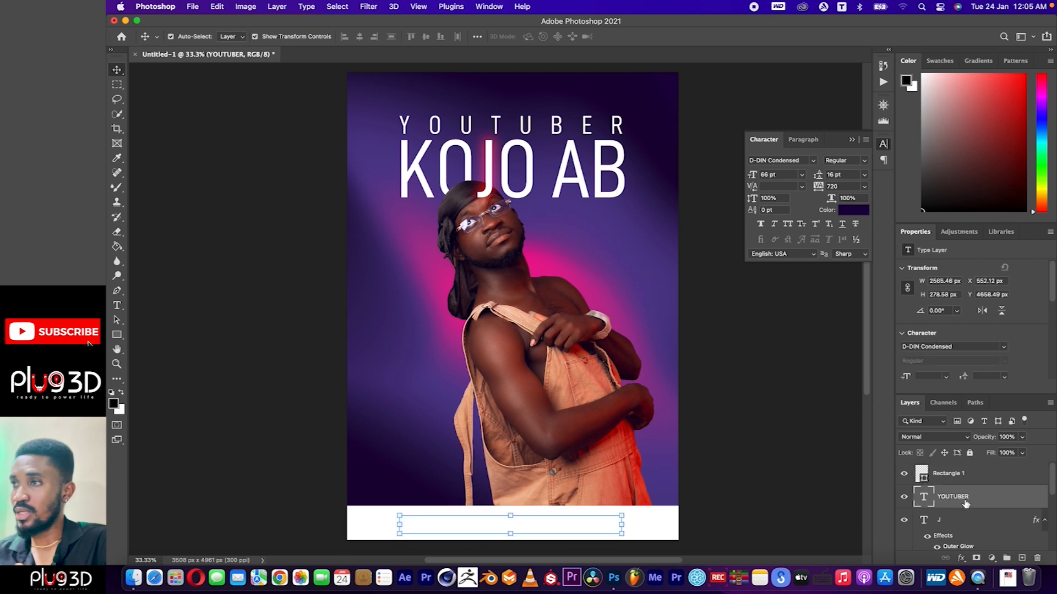
pyautogui.moveTo(968, 497); pyautogui.dragTo(969, 467)
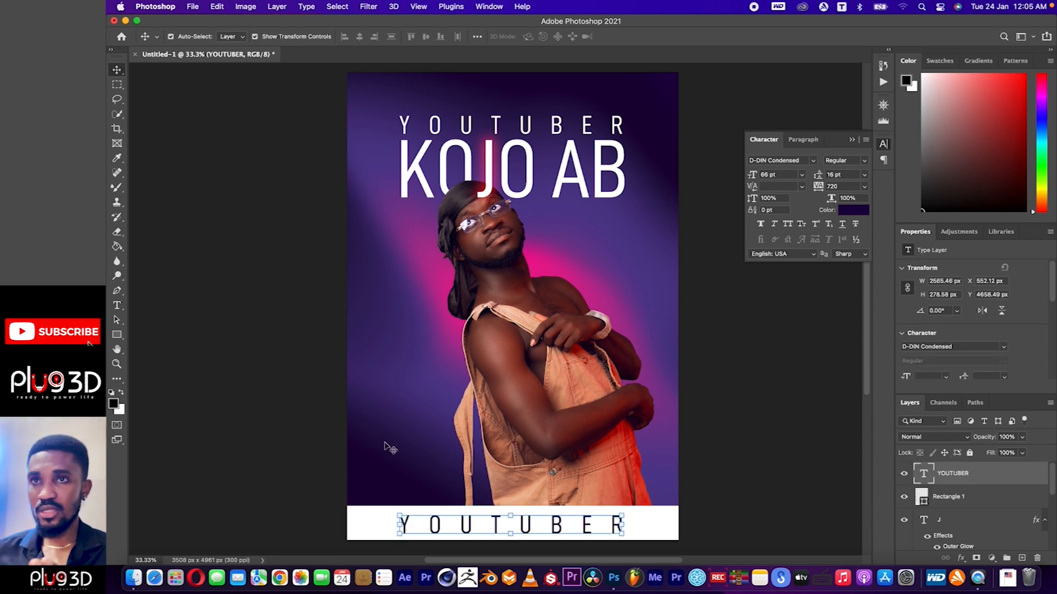
# Reduce the YOUTUBER text on the white bar to 40 pt and set its tracking to 50.
pyautogui.click(117, 306)
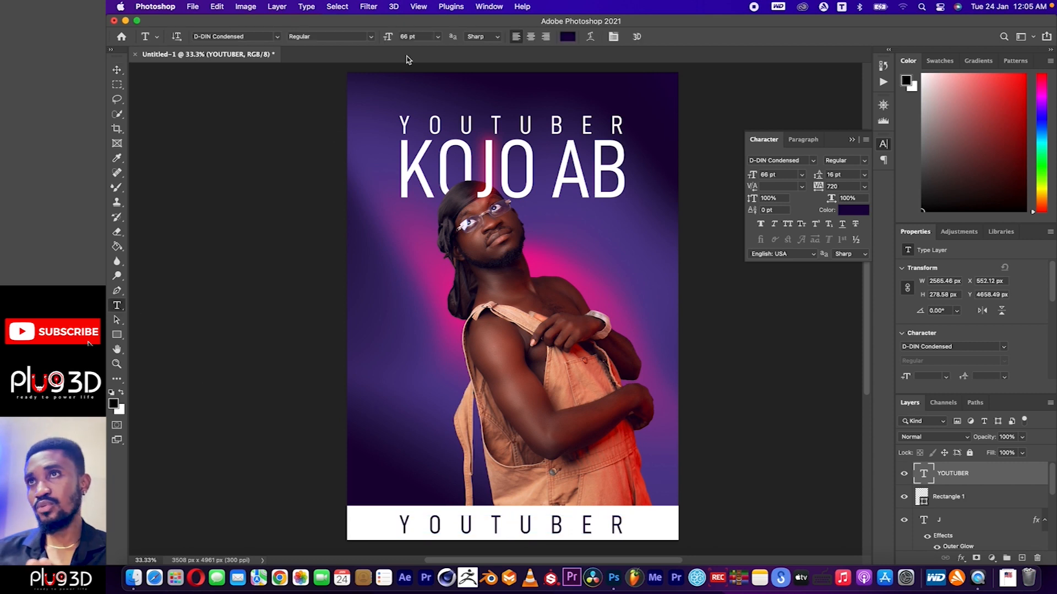
pyautogui.moveTo(388, 36); pyautogui.dragTo(373, 40)
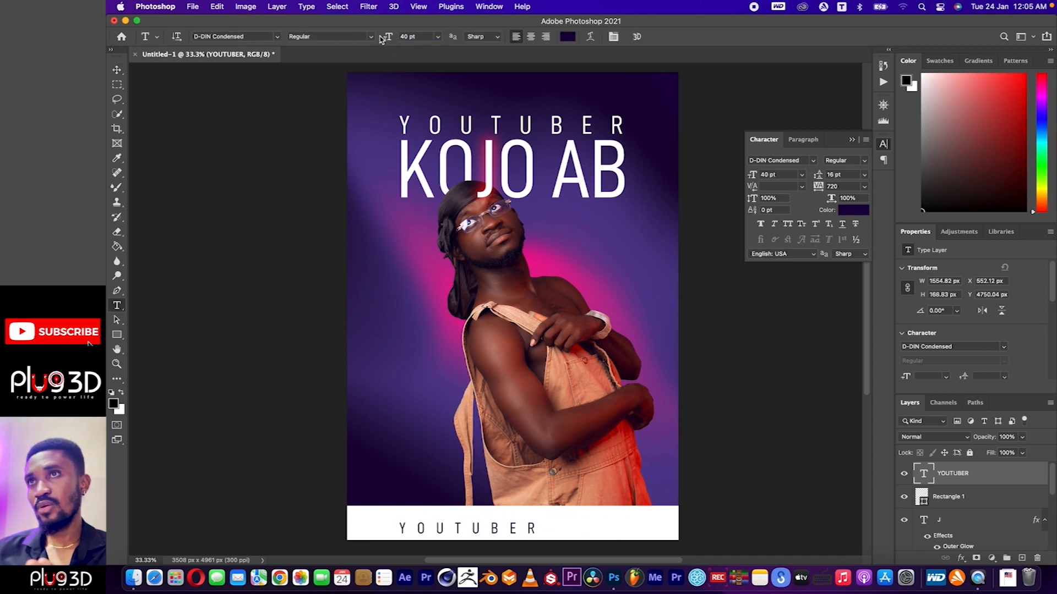
pyautogui.click(827, 187)
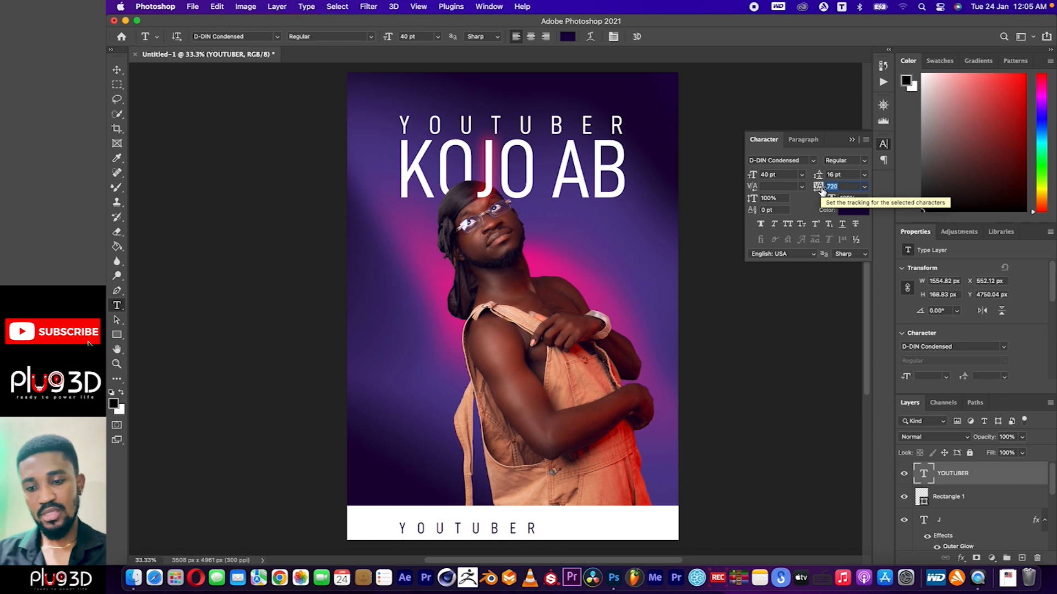
pyautogui.write('50')
pyautogui.press('Return')
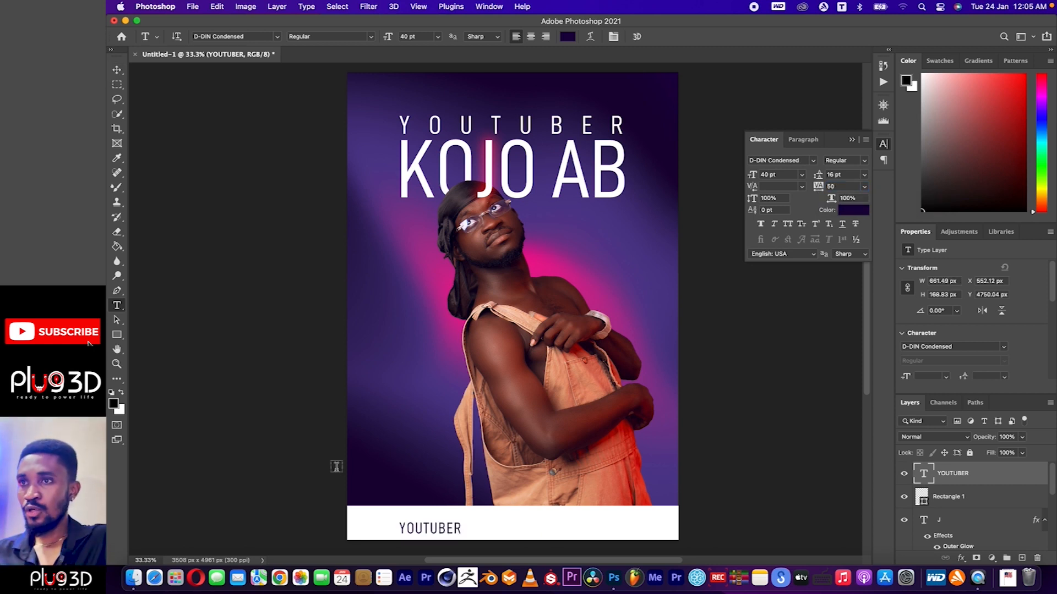
# Replace the duplicated YOUTUBER text on the white bar with "IF YOU FEEL ME LETS LINK UP".
pyautogui.doubleClick(432, 530)
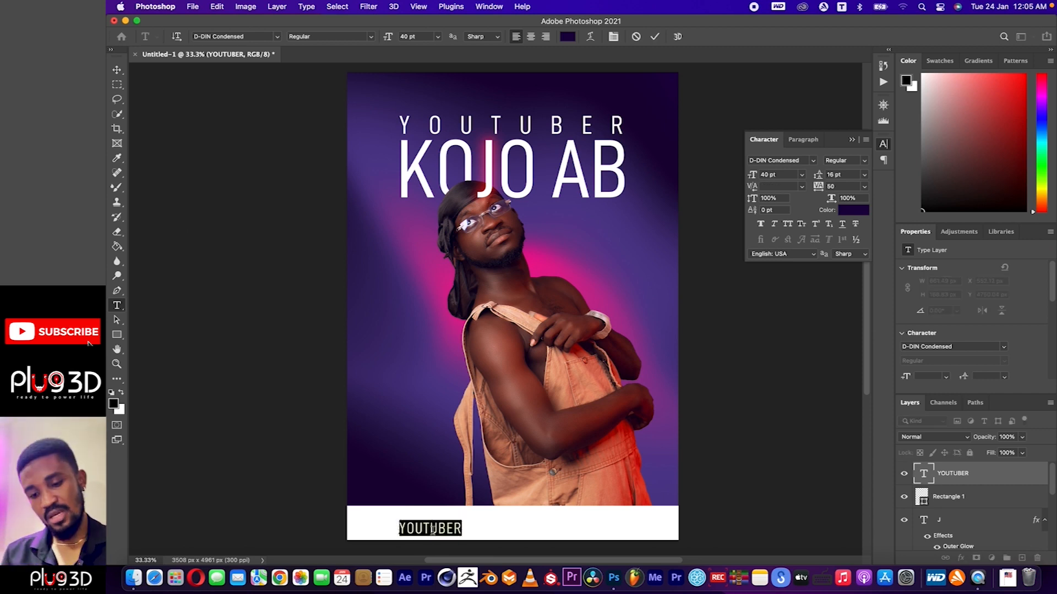
pyautogui.write('IF YOU')
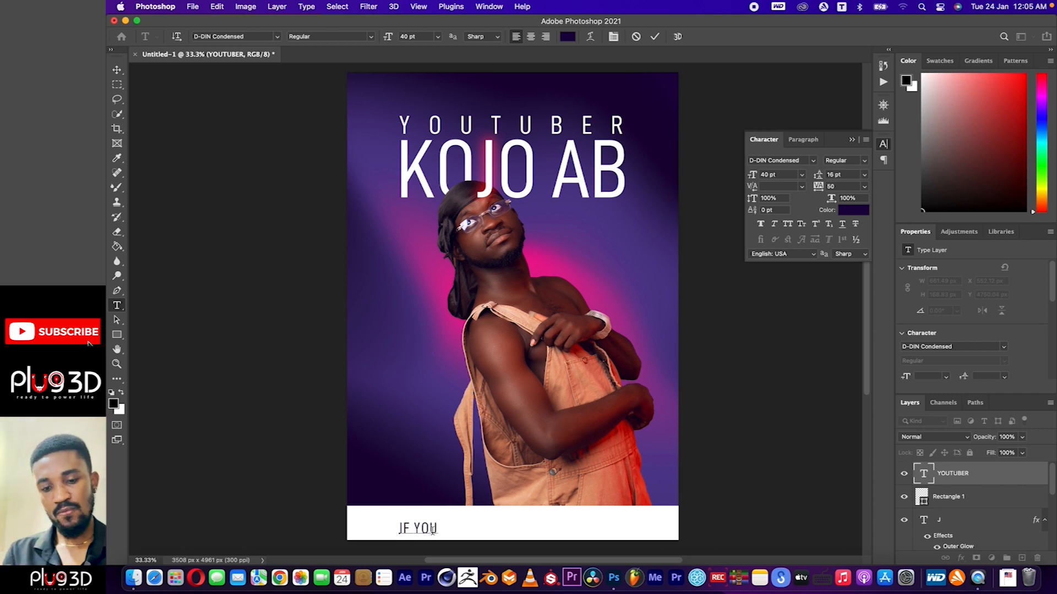
pyautogui.write(' FEEL ME ')
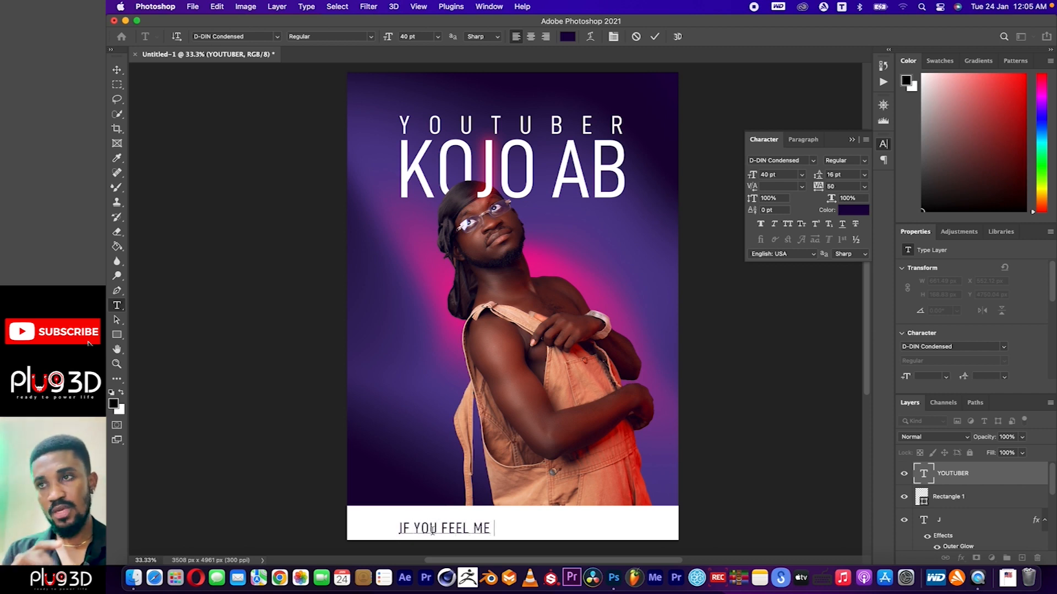
pyautogui.write('L')
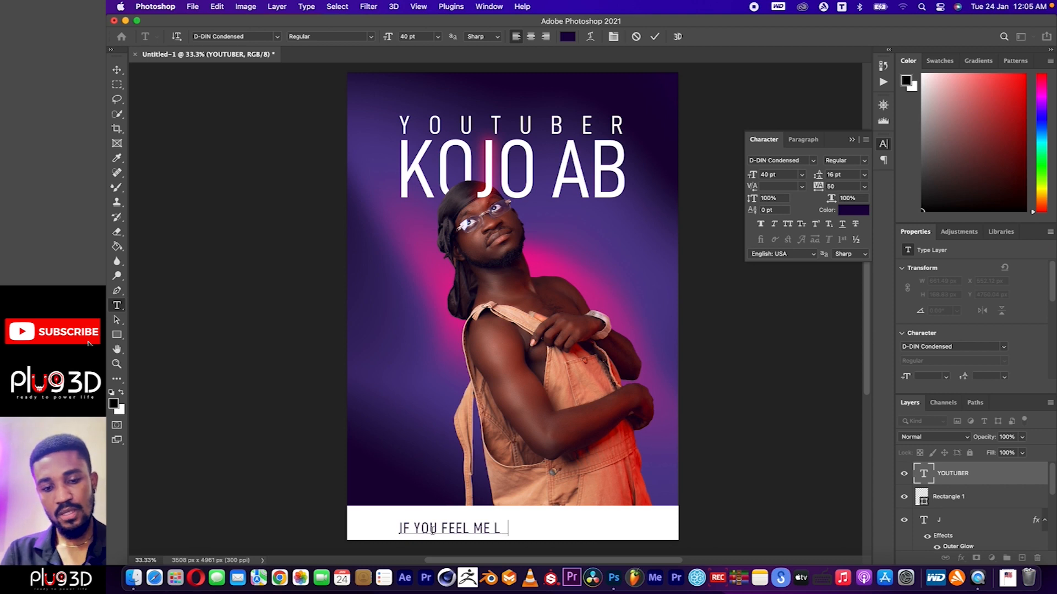
pyautogui.write('ETS')
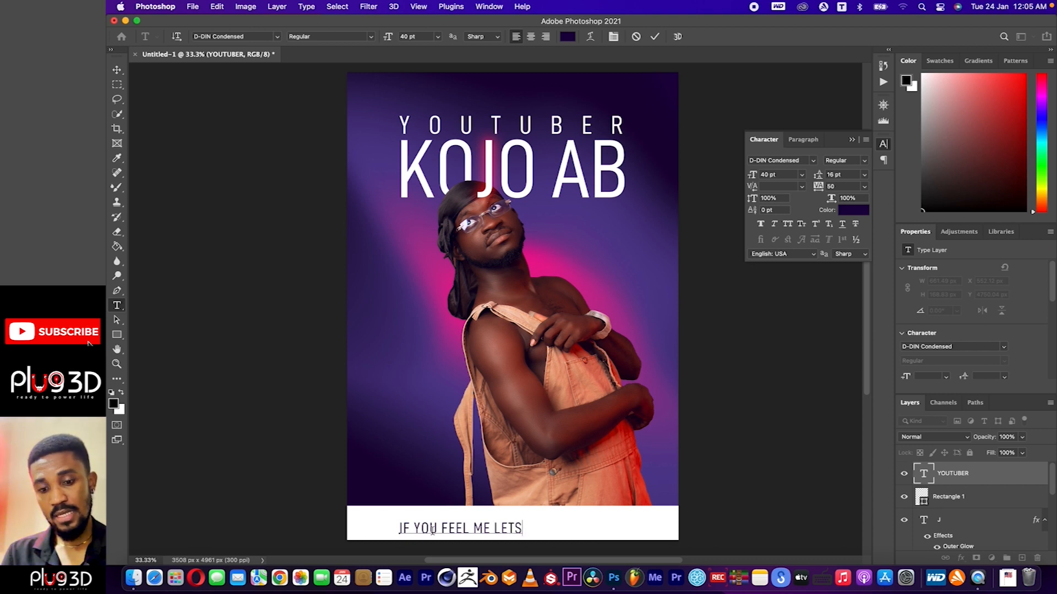
pyautogui.write(' LINK UP')
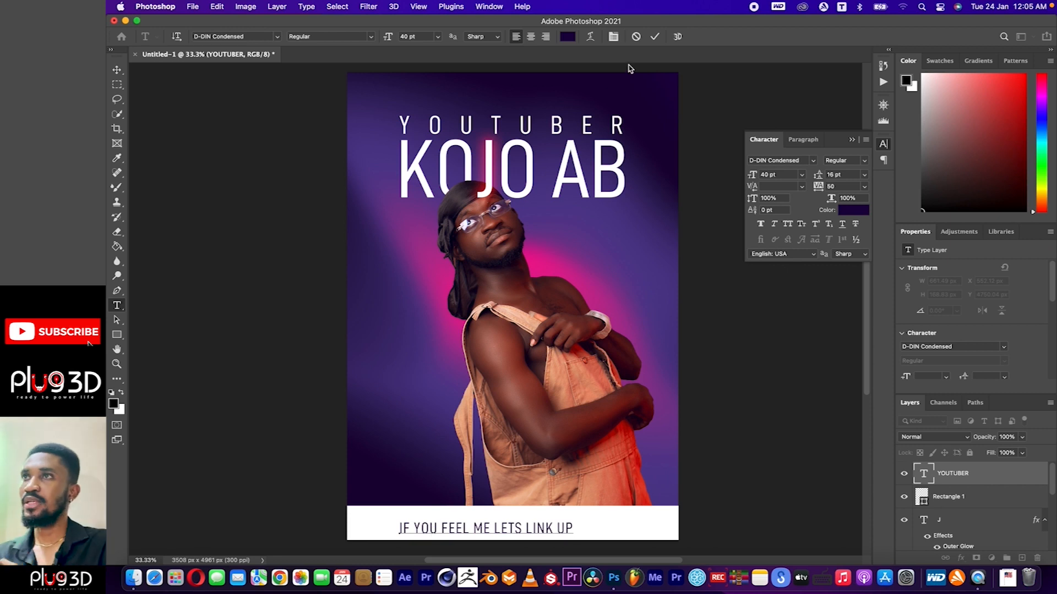
pyautogui.click(654, 36)
# Move the "IF YOU FEEL ME LETS LINK UP" text toward the middle of the white bar and deselect it.
pyautogui.click(116, 69)
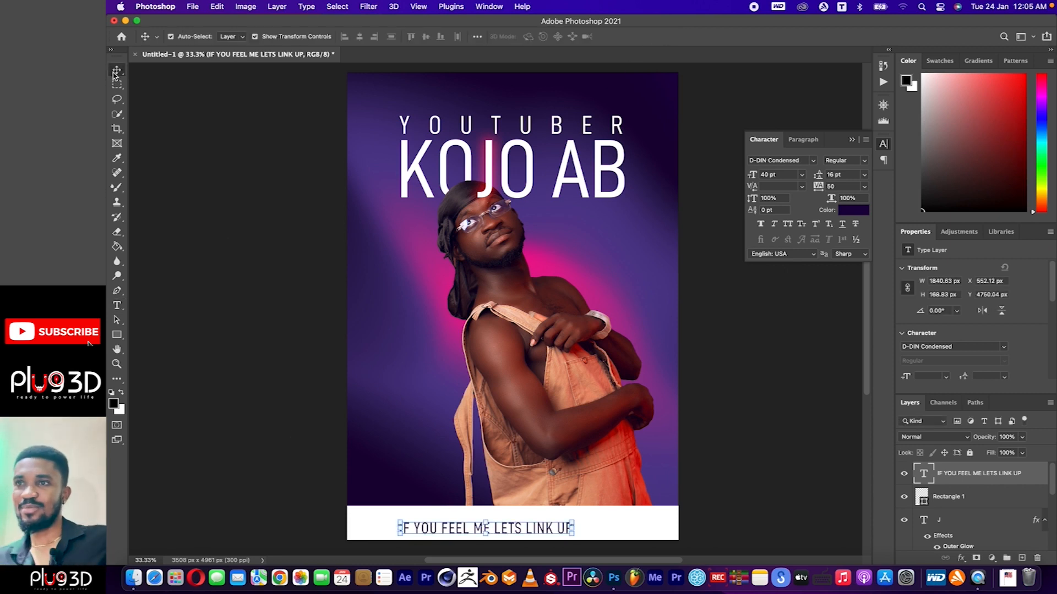
pyautogui.moveTo(551, 530); pyautogui.dragTo(566, 525)
pyautogui.hotkey('shift', 'Up')
pyautogui.hotkey('shift', 'Up')
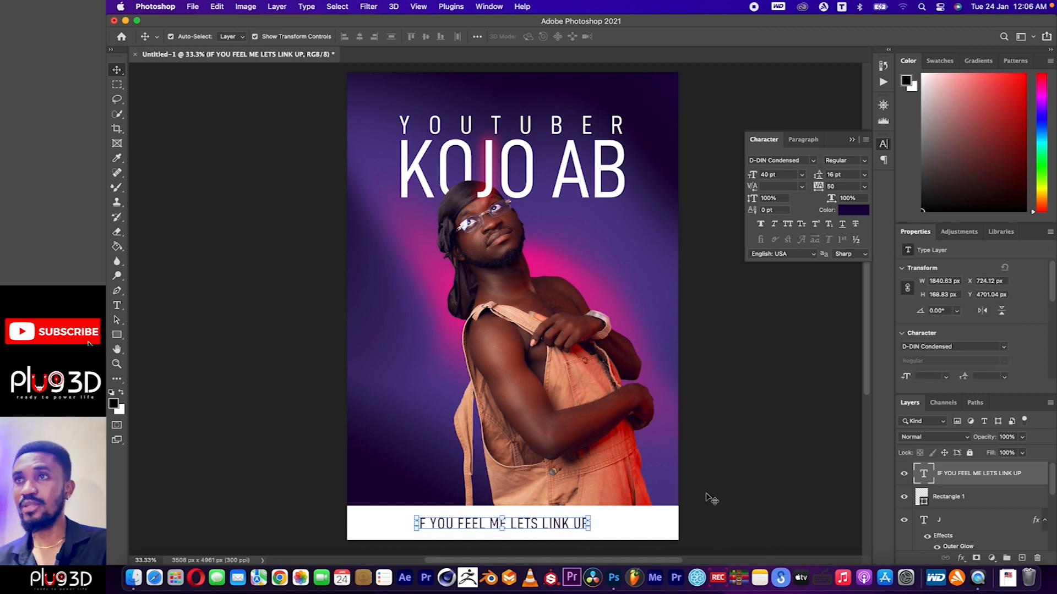
pyautogui.click(708, 498)
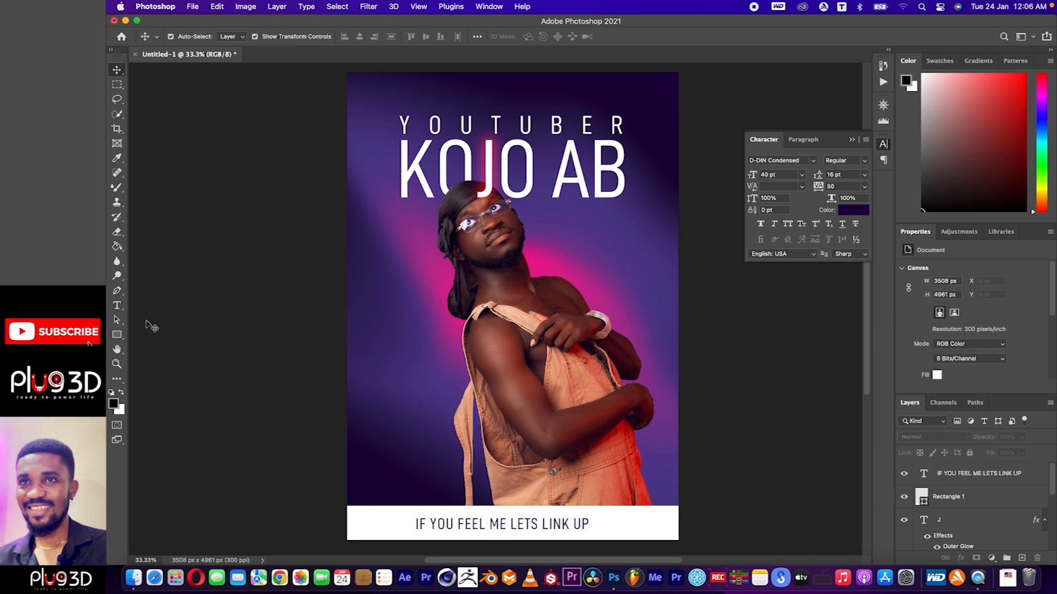
# Draw a small ellipse with the Ellipse tool on the white bar, just before the word "IF".
pyautogui.click(122, 333)
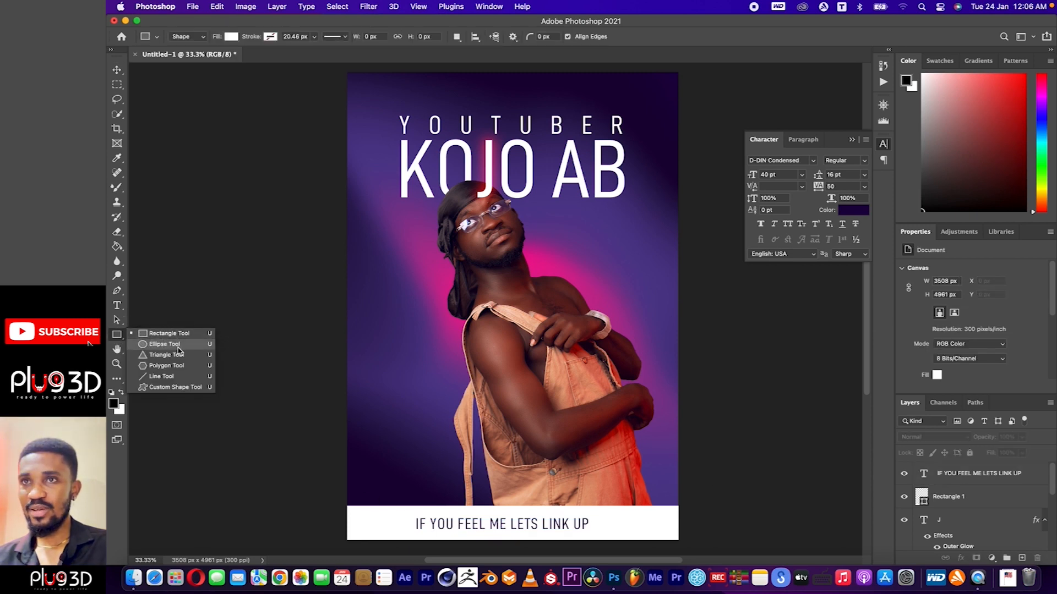
pyautogui.click(157, 343)
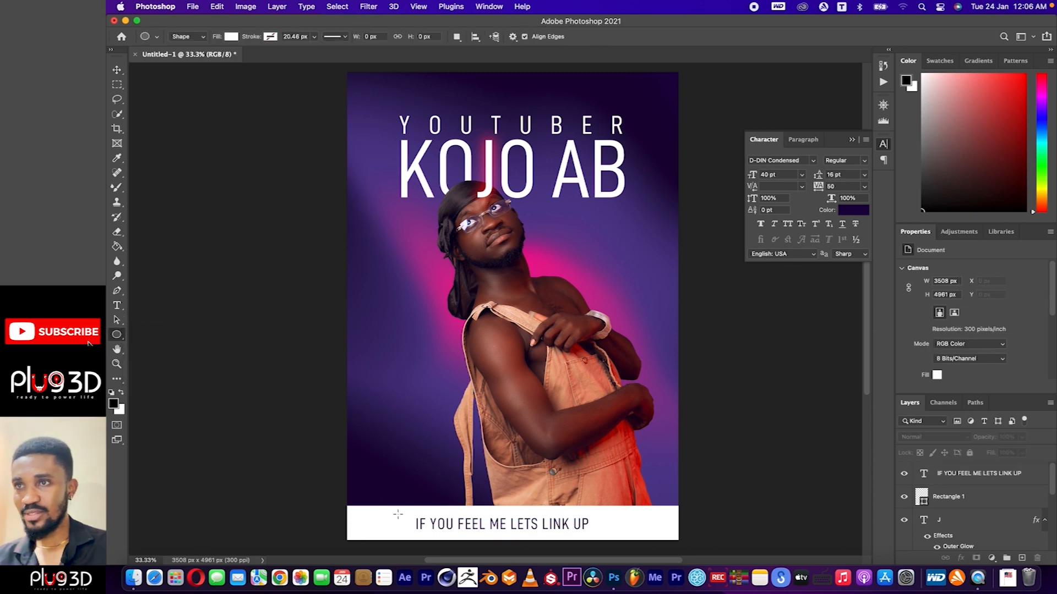
pyautogui.click(116, 334)
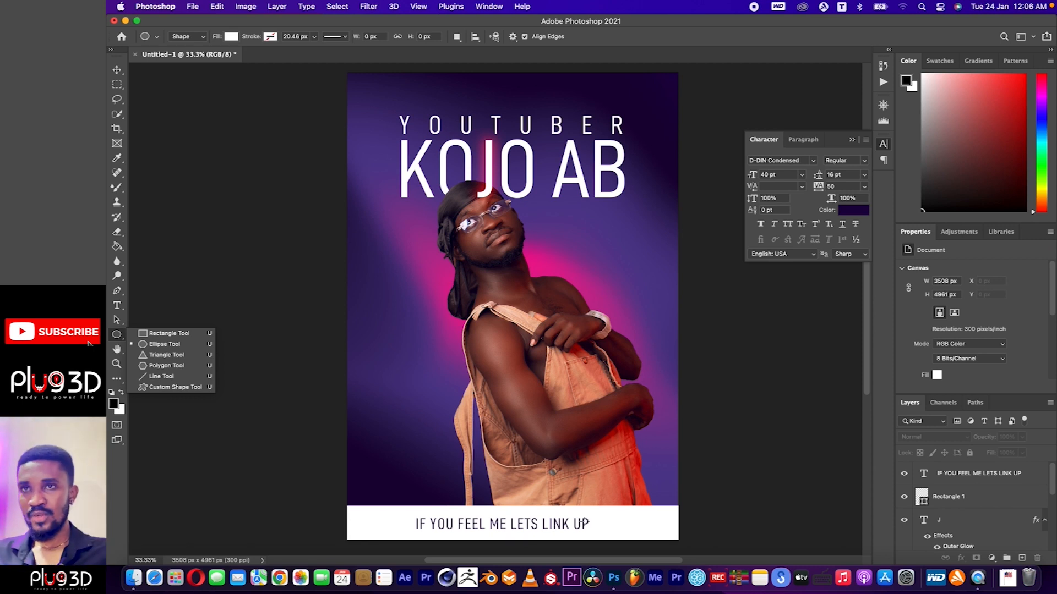
pyautogui.click(116, 335)
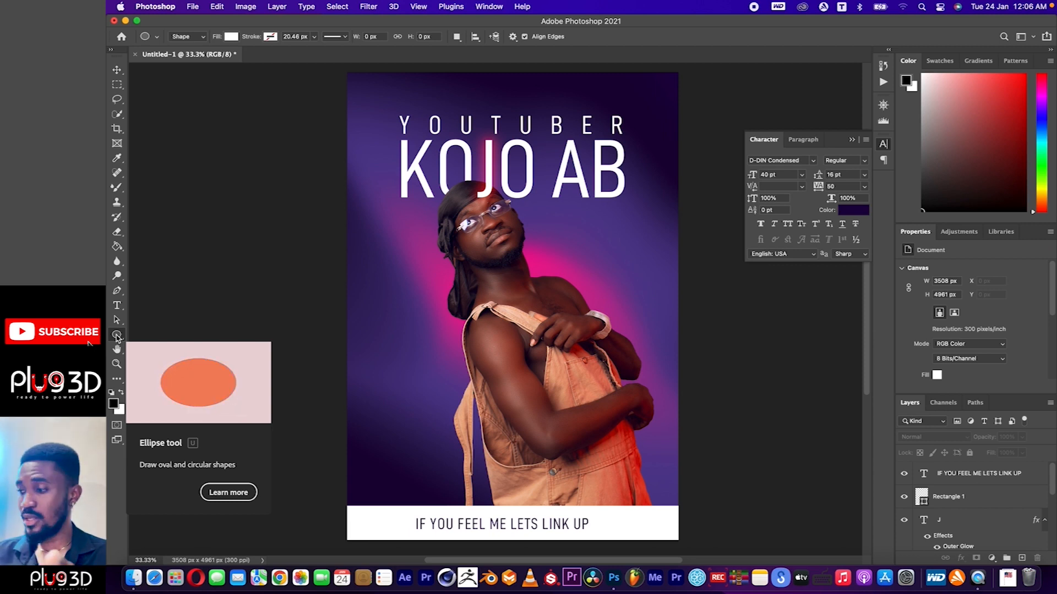
pyautogui.click(116, 337)
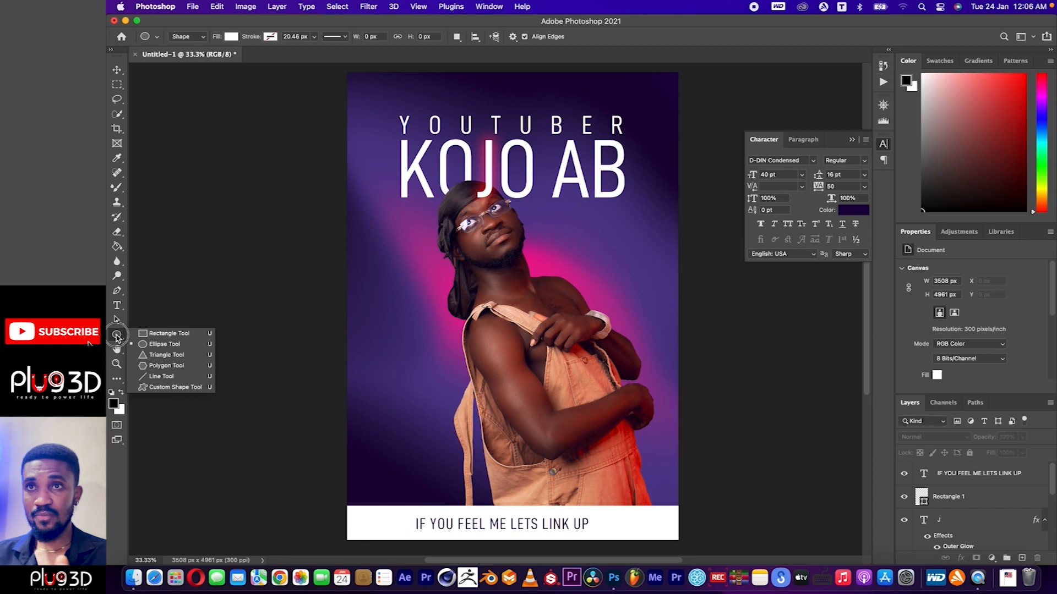
pyautogui.click(170, 344)
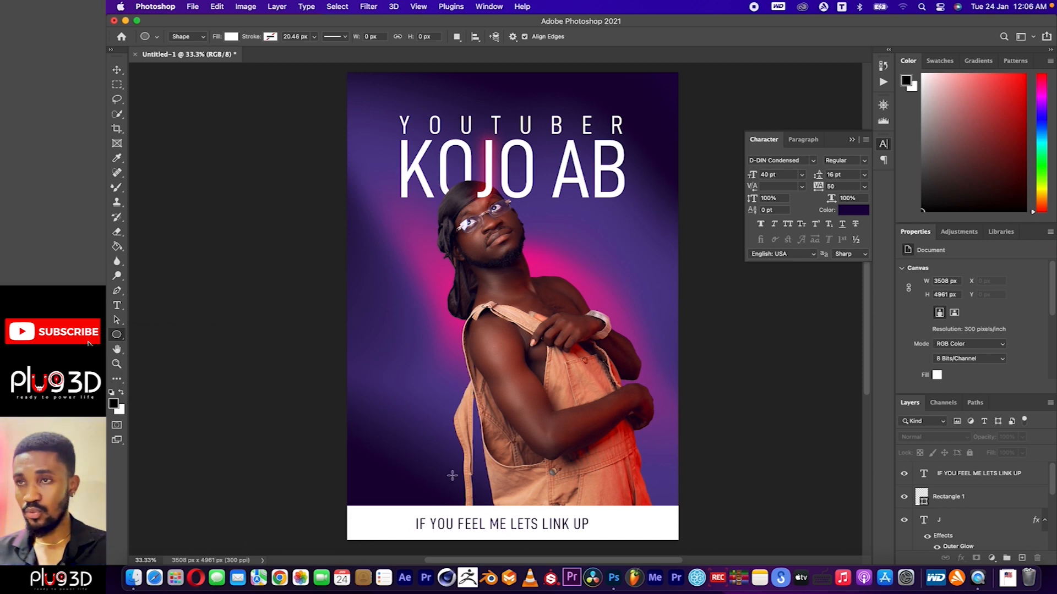
pyautogui.click(883, 105)
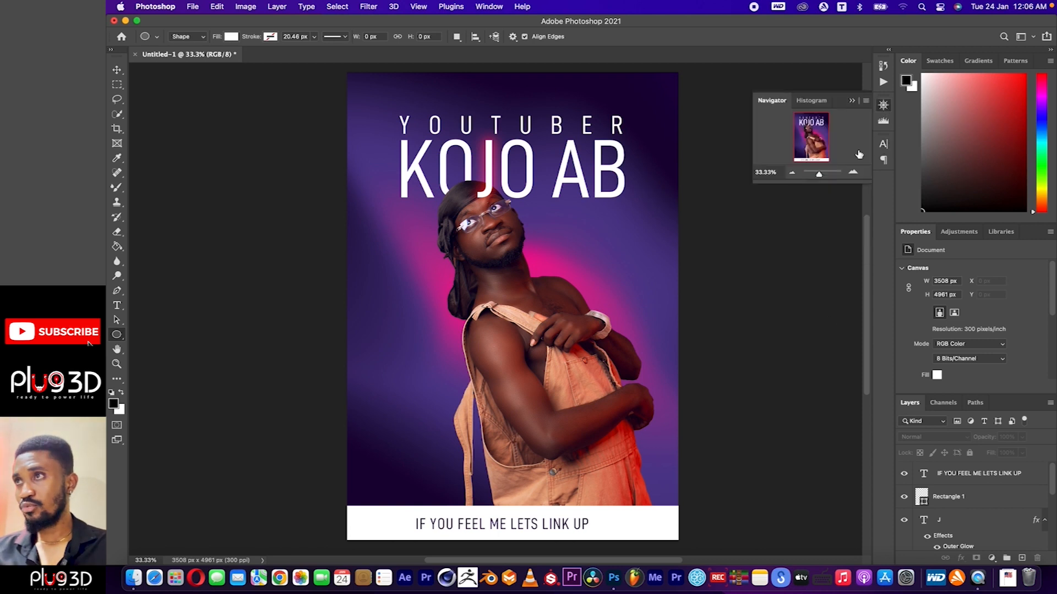
pyautogui.click(853, 174)
pyautogui.click(852, 173)
pyautogui.click(853, 174)
pyautogui.moveTo(556, 484); pyautogui.dragTo(618, 83)
pyautogui.moveTo(633, 385); pyautogui.dragTo(651, 245)
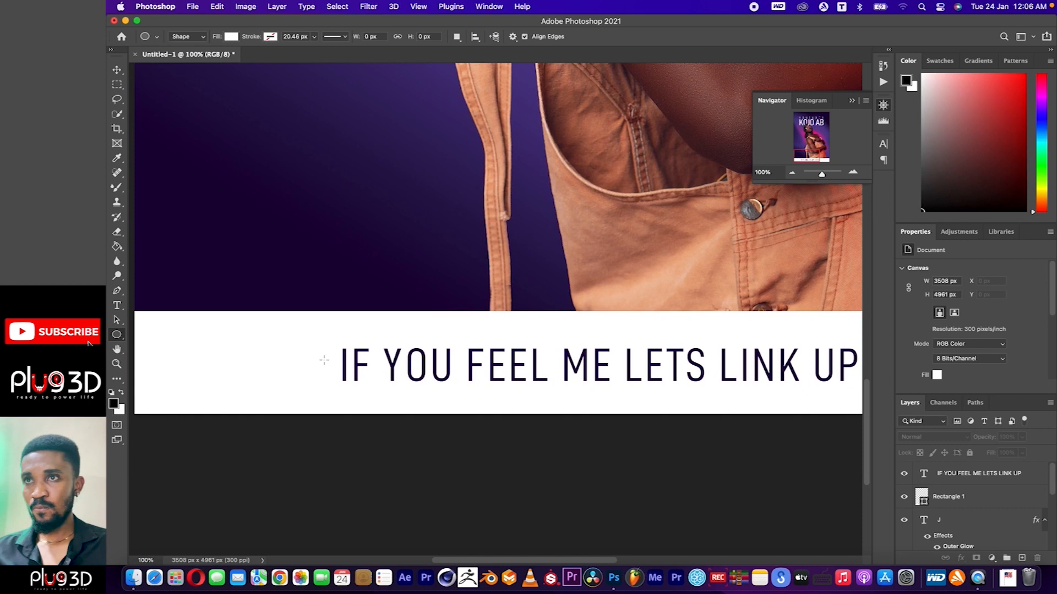
pyautogui.moveTo(317, 360); pyautogui.dragTo(336, 382)
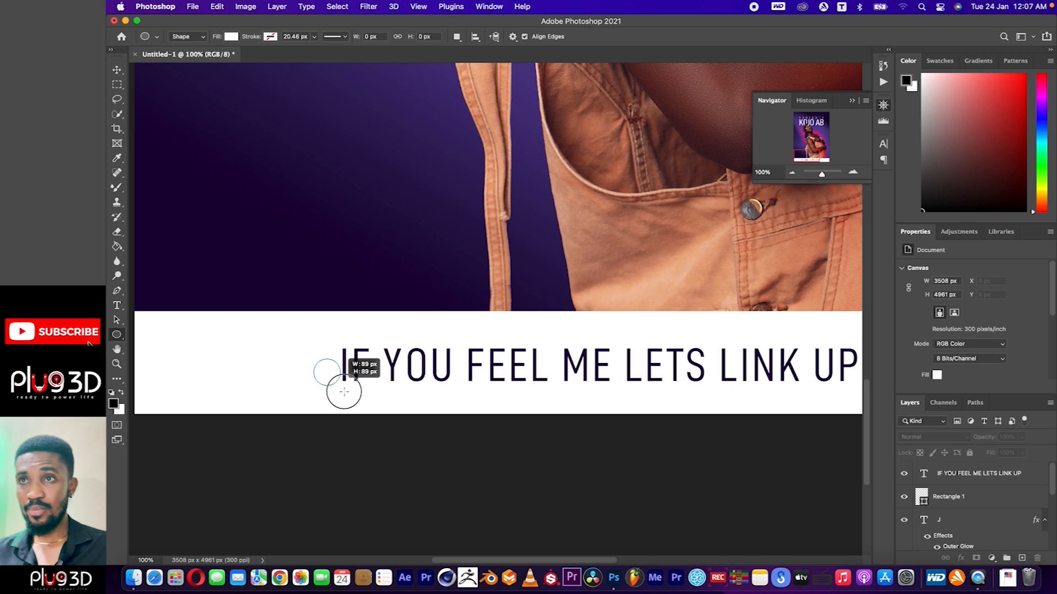
pyautogui.moveTo(331, 399)
pyautogui.mouseDown()
pyautogui.moveTo(319, 400)
pyautogui.moveTo(337, 406)
pyautogui.mouseUp()
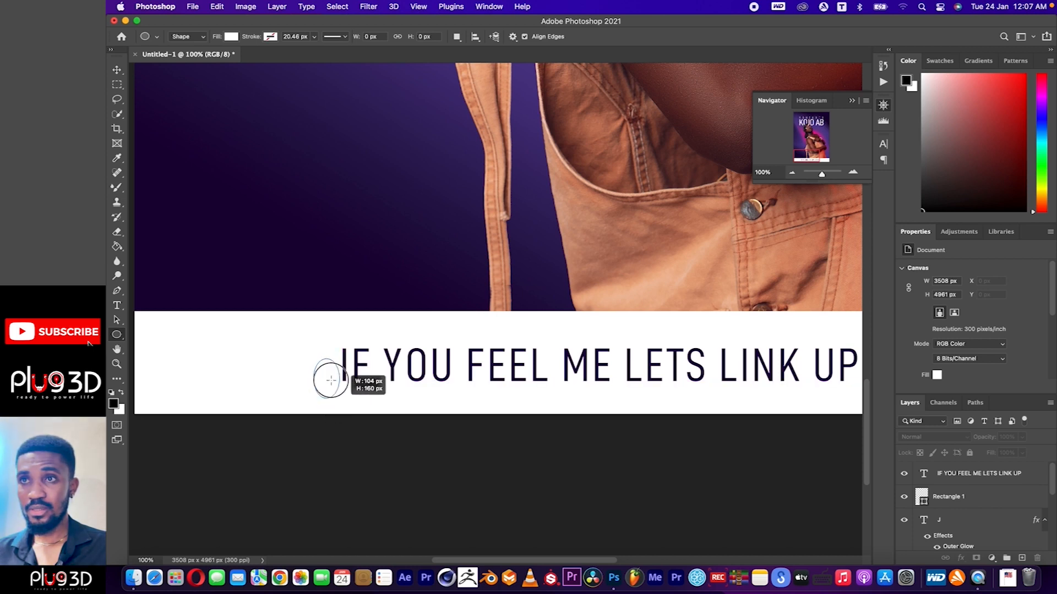